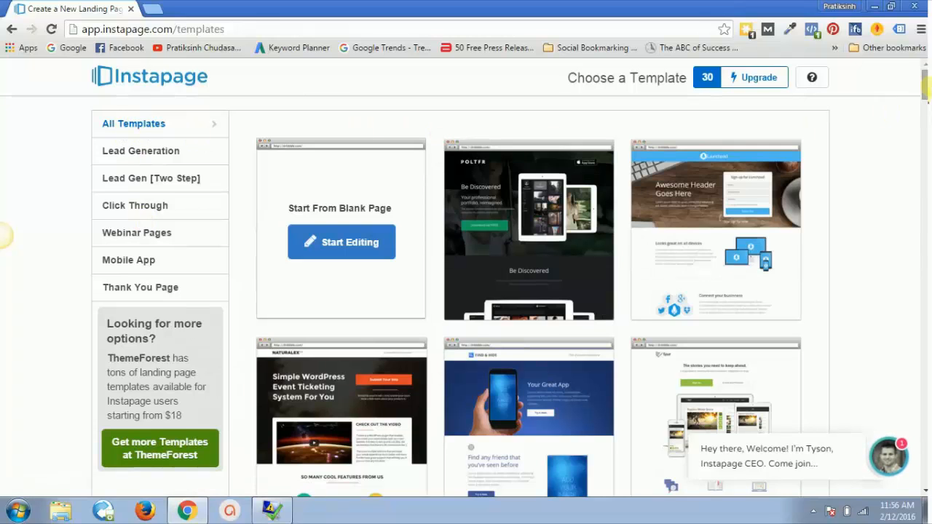
Step: Create a page named 'Demo Landing page' from the Launchpad template and open it in the builder
mouse_move(926, 85)
mouse_down()
mouse_move(928, 138)
mouse_move(928, 83)
mouse_up()
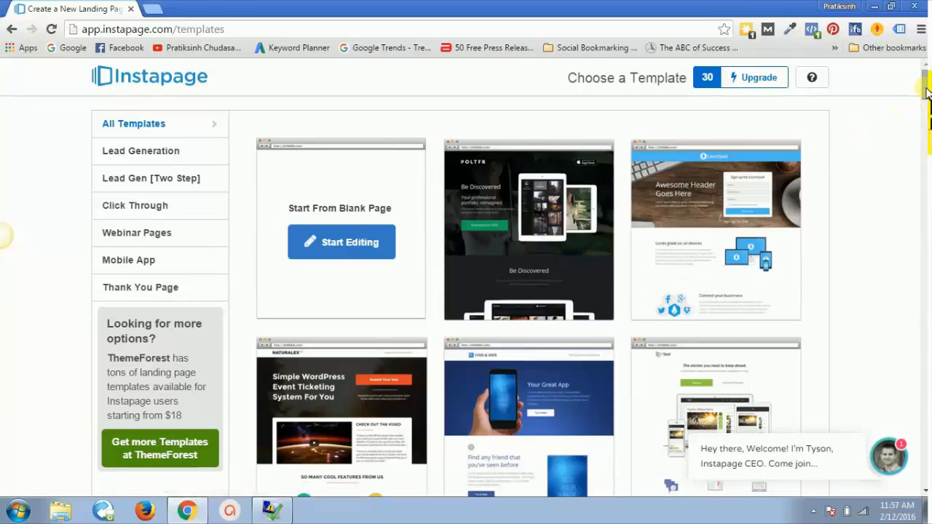
mouse_move(927, 91)
mouse_down()
mouse_move(928, 126)
mouse_move(928, 89)
mouse_up()
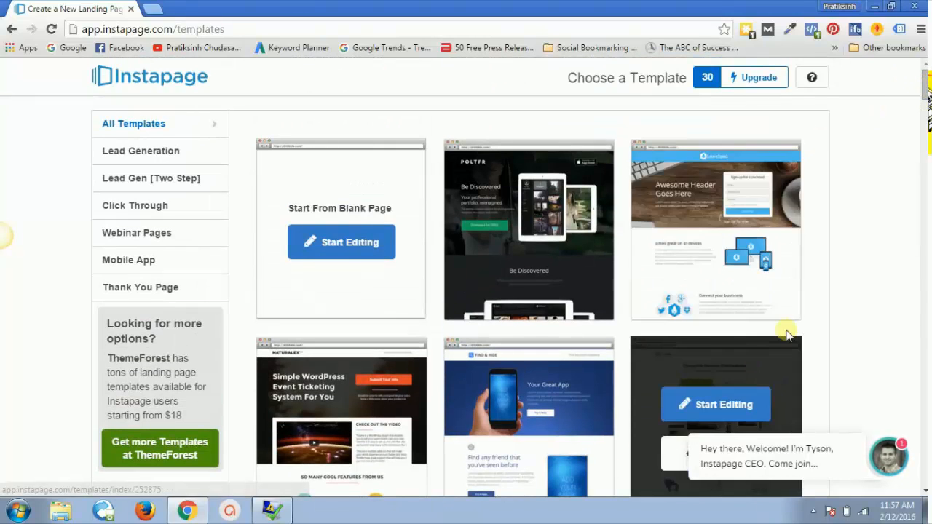
mouse_move(759, 208)
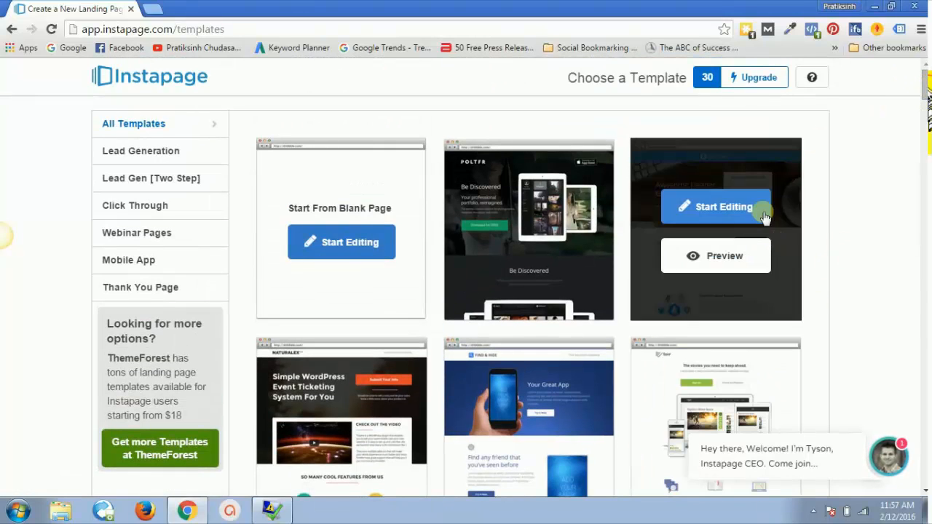
click(720, 209)
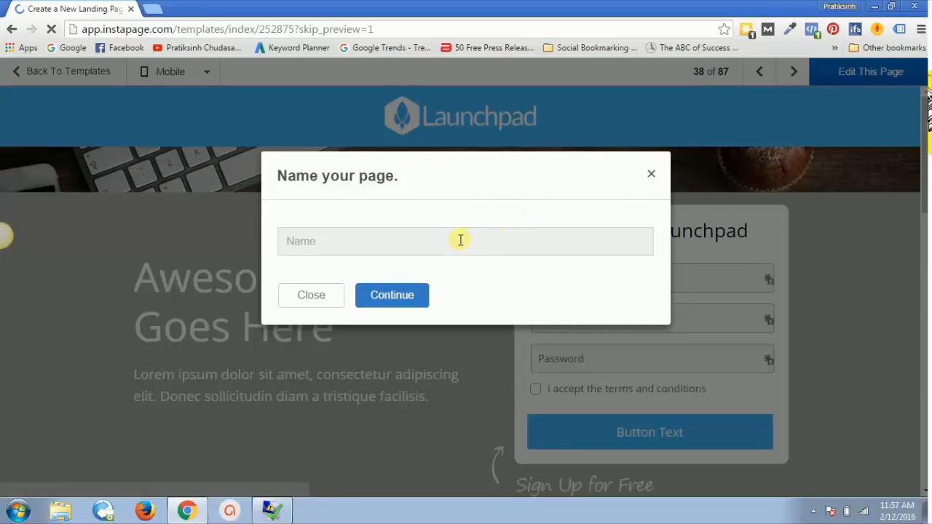
click(432, 239)
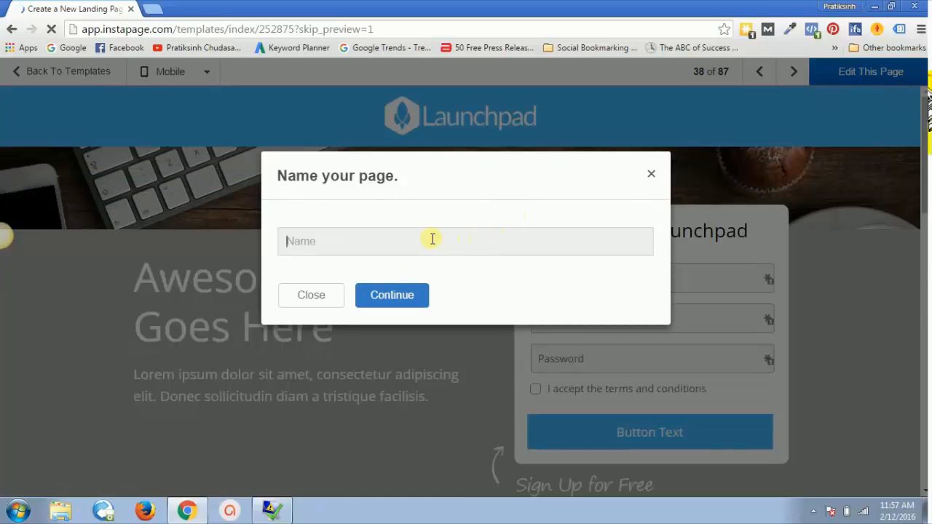
text(Demo Landing page)
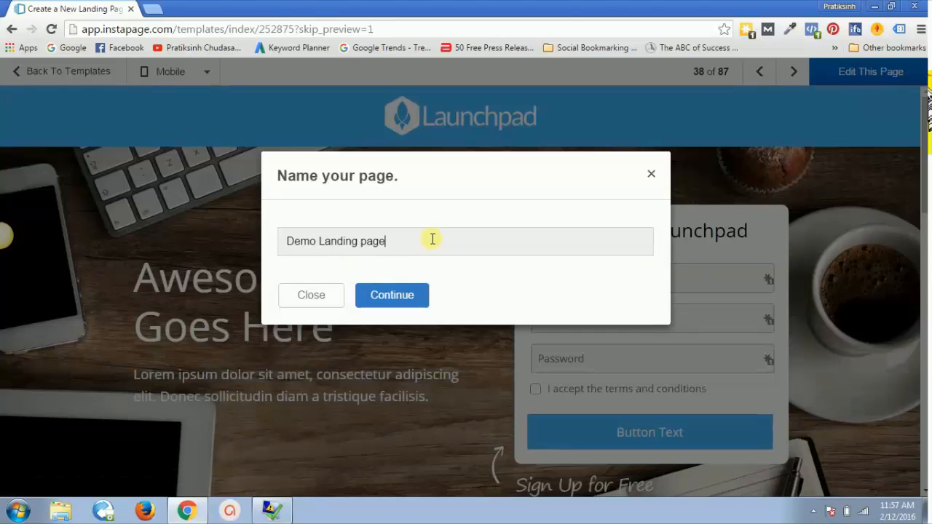
click(380, 299)
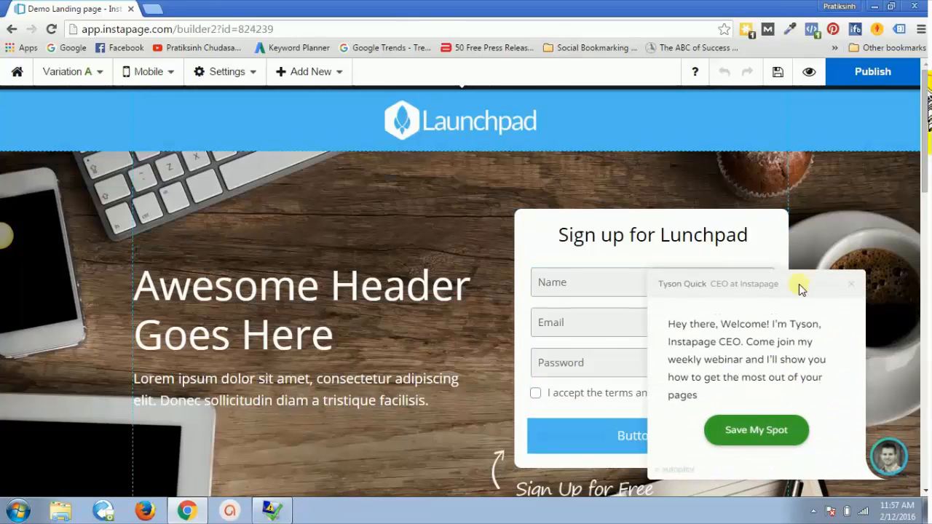
Step: Dismiss the welcome chat card and change the hero headline to 'Awesome Title'
click(851, 287)
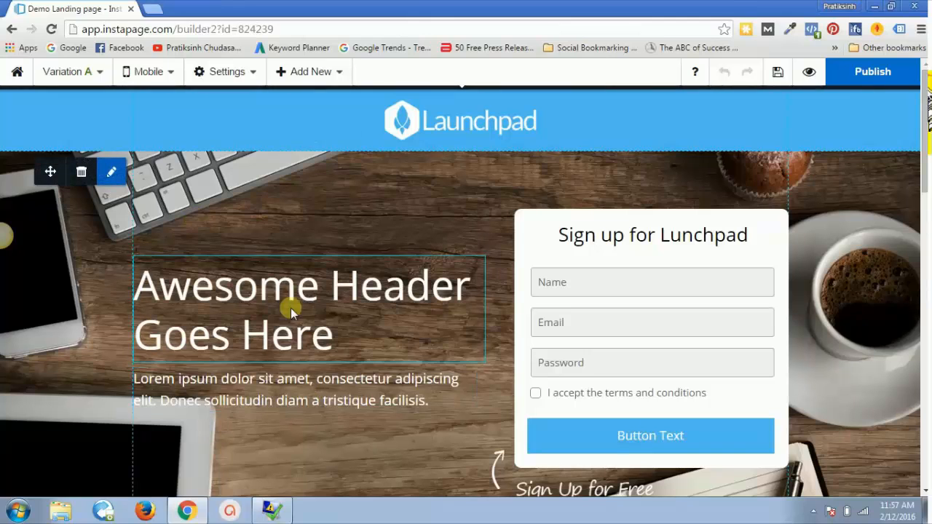
click(300, 327)
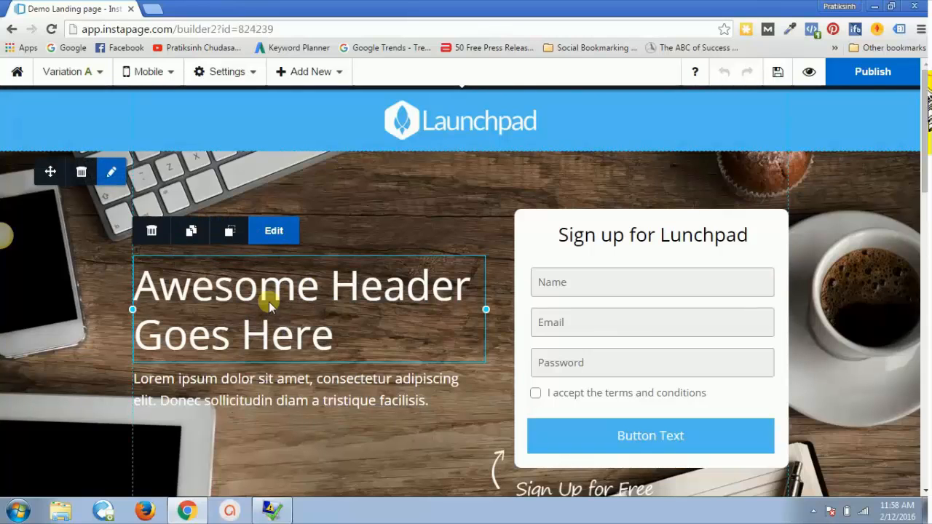
click(269, 233)
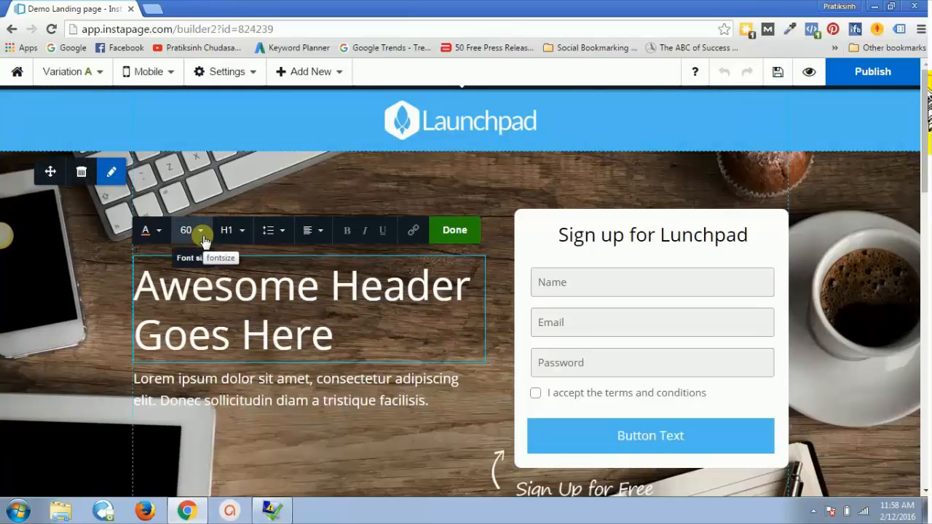
triple_click(224, 279)
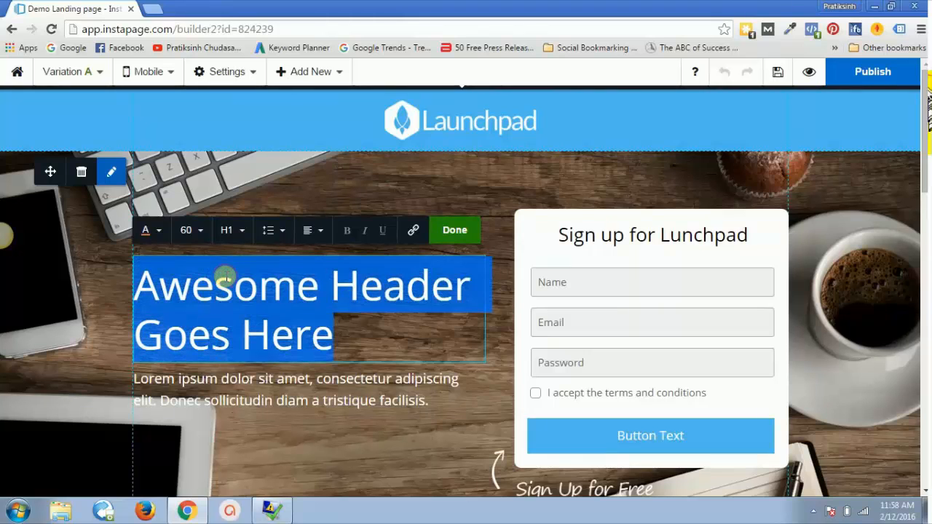
text(Awesome )
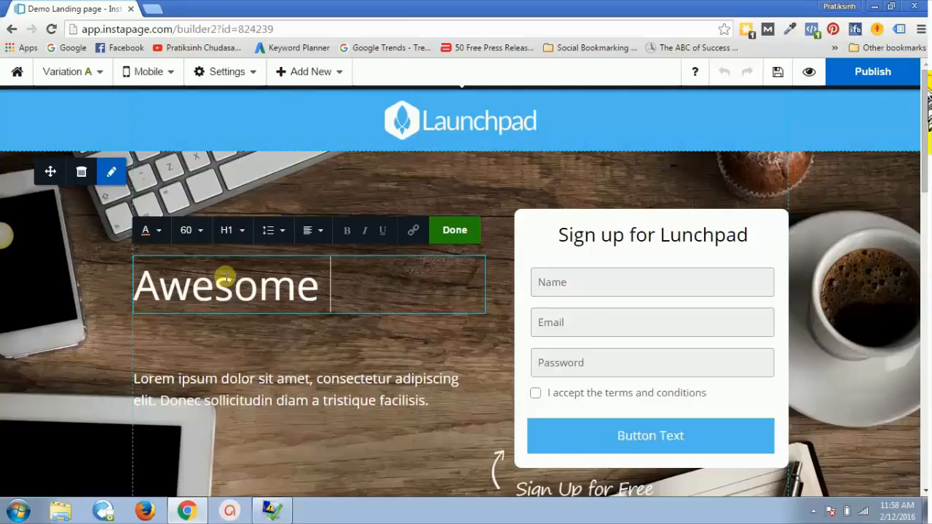
text(Title)
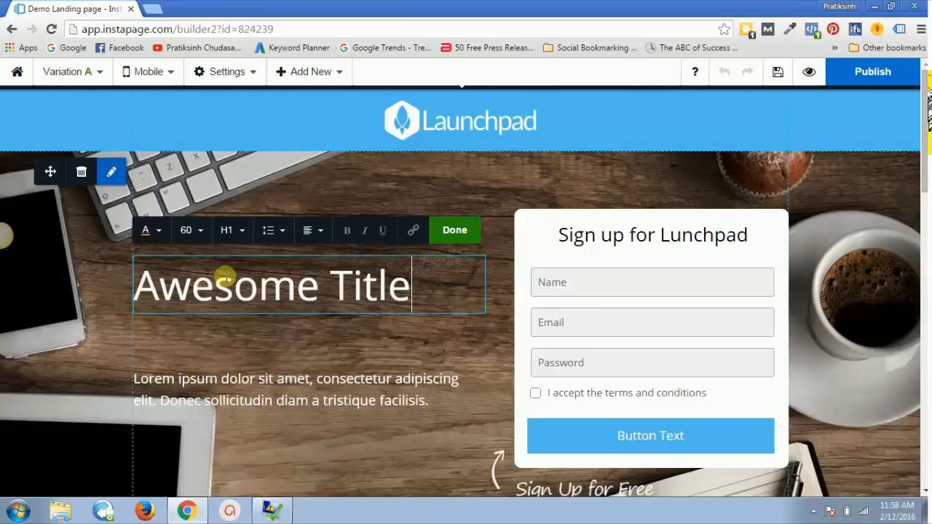
Step: Replace the paragraph beneath the headline with 'Awesome Sub Title'
click(299, 382)
triple_click(284, 386)
text(A)
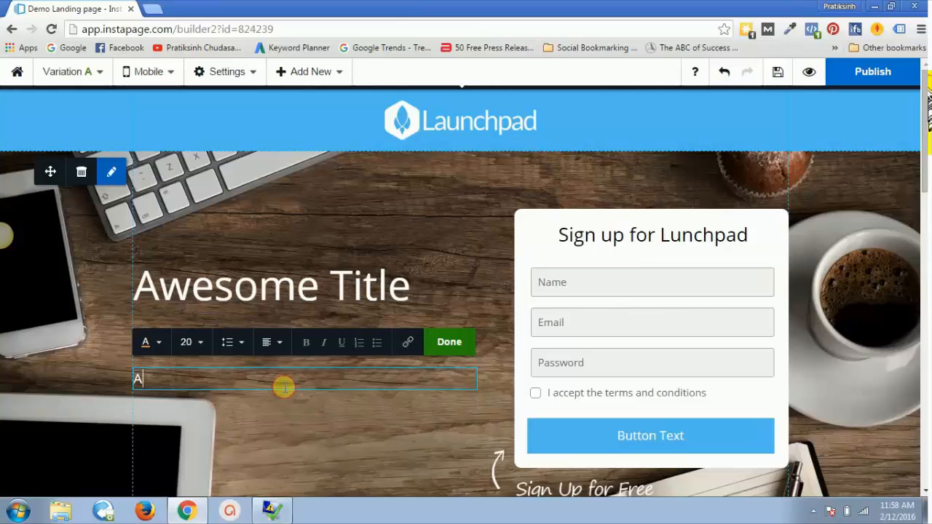
text(wesome Su)
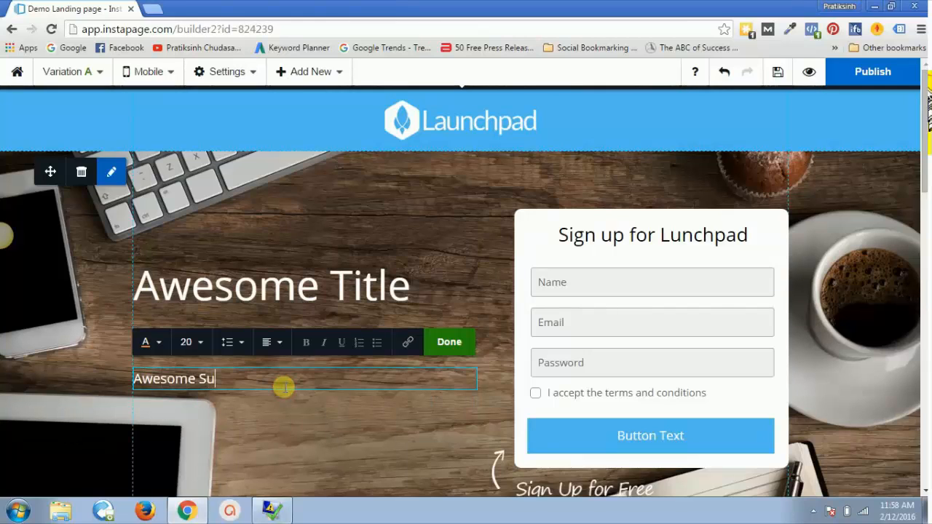
text(b Title)
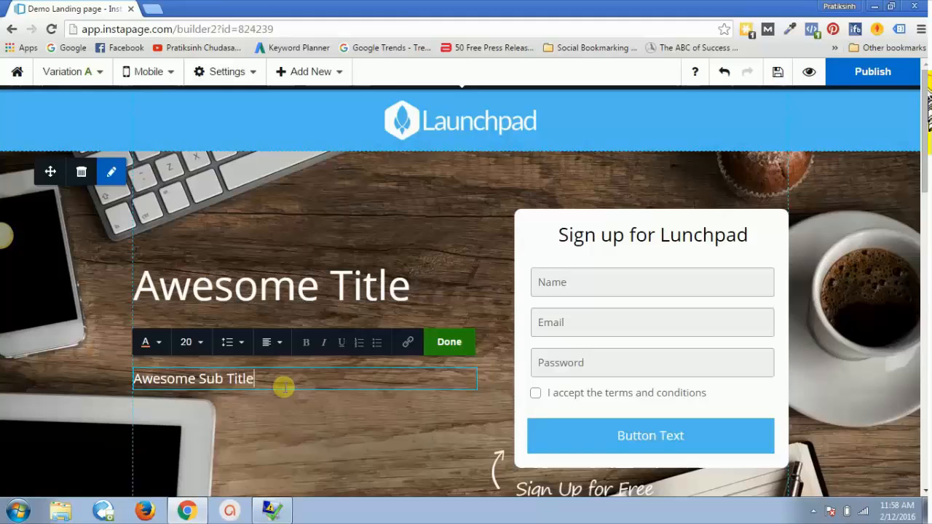
click(346, 473)
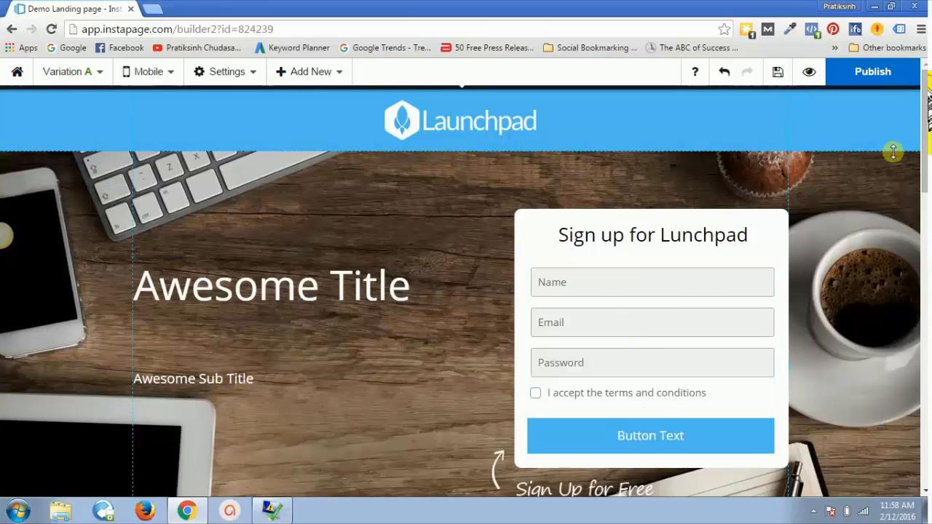
Step: Nudge the 'Connect your business' heading slightly higher on the page
drag(926, 146, 927, 259)
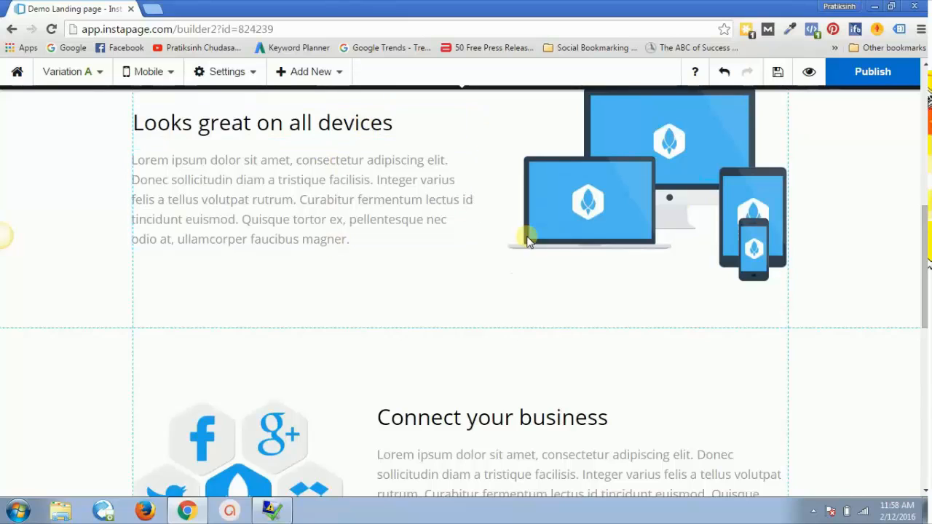
click(508, 416)
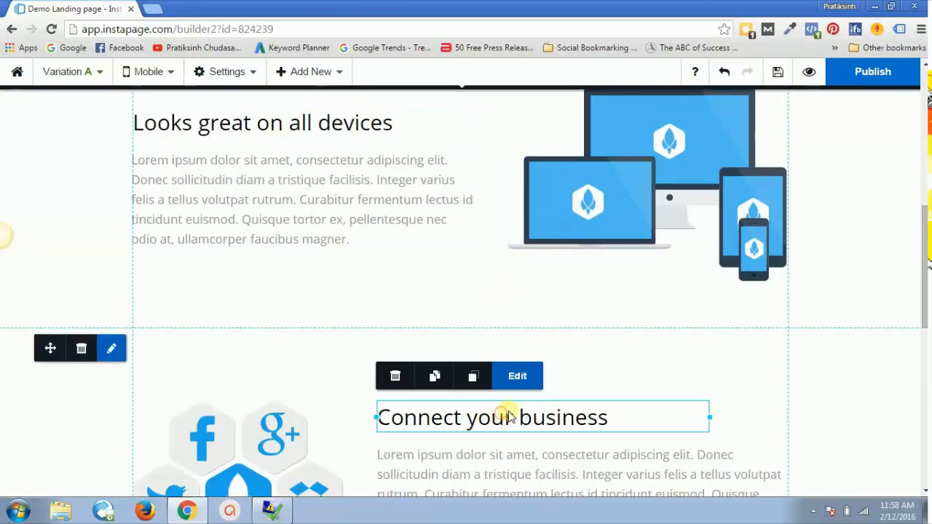
mouse_move(521, 416)
mouse_down()
mouse_move(550, 396)
mouse_move(485, 361)
mouse_move(513, 413)
mouse_move(522, 404)
mouse_up()
scroll(801, 219, up, 10)
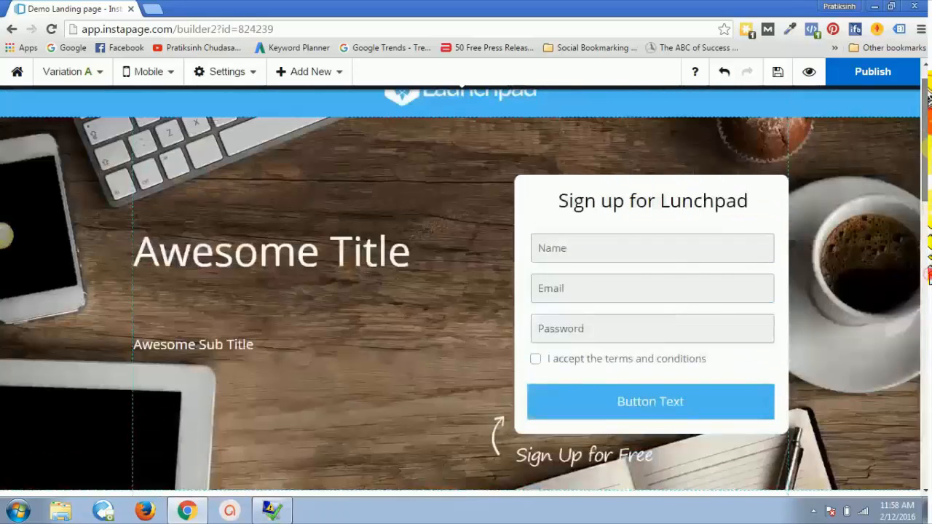
Step: Change the signup form's heading to 'Fill in the form below'
click(658, 265)
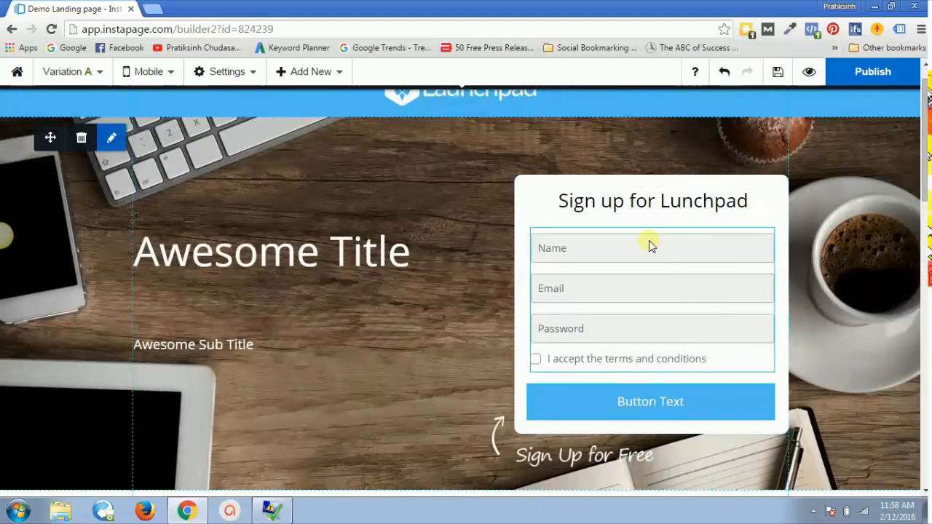
scroll(764, 210, up, 1)
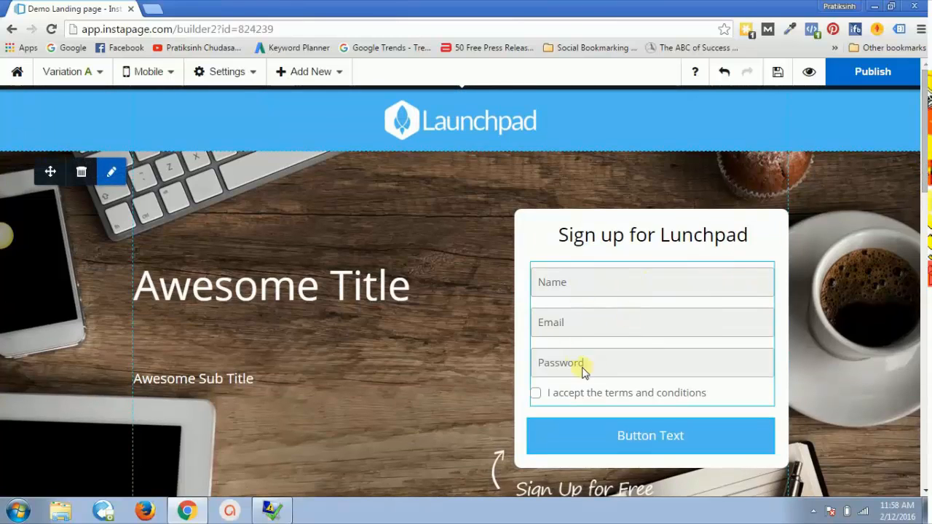
click(593, 312)
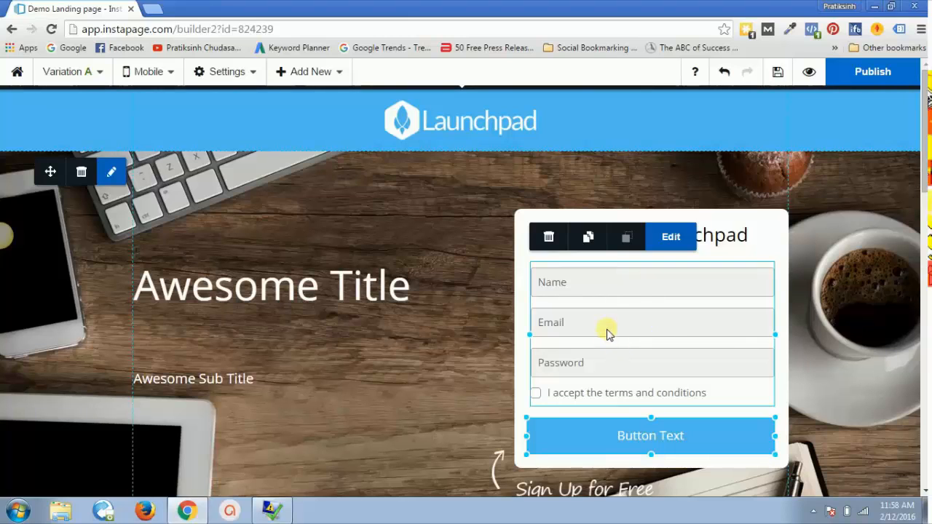
click(708, 233)
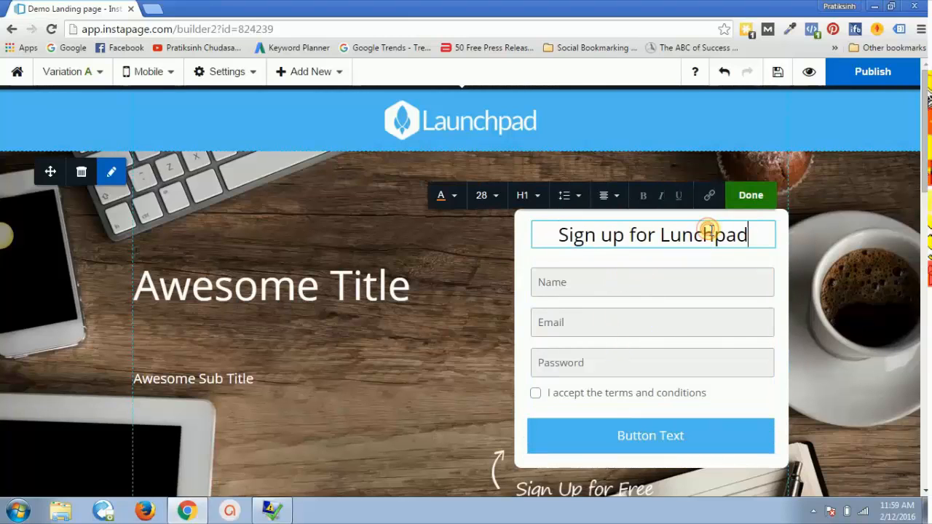
triple_click(708, 233)
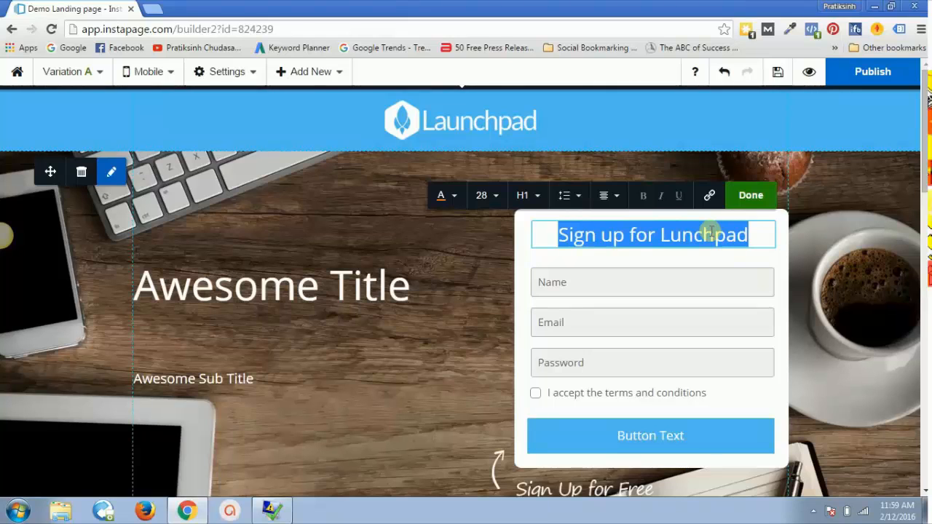
text(Completr)
key(BackSpace)
key(BackSpace)
key(BackSpace)
key(BackSpace)
key(BackSpace)
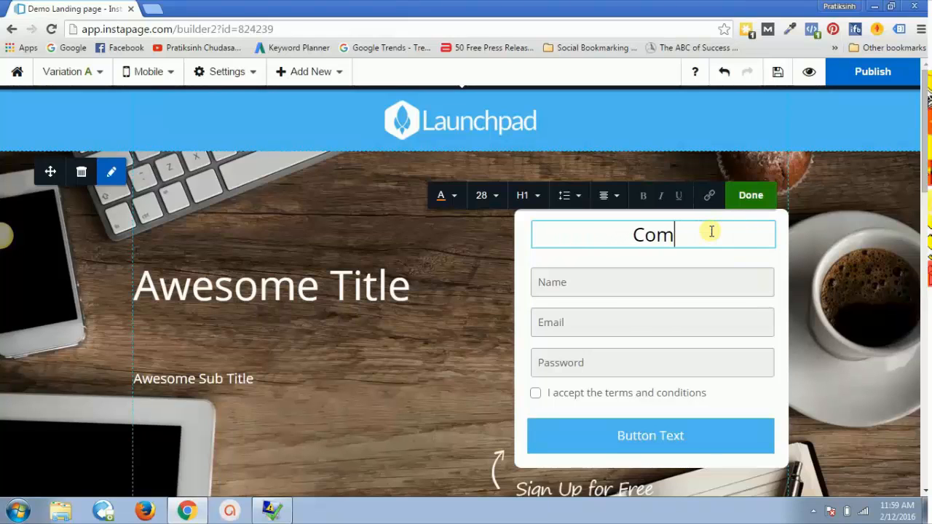
key(BackSpace)
key(BackSpace)
key(BackSpace)
text(Fill in the )
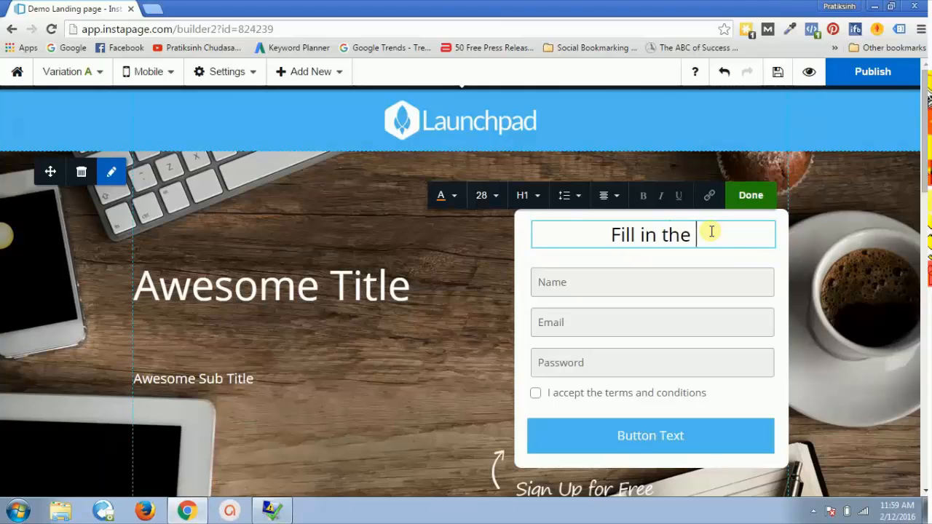
text(form below)
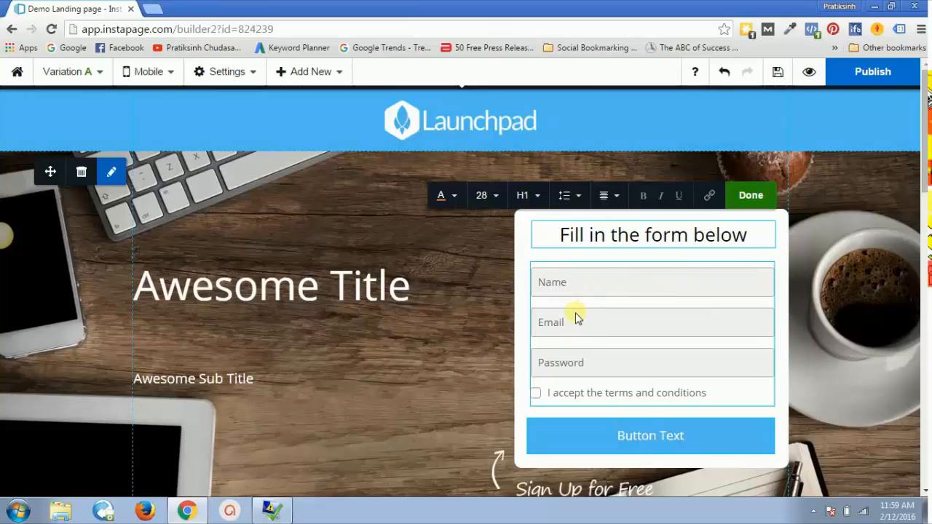
click(581, 338)
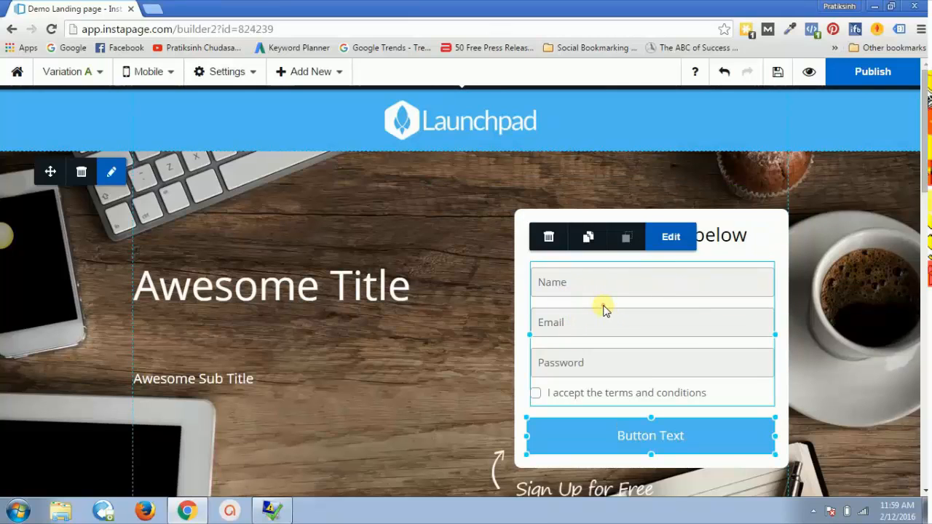
Step: Delete the Password field and the terms-and-conditions checkbox, leaving only Name and Email
click(668, 237)
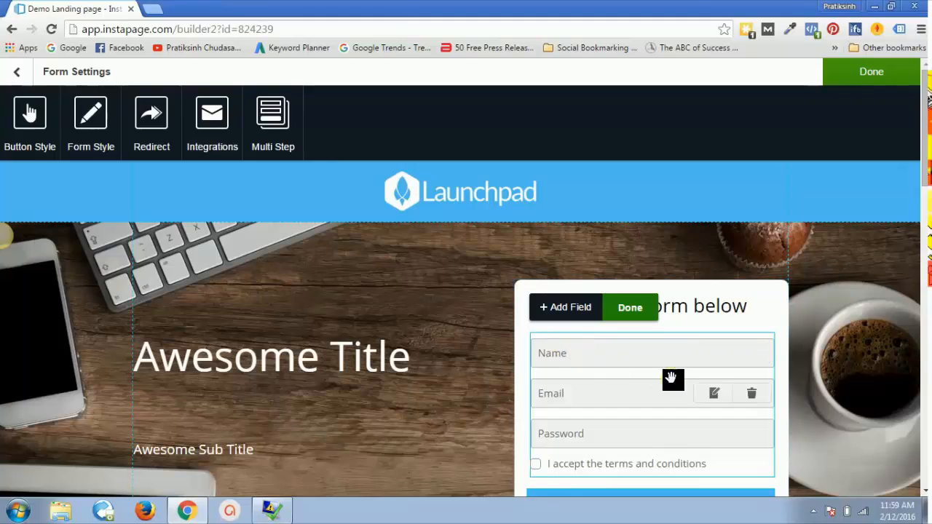
scroll(929, 143, down, 2)
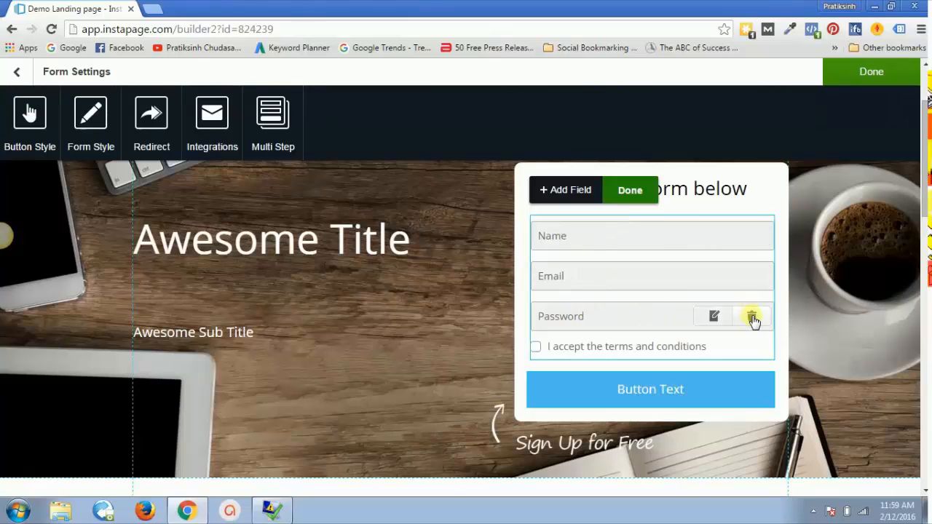
click(752, 318)
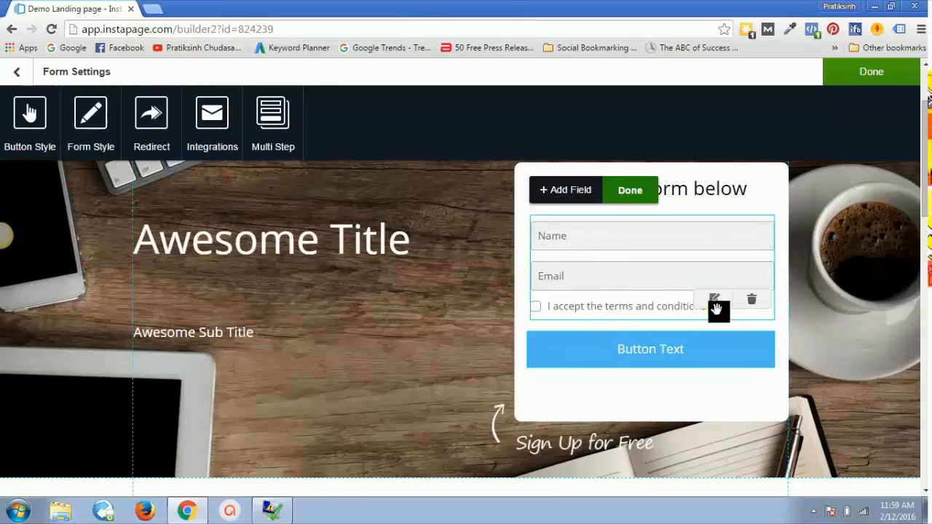
click(761, 304)
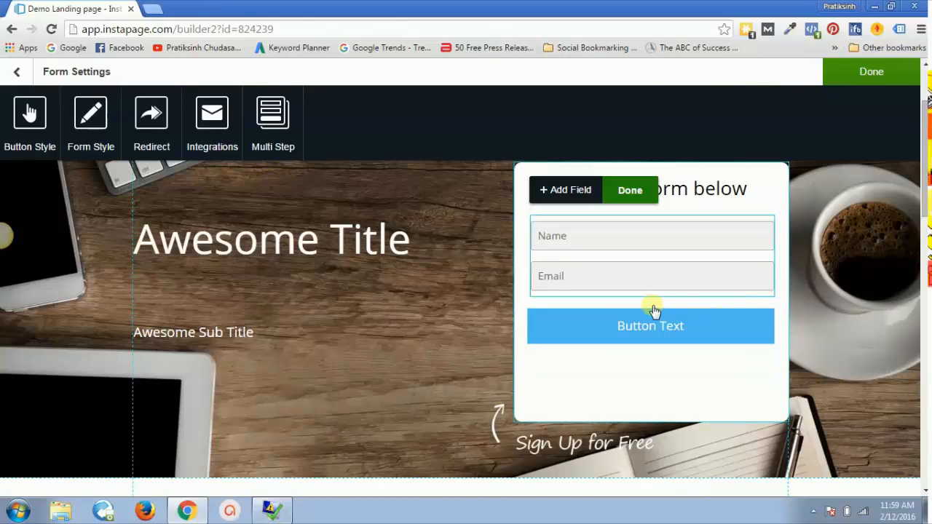
click(652, 328)
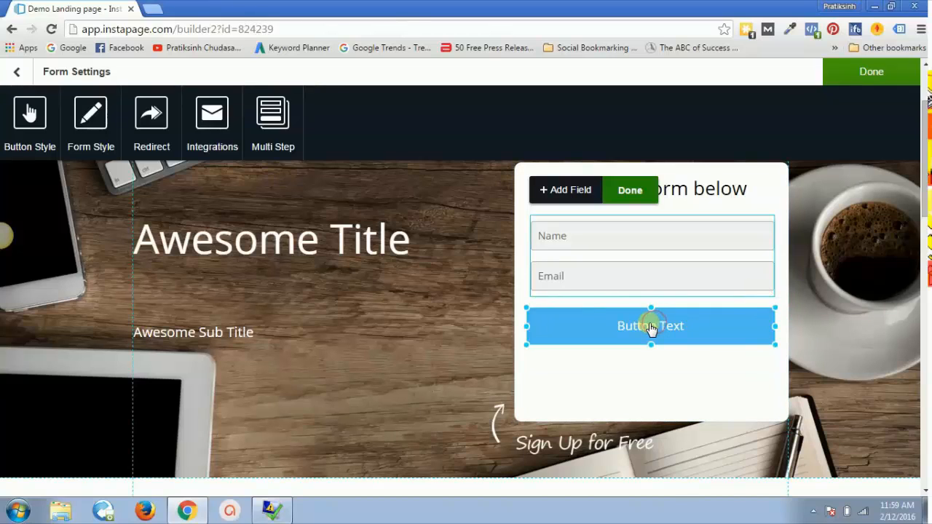
double_click(652, 329)
click(628, 193)
click(655, 247)
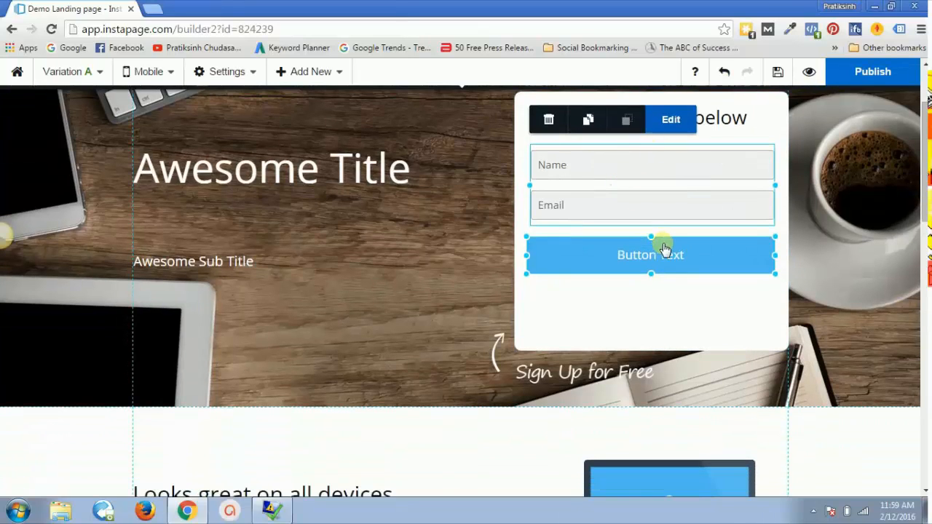
click(650, 142)
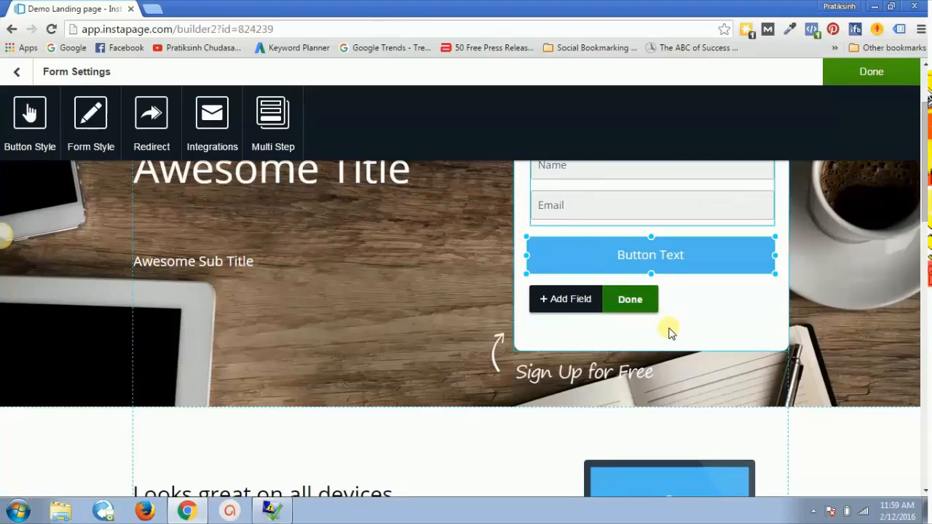
click(679, 297)
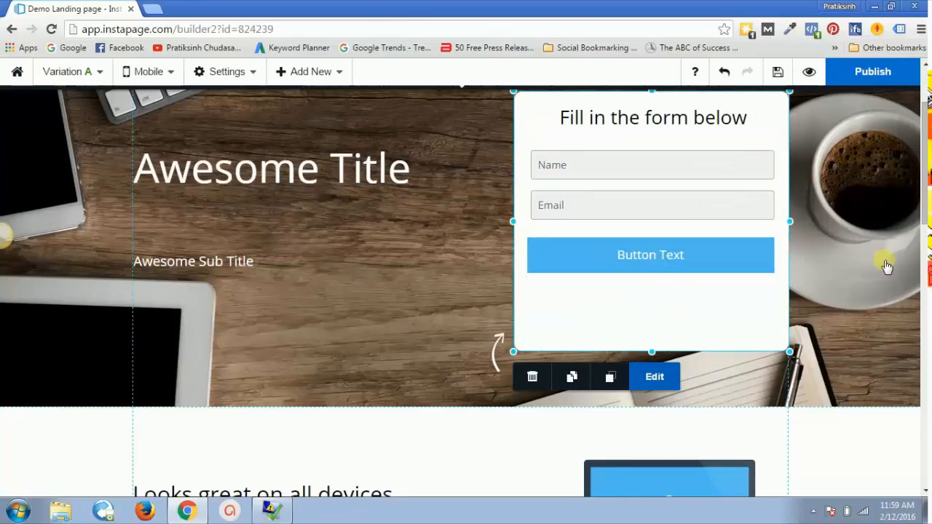
scroll(874, 255, up, 1)
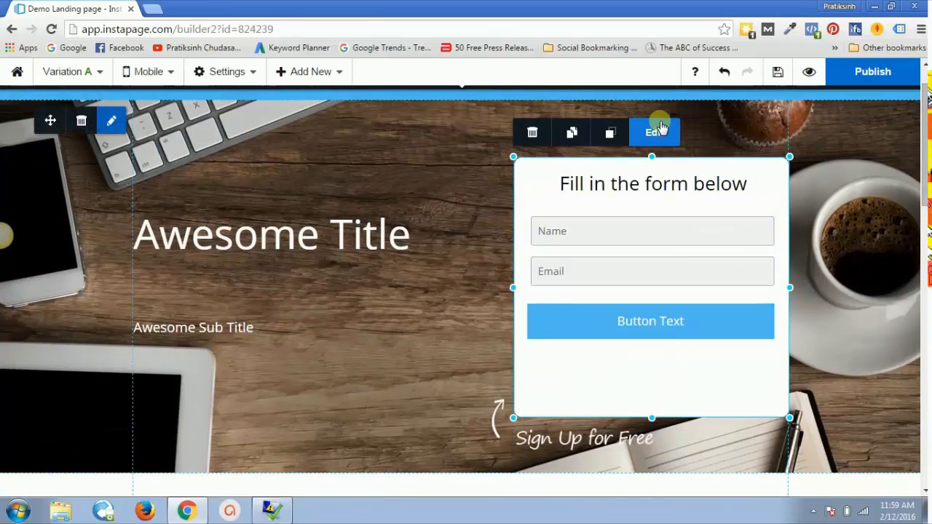
click(658, 143)
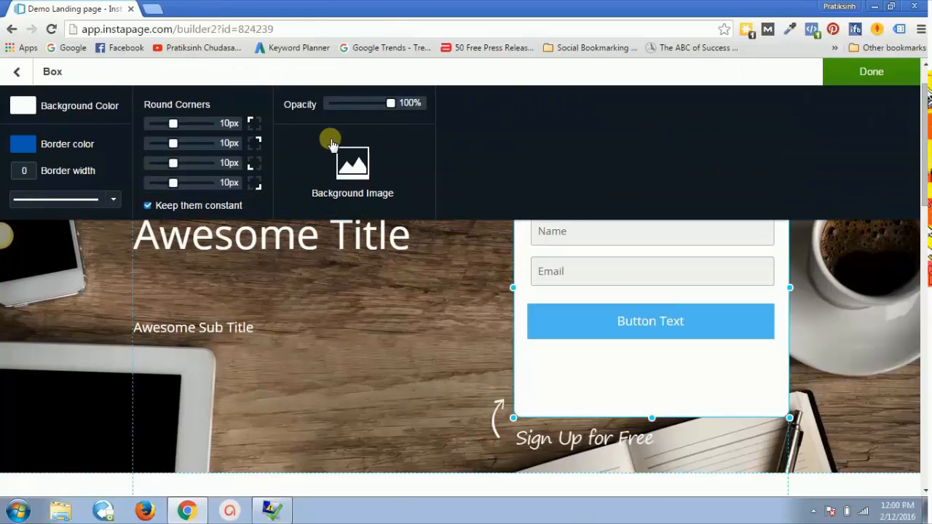
click(711, 323)
click(671, 362)
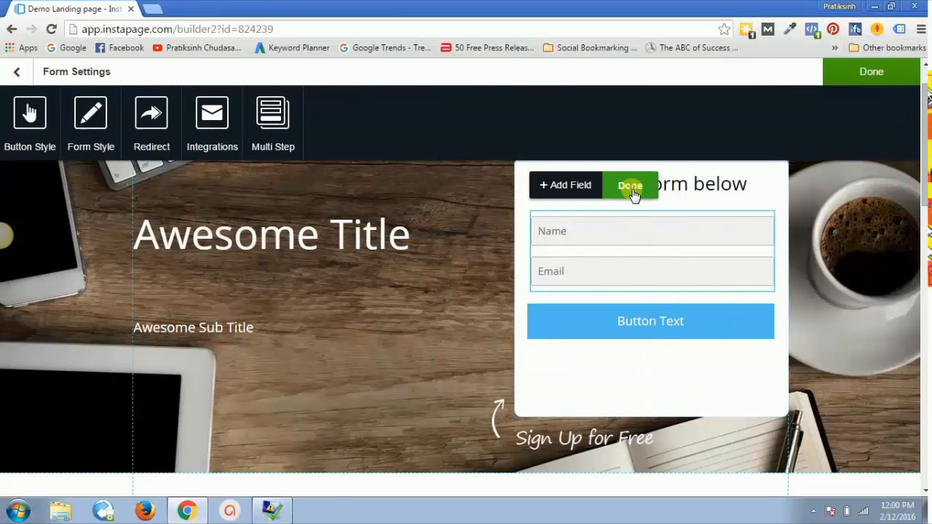
click(631, 188)
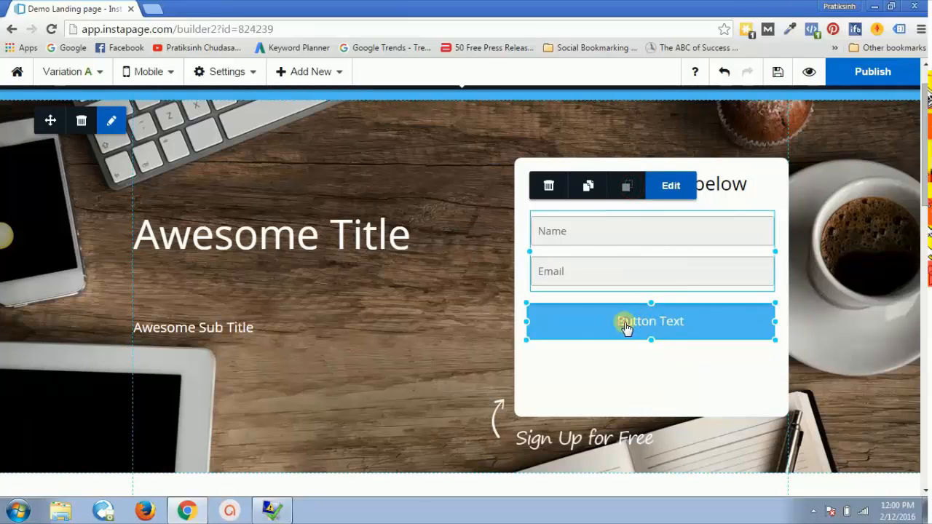
double_click(656, 326)
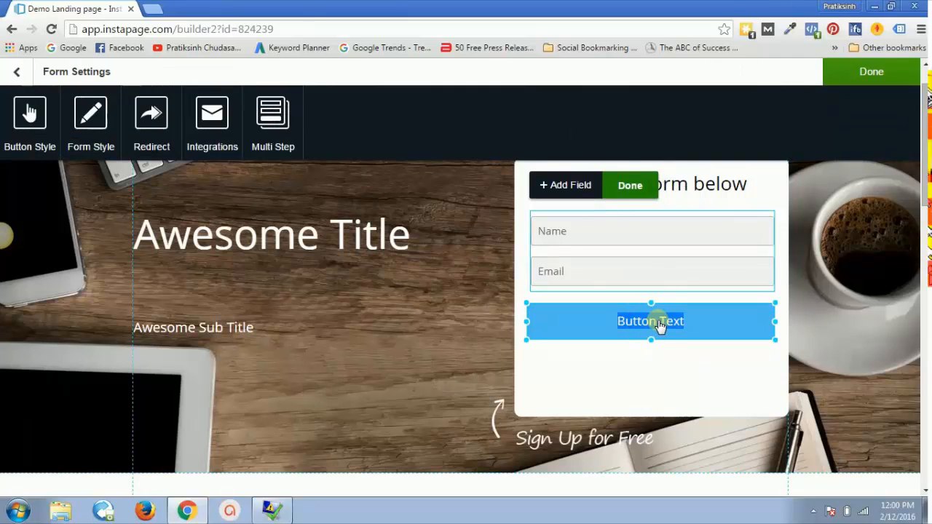
drag(684, 323, 661, 328)
triple_click(661, 328)
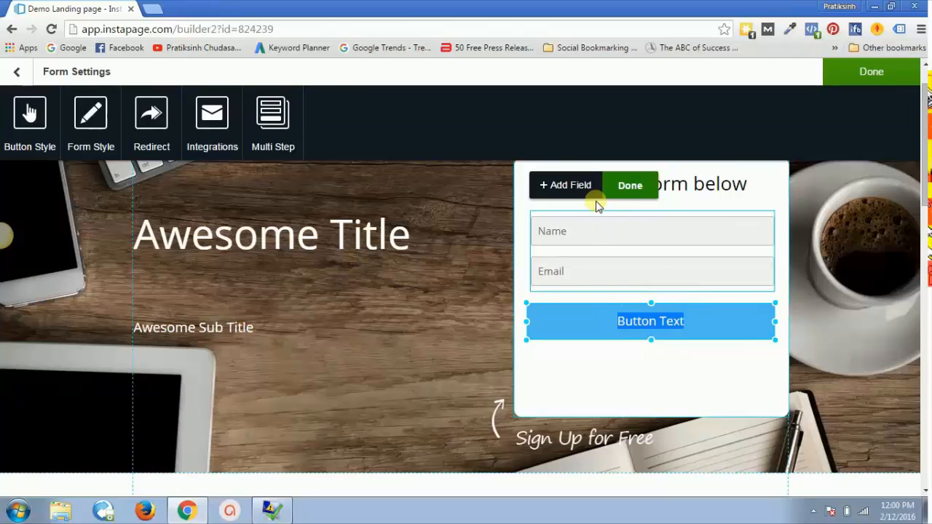
click(661, 335)
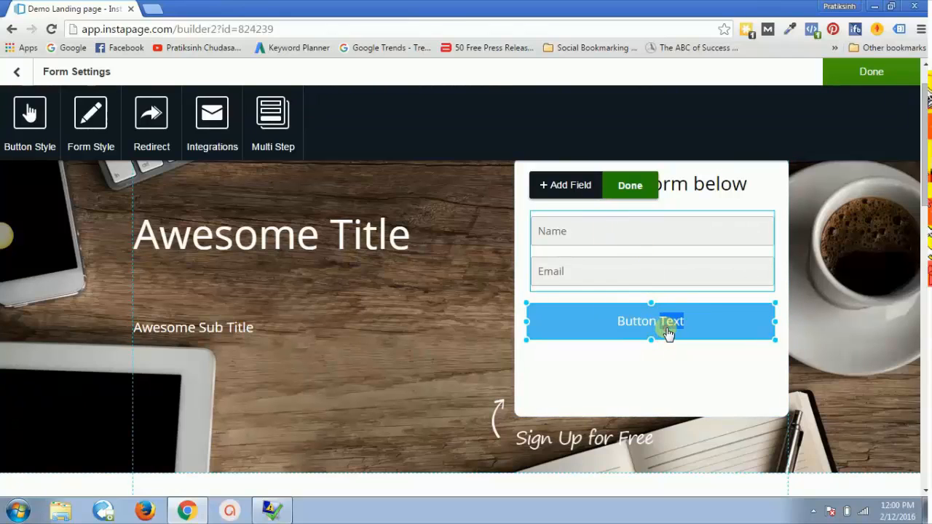
click(589, 186)
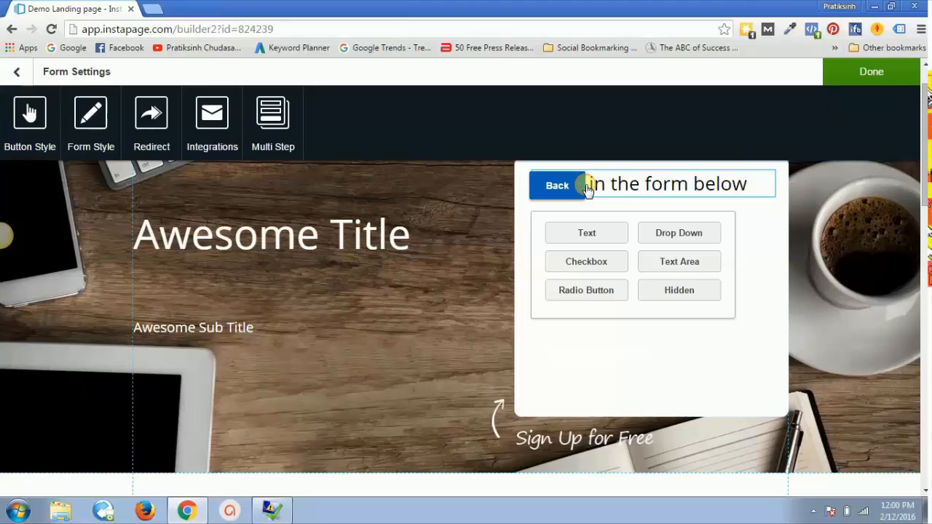
click(610, 239)
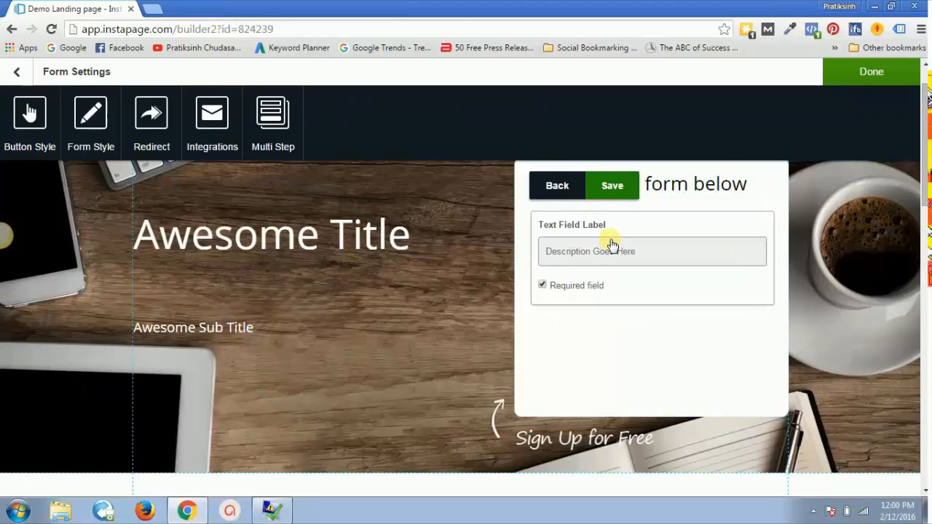
text(Description)
click(624, 185)
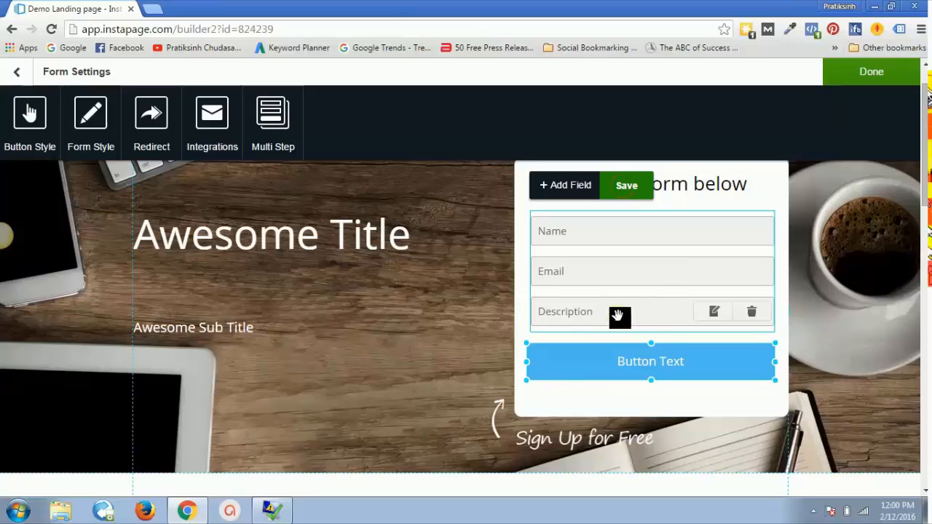
click(755, 318)
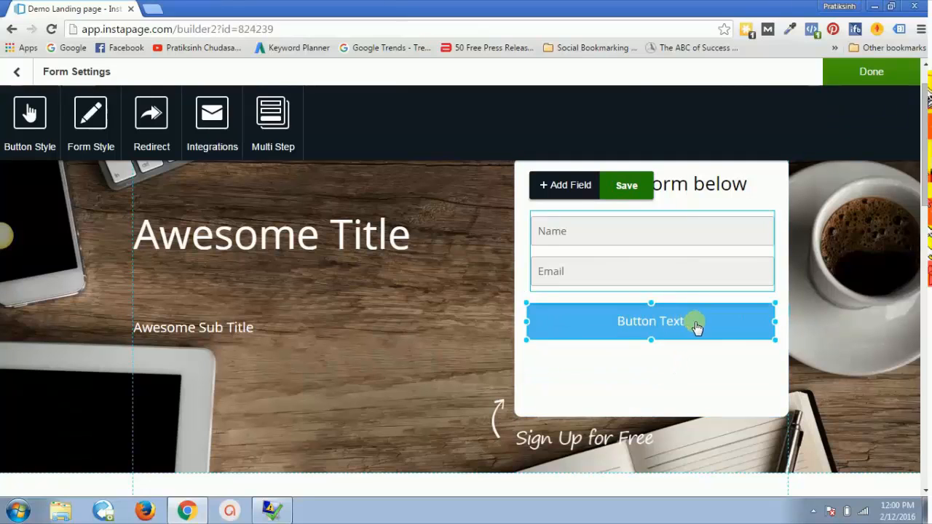
double_click(697, 323)
click(731, 357)
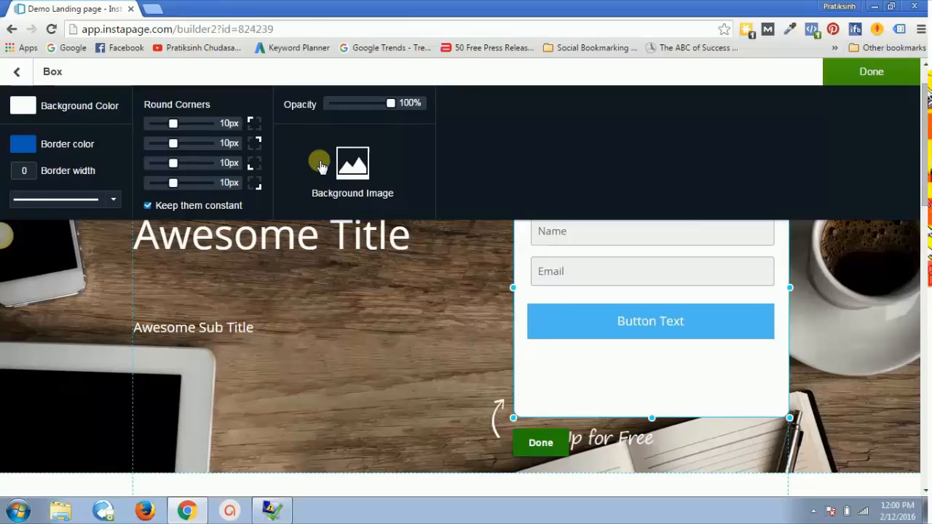
click(20, 72)
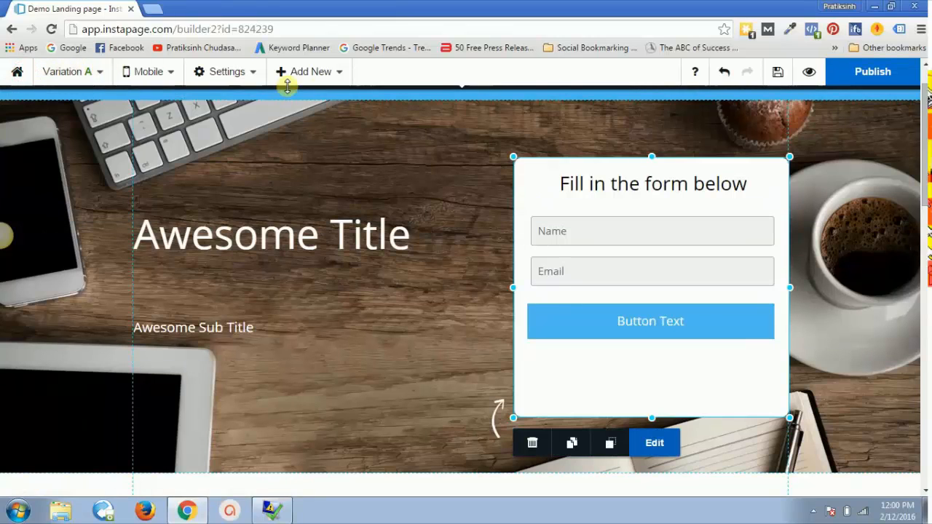
Step: Select the signup form's submit button through the form settings
click(608, 334)
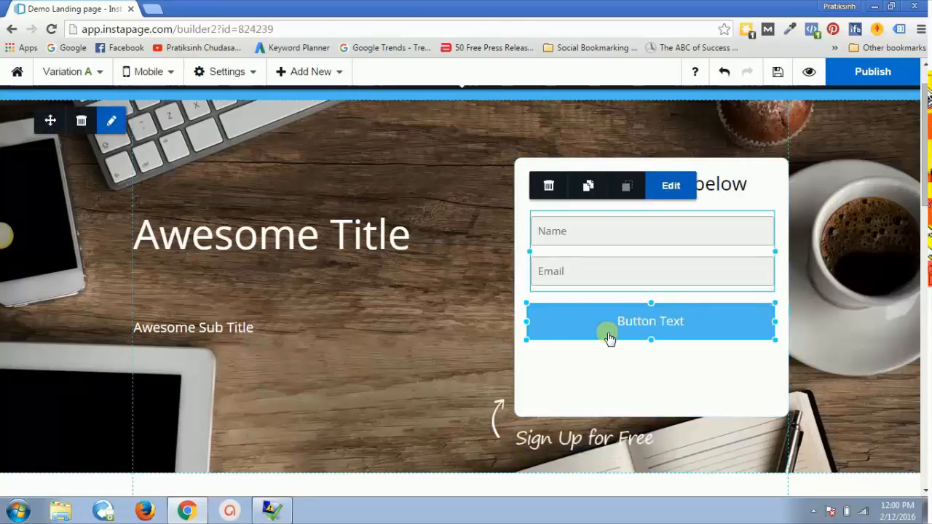
double_click(700, 327)
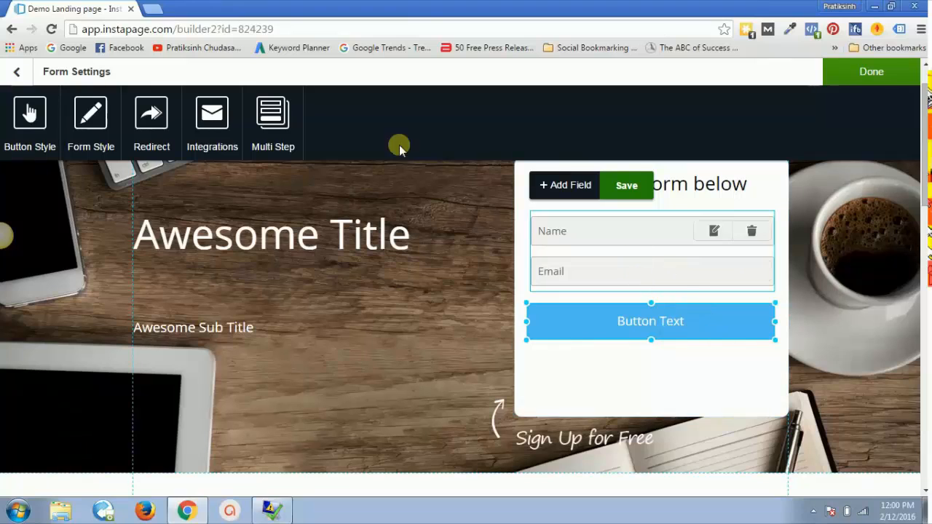
click(29, 109)
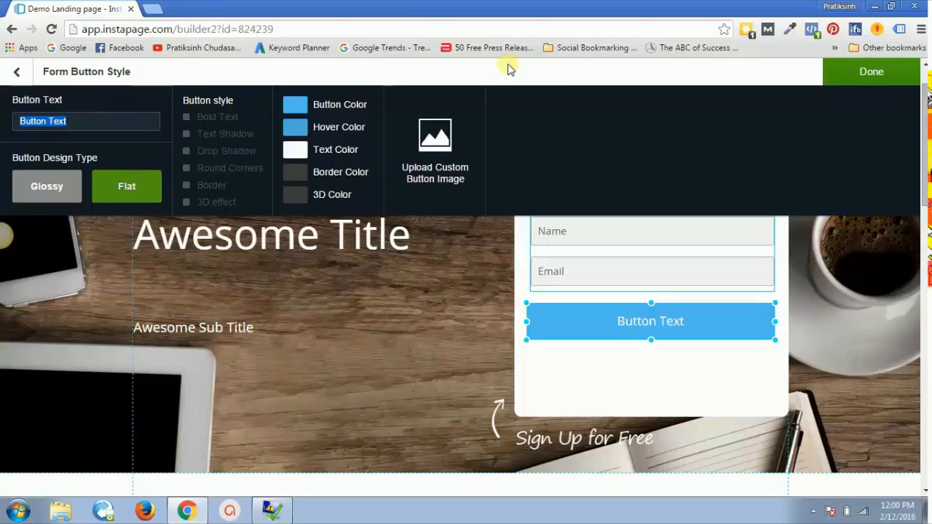
click(872, 82)
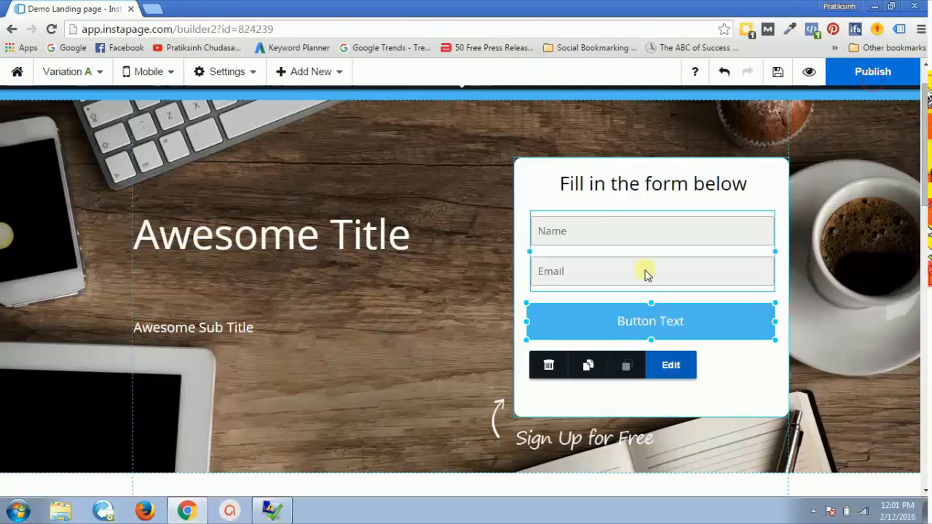
click(757, 383)
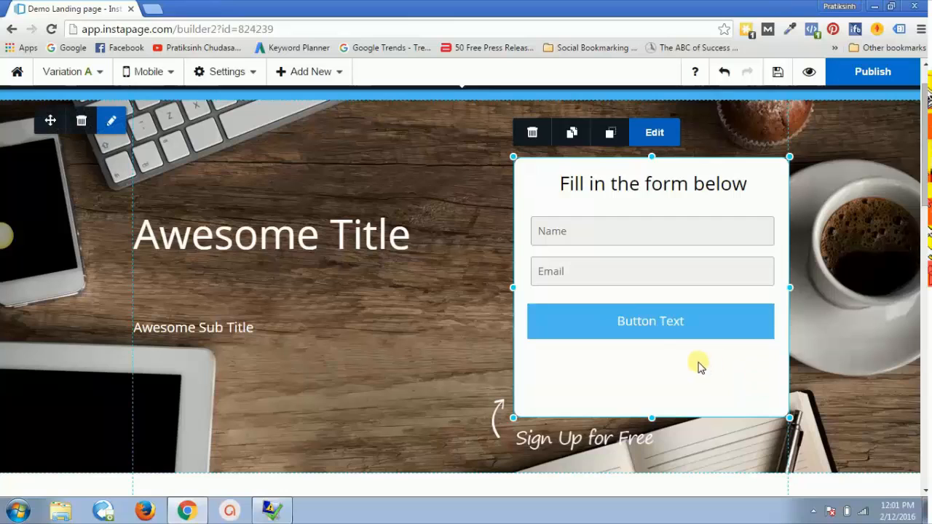
click(686, 334)
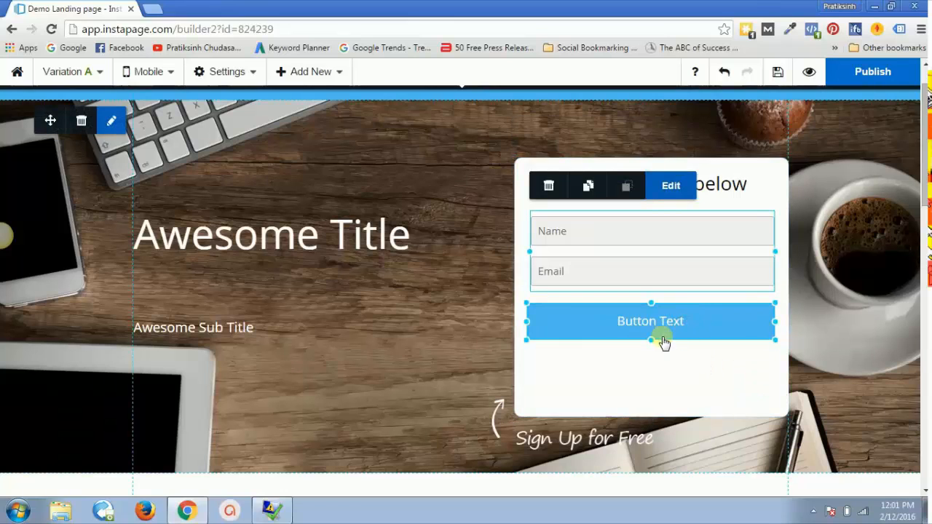
double_click(615, 239)
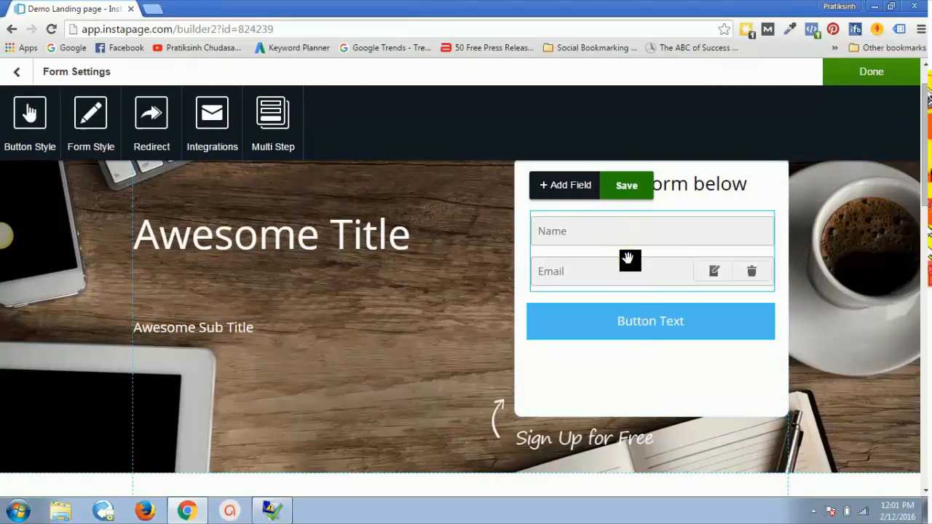
click(698, 329)
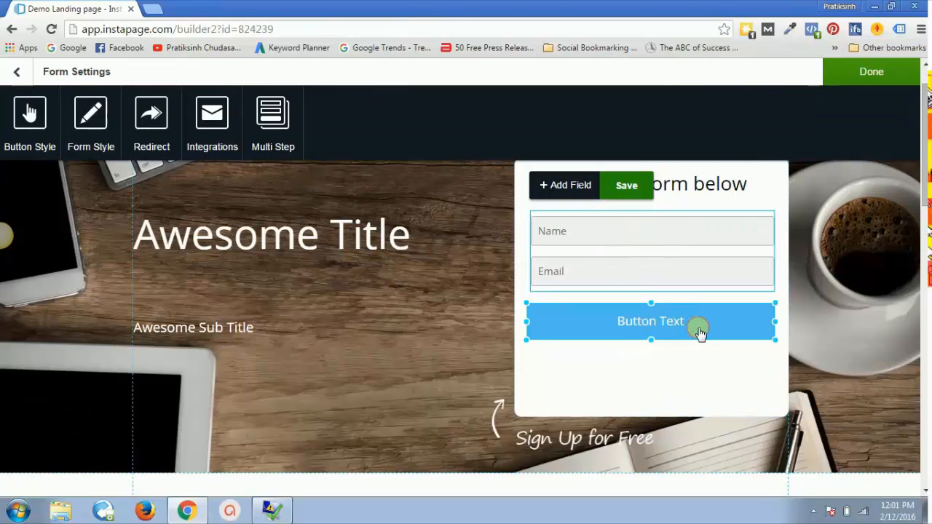
triple_click(699, 333)
click(720, 325)
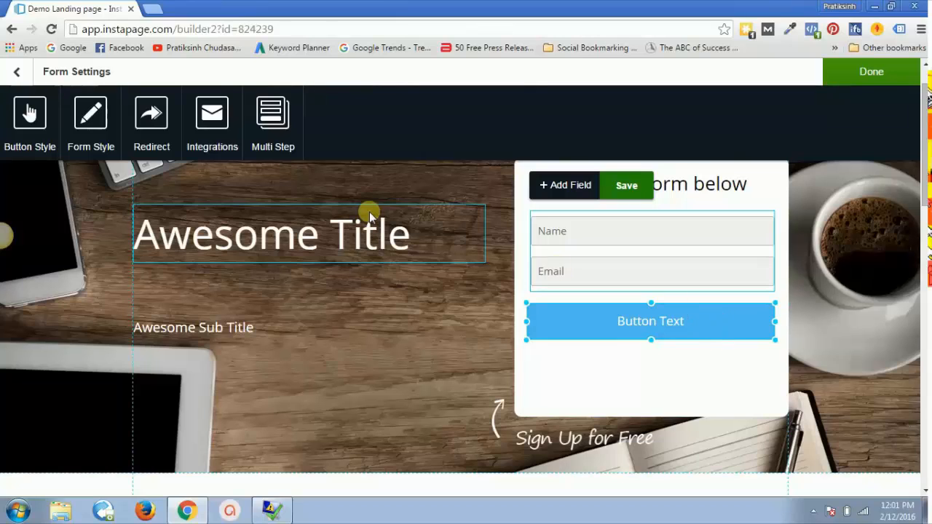
Step: Set the button's label to 'Download Now' in Button Style and close the settings
click(30, 124)
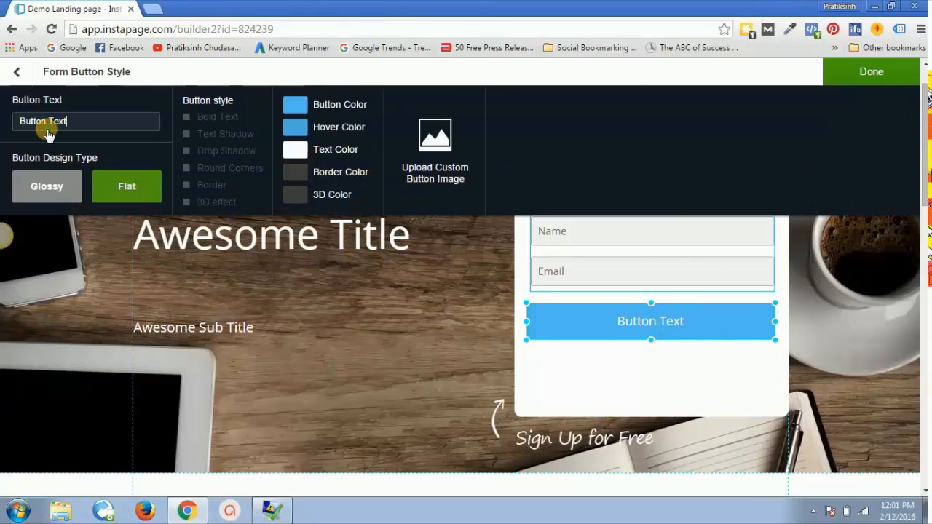
click(64, 121)
text(Dwonloa)
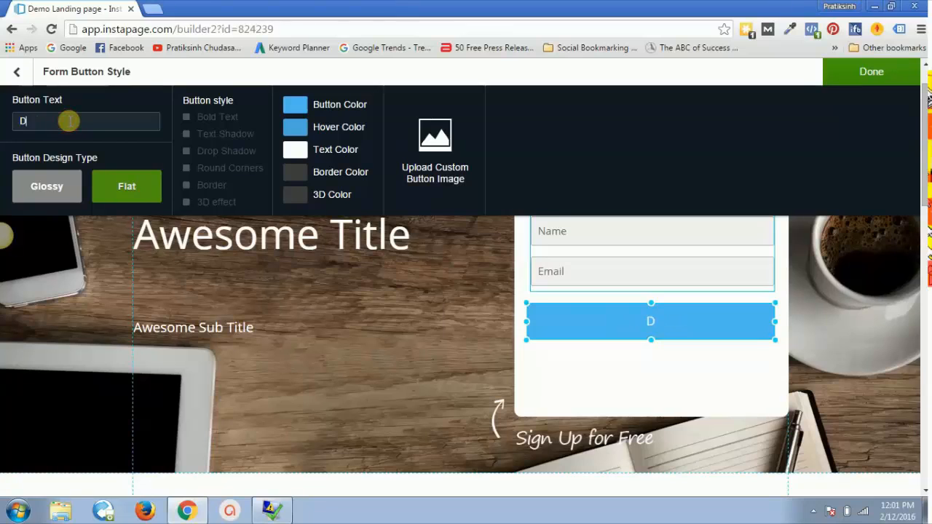
key(BackSpace)
key(BackSpace)
key(BackSpace)
key(BackSpace)
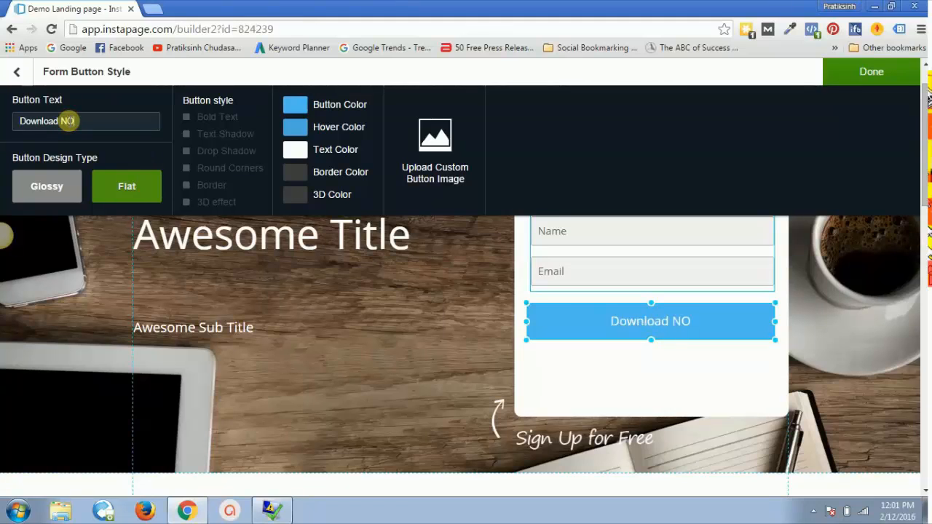
text(w)
key(BackSpace)
text(ow)
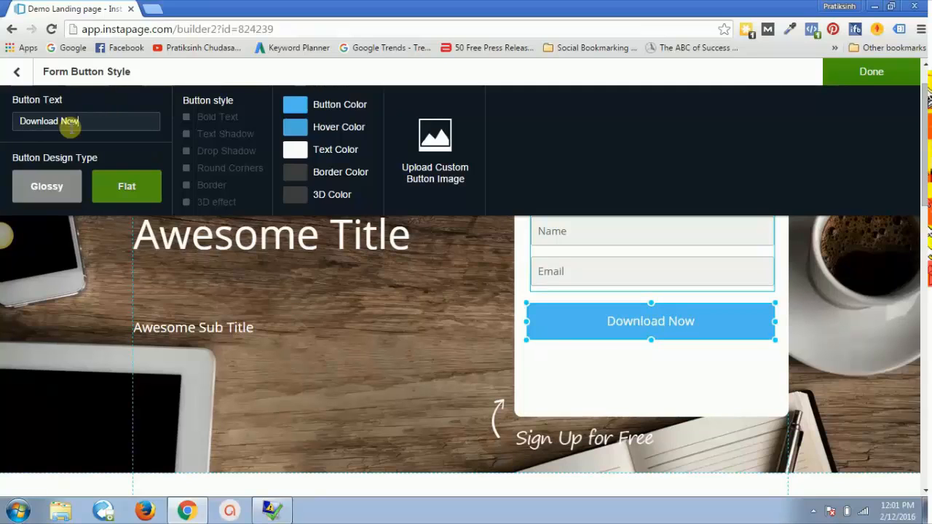
click(869, 71)
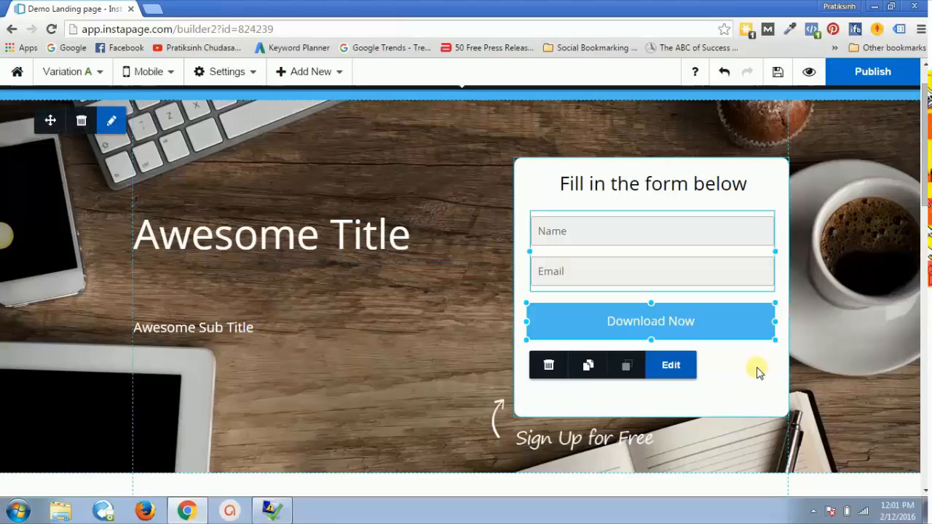
click(730, 405)
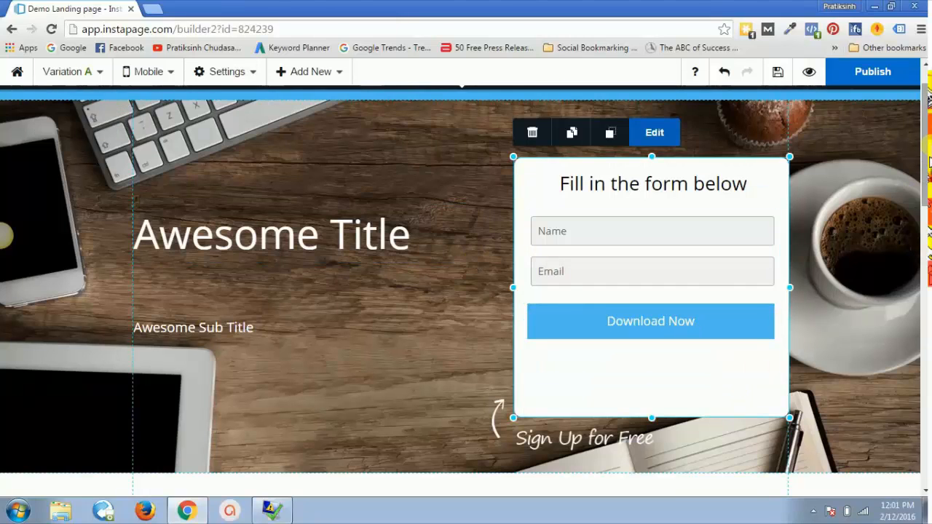
Step: Load getresponse.com in a new tab, open its login page, and return to Instapage
drag(925, 151, 928, 141)
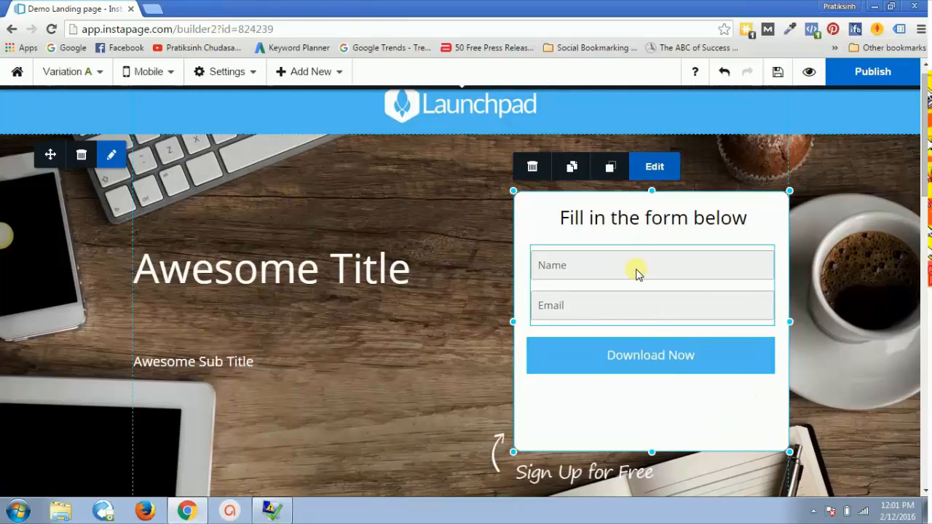
click(155, 8)
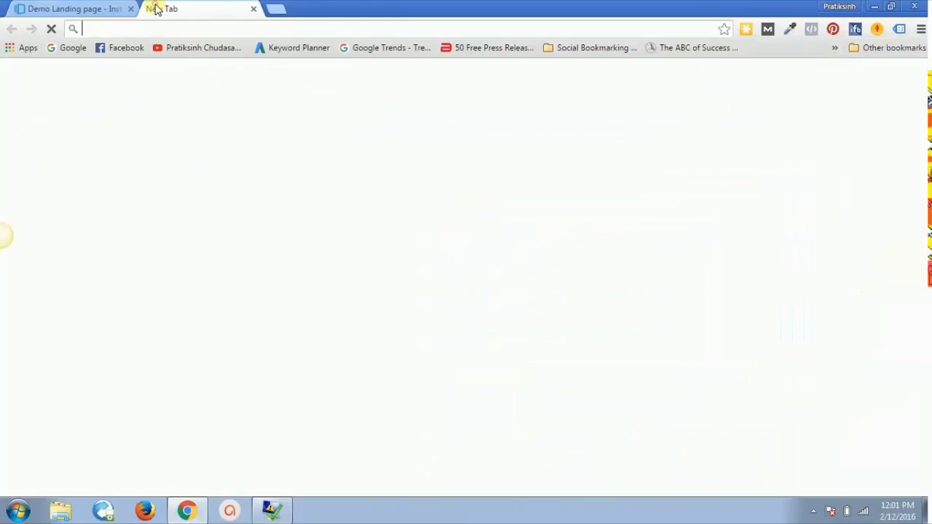
text(getre)
key(Return)
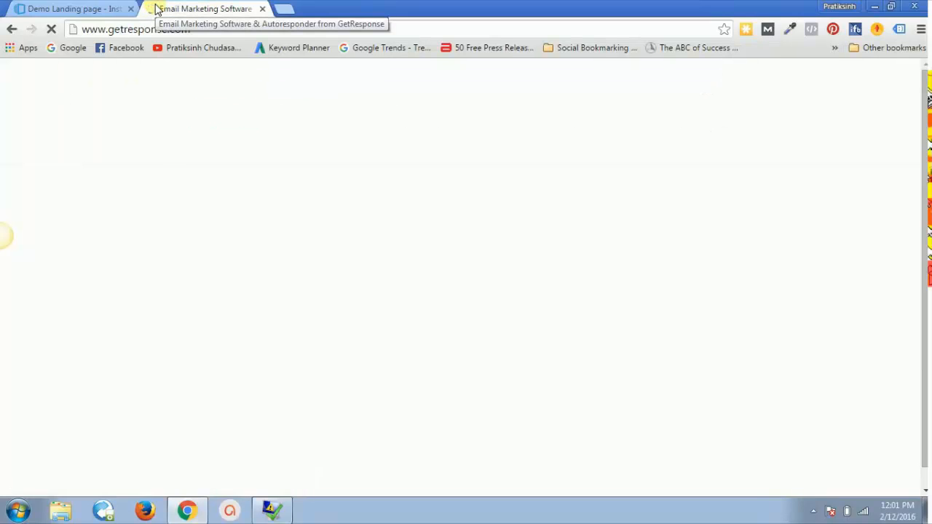
click(76, 8)
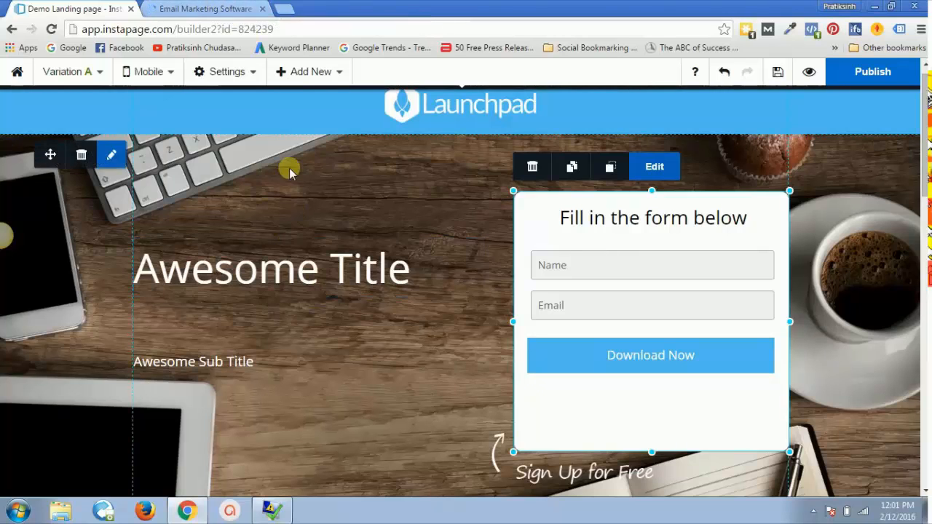
click(211, 8)
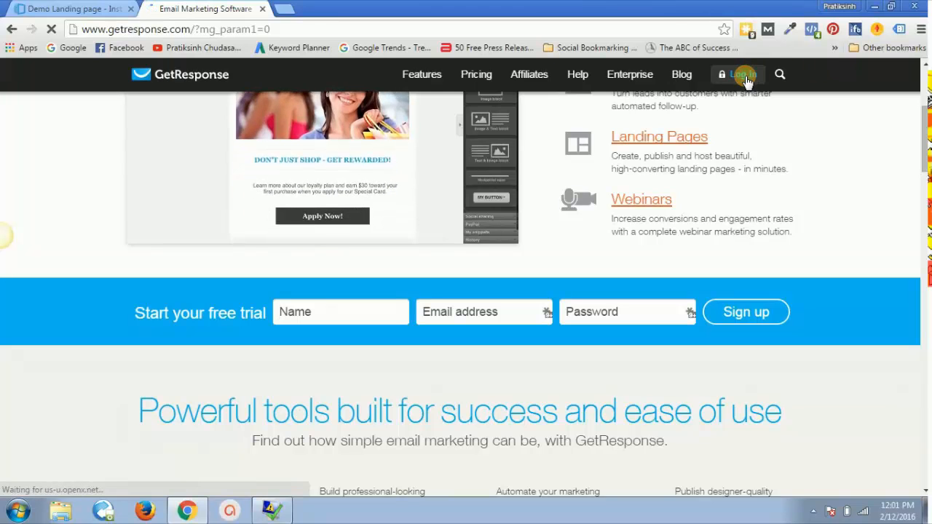
click(747, 78)
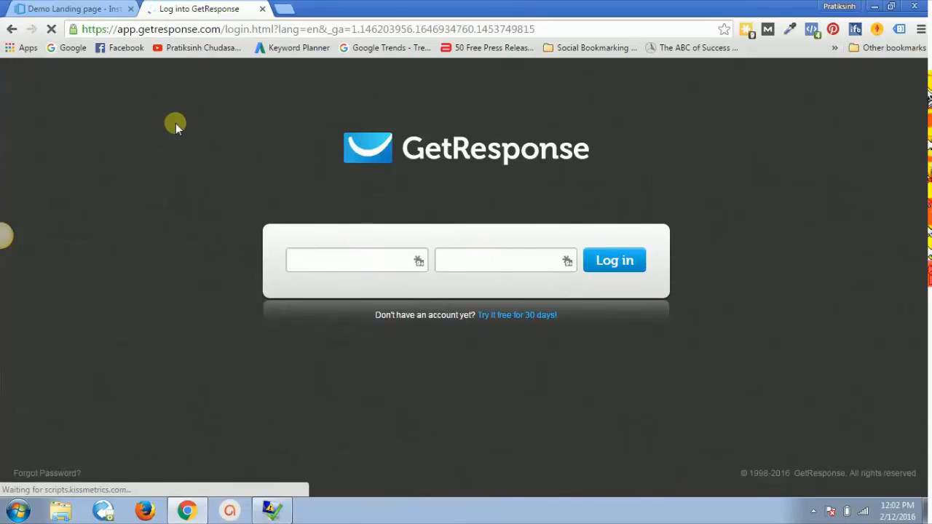
click(73, 9)
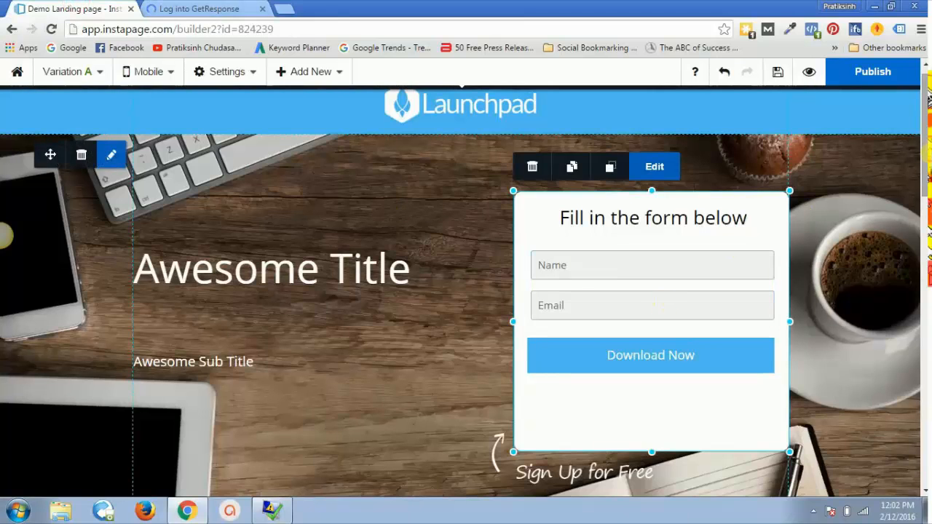
drag(926, 161, 926, 477)
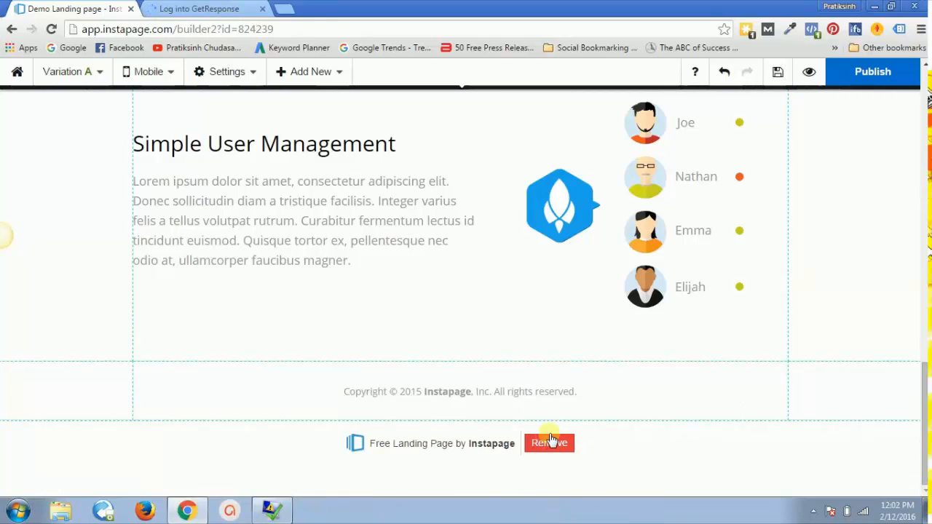
Step: Remove the 'Free Landing Page by Instapage' badge from the footer and scroll back up
click(206, 8)
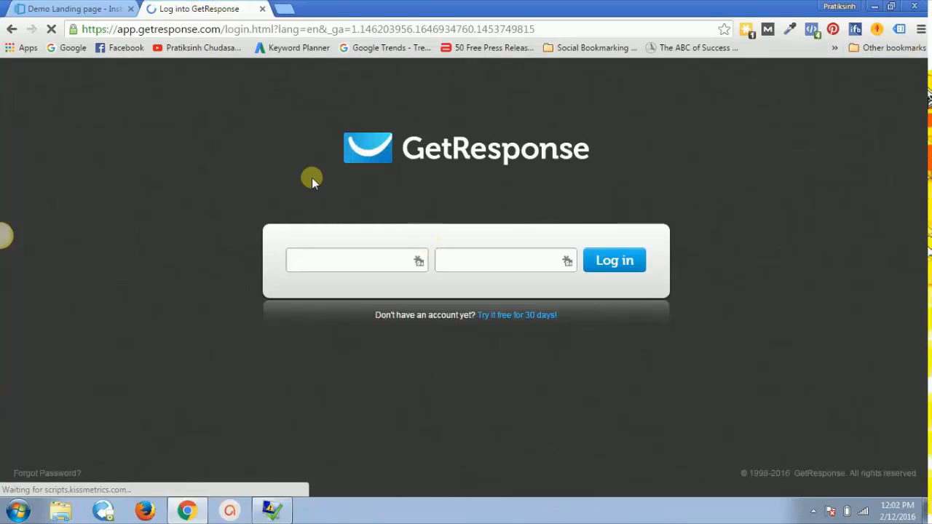
click(87, 5)
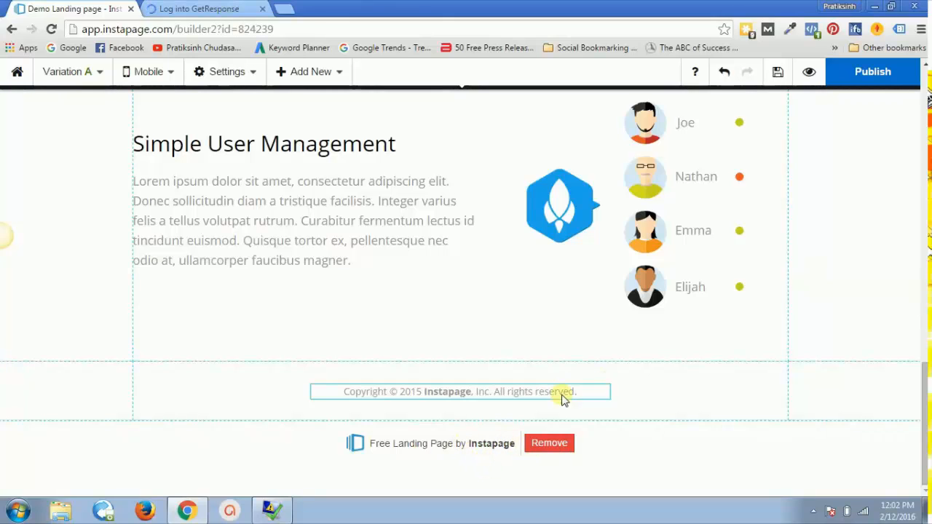
click(551, 444)
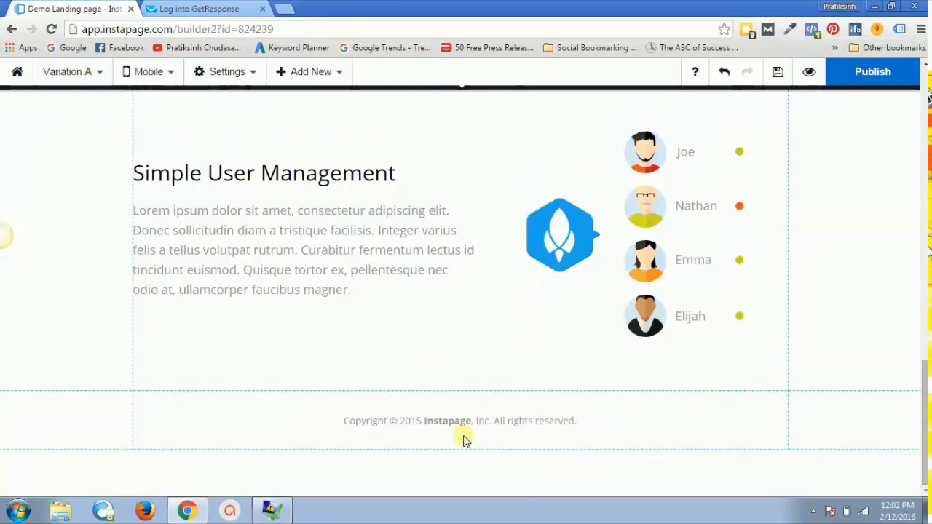
mouse_move(925, 430)
mouse_down()
mouse_move(925, 139)
mouse_move(926, 430)
mouse_up()
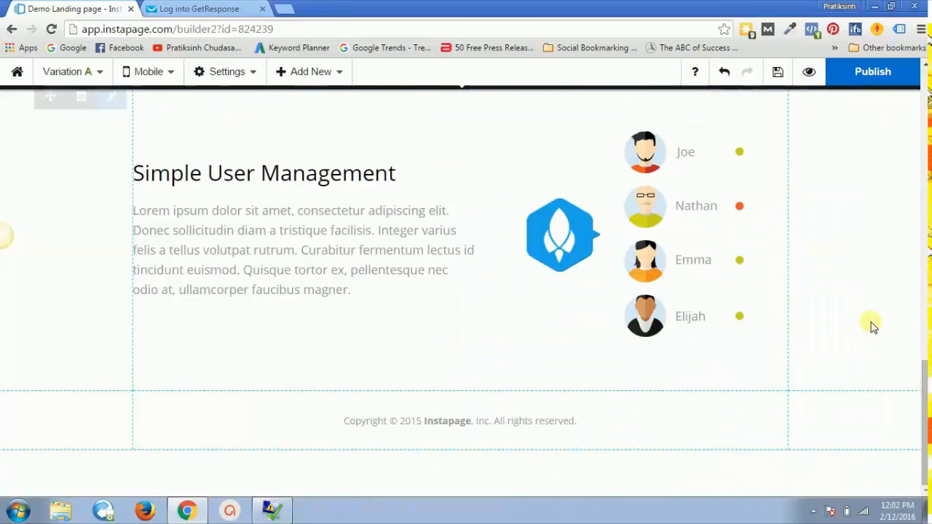
drag(925, 385, 925, 91)
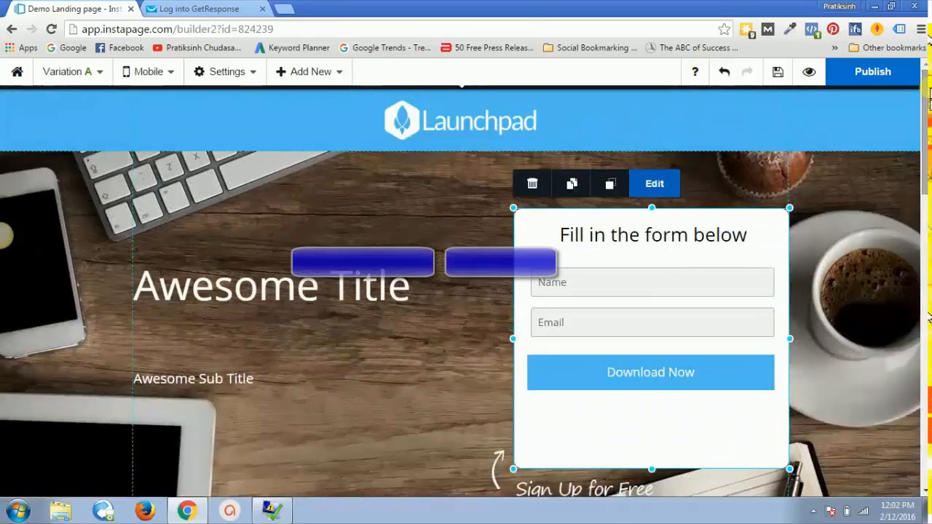
Step: In GetResponse, close the getting-started popup and choose Create campaign from the campaign list
click(197, 8)
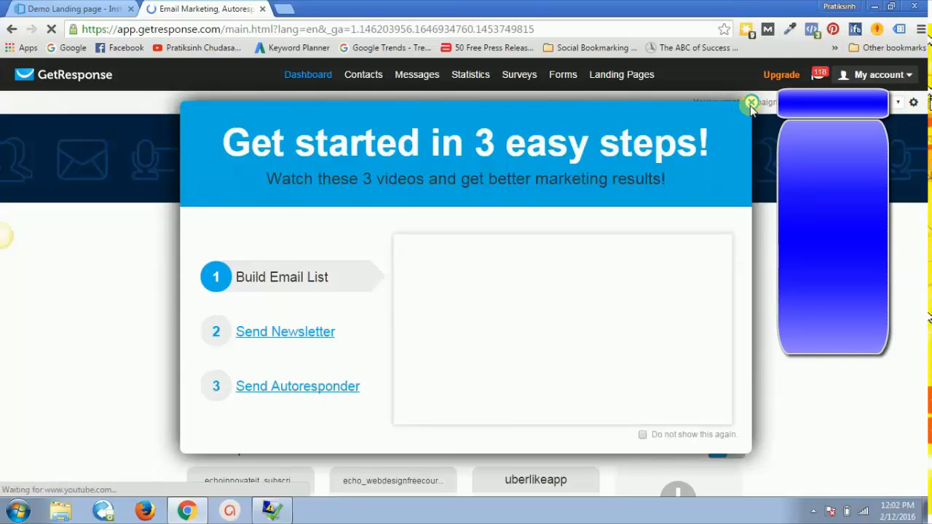
click(750, 104)
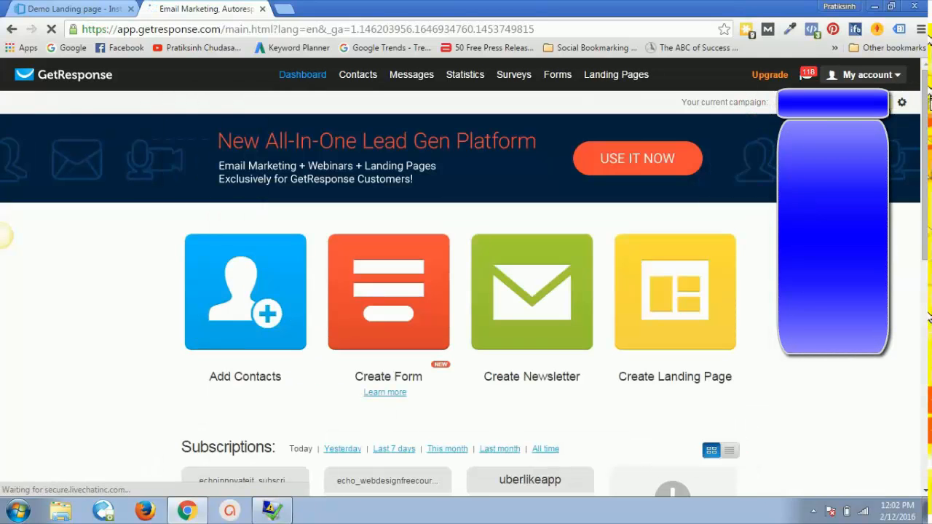
click(833, 103)
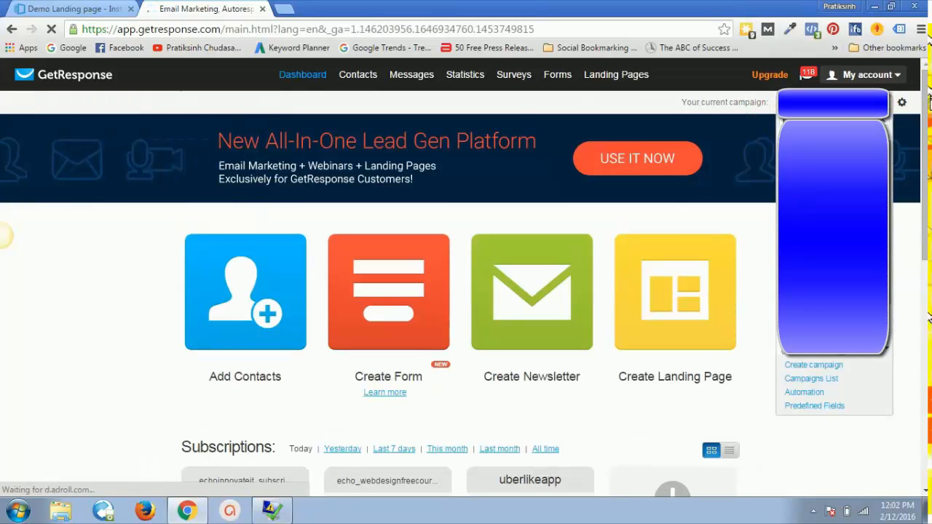
click(820, 368)
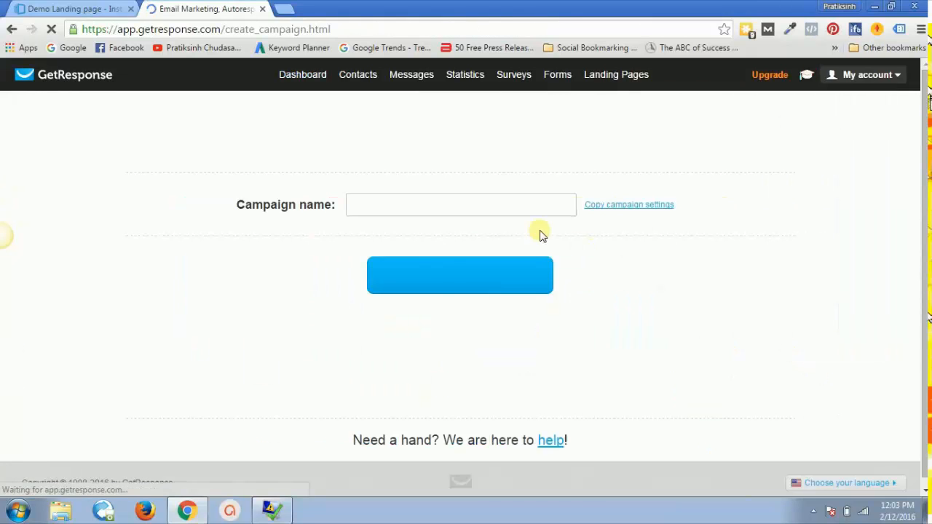
Step: Enter 'demoinstapage' as the campaign name and create the campaign
click(475, 210)
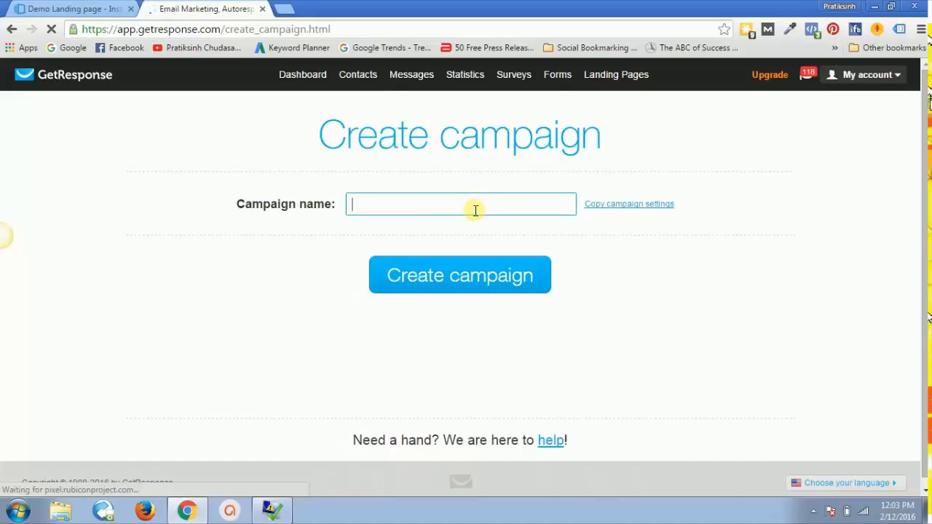
text(demoinstapage)
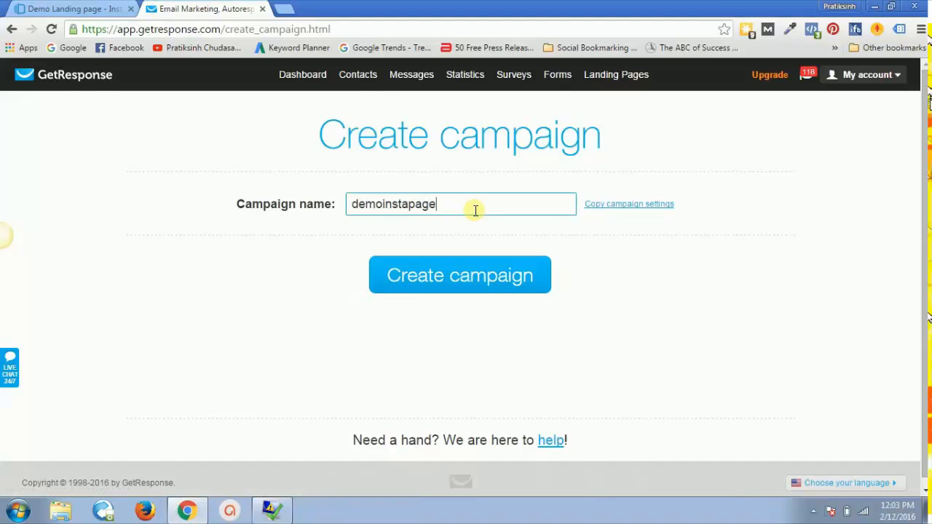
click(457, 270)
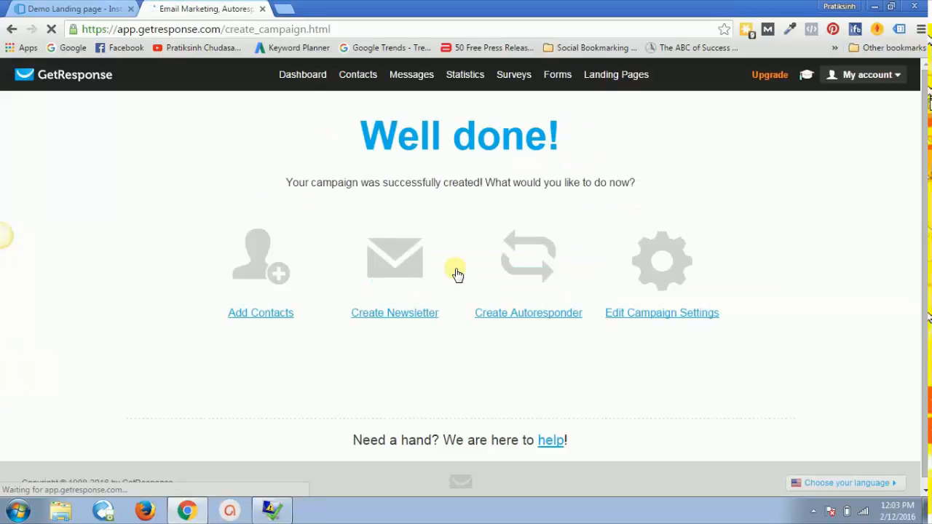
Step: Turn off signup notifications and the postal address in the demoinstapage campaign settings
click(644, 315)
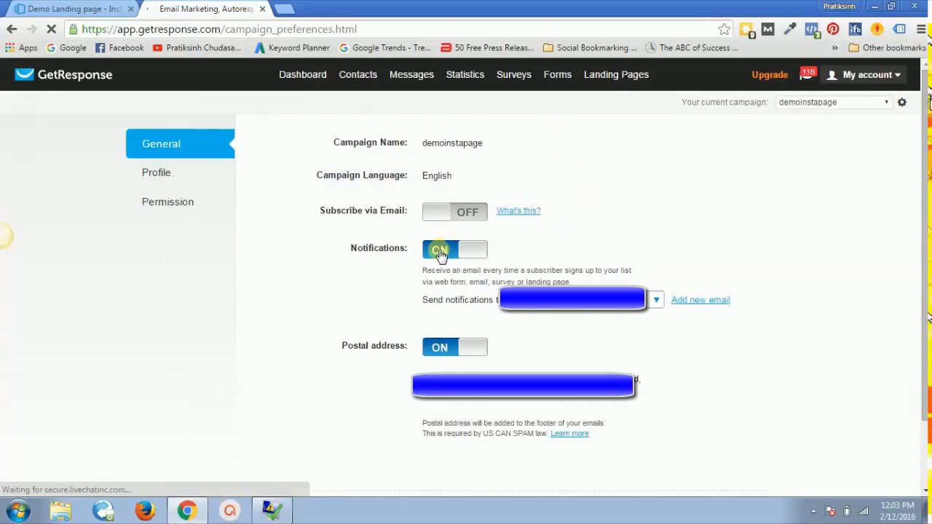
click(440, 250)
click(439, 351)
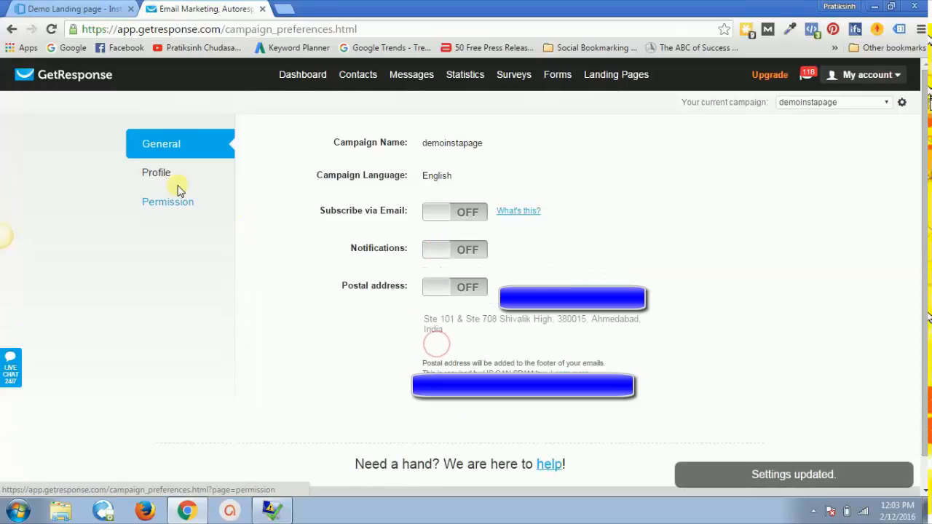
click(174, 209)
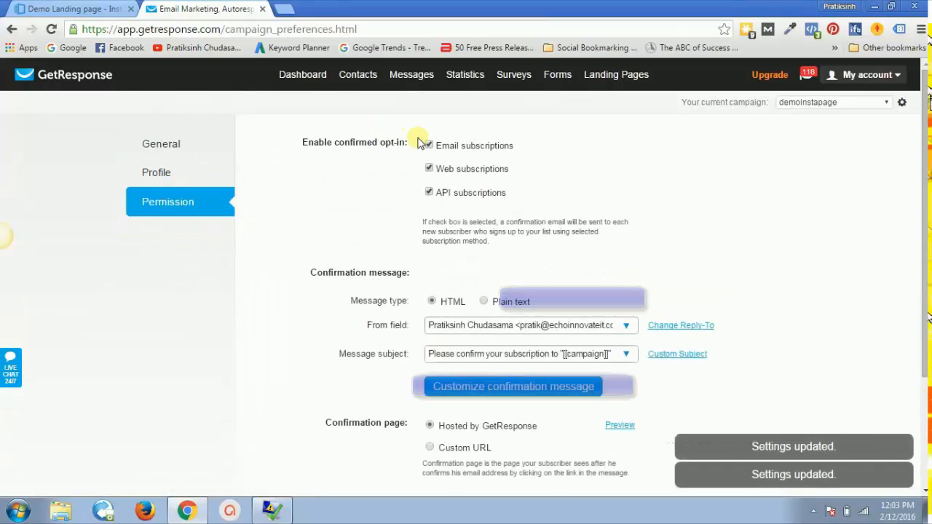
click(429, 145)
click(429, 168)
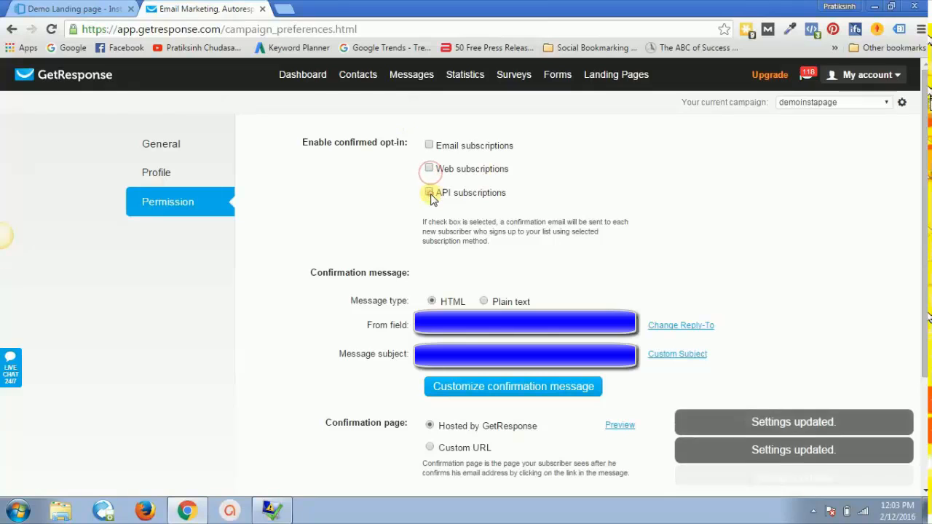
click(429, 192)
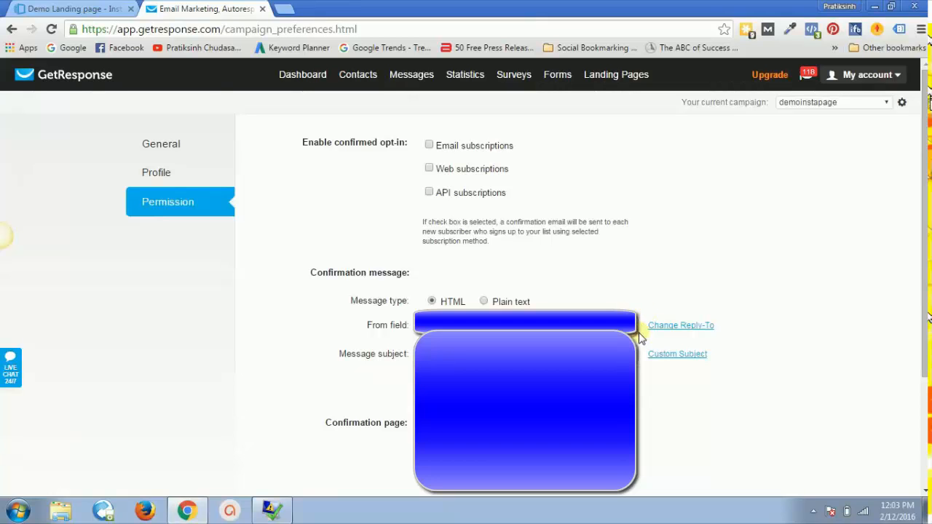
scroll(761, 301, down, 2)
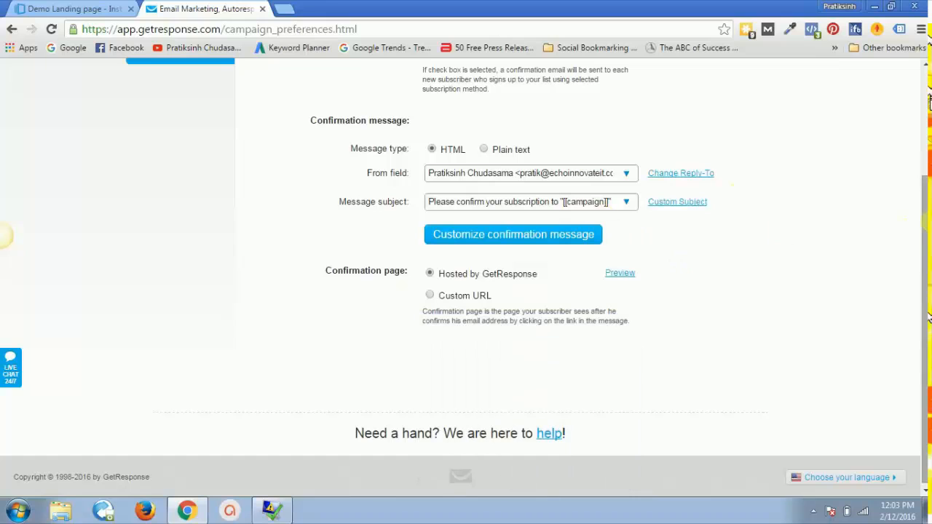
click(477, 300)
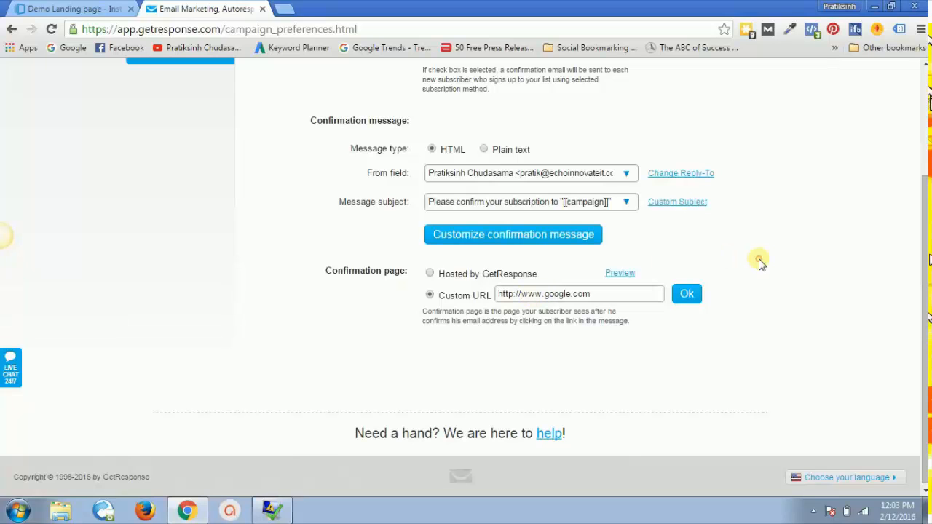
click(687, 293)
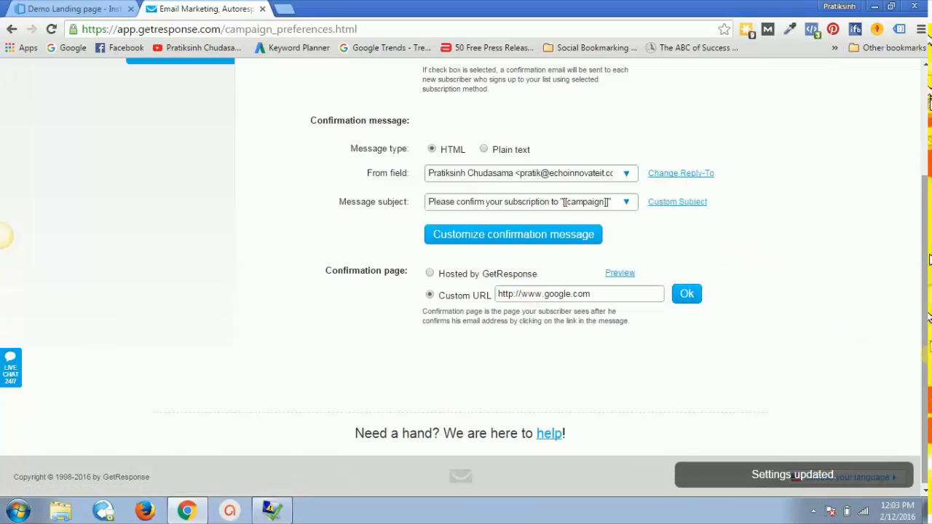
Step: Start creating a new GetResponse sign-up form
scroll(801, 349, up, 2)
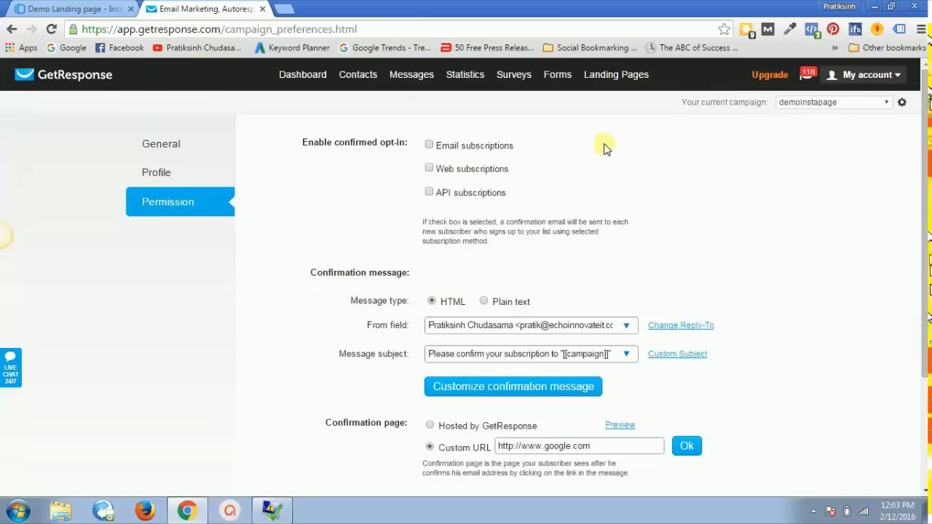
mouse_move(565, 73)
click(572, 105)
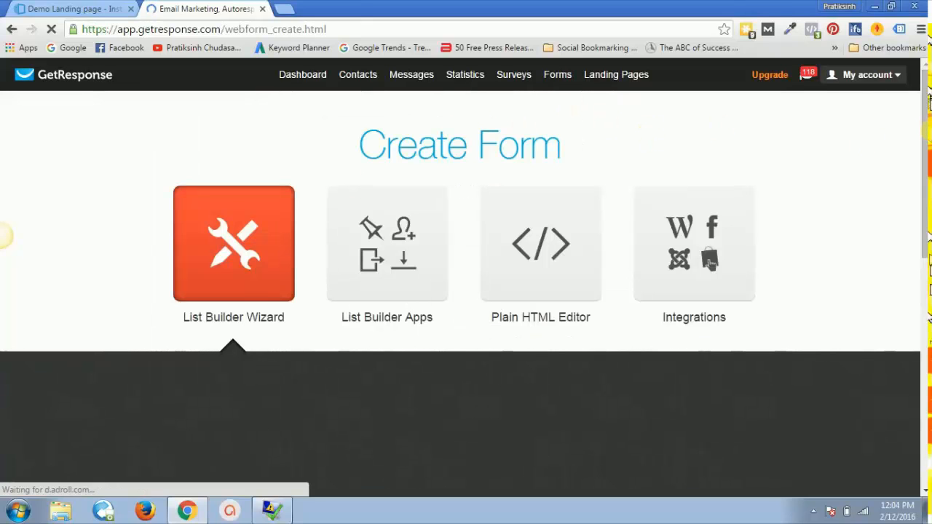
Step: Compare the Launchpad form in Instapage, then return to GetResponse's form creation page
drag(924, 142, 925, 201)
drag(925, 132, 925, 144)
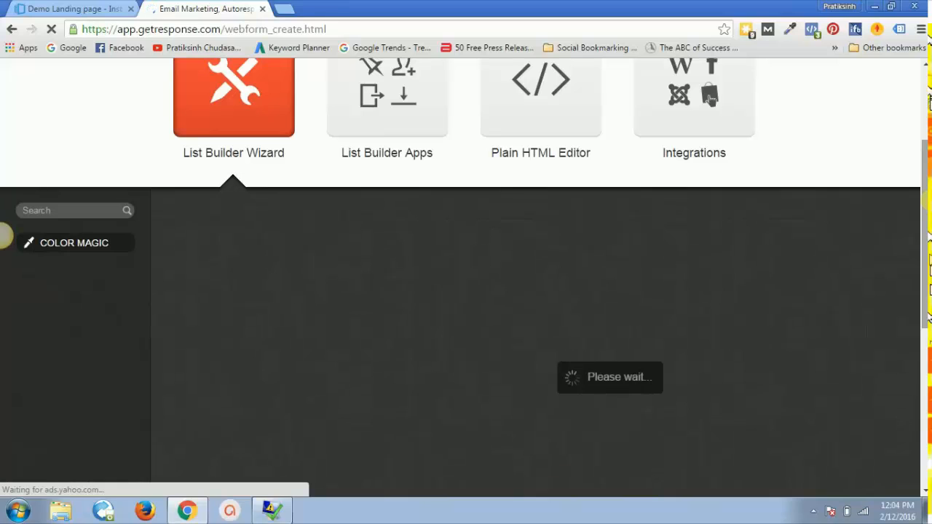
click(95, 9)
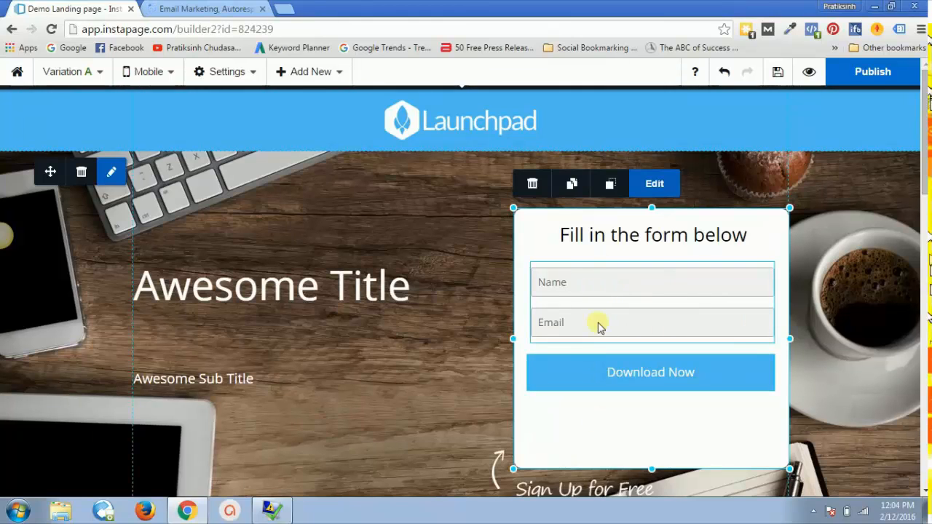
click(209, 8)
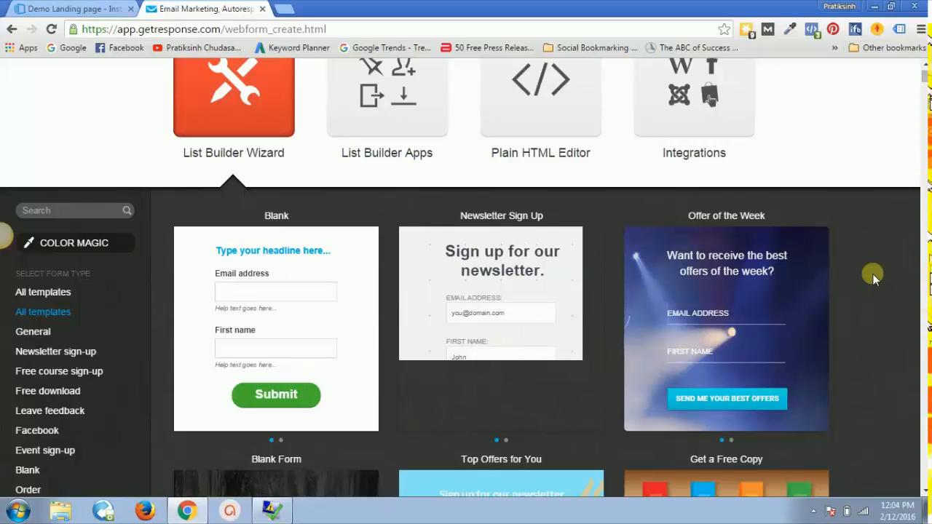
Step: Start the GetResponse sign-up form from the Blank template, then recheck the Instapage form fields
scroll(873, 277, down, 2)
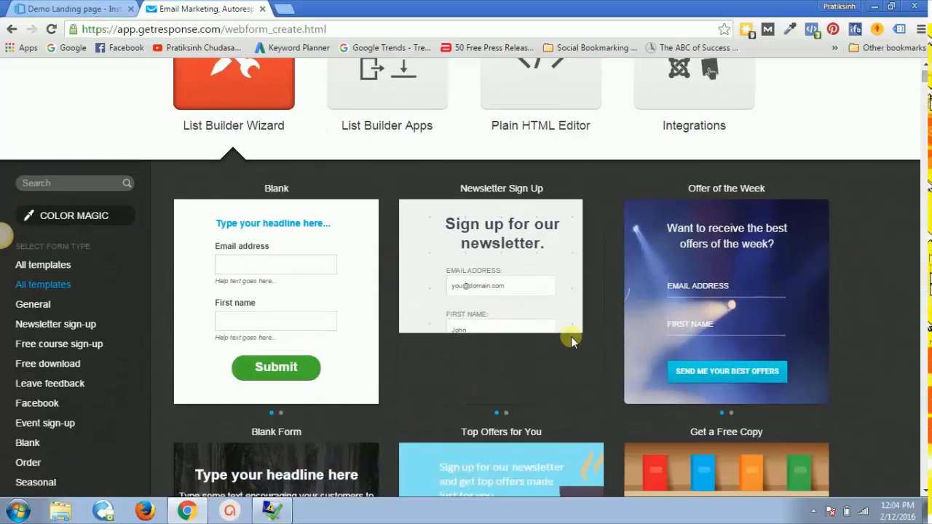
mouse_move(259, 139)
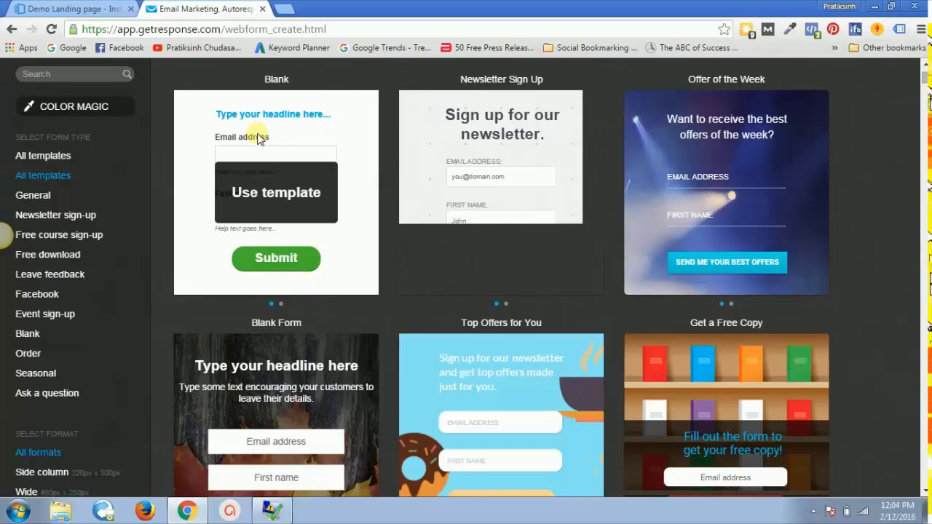
click(276, 194)
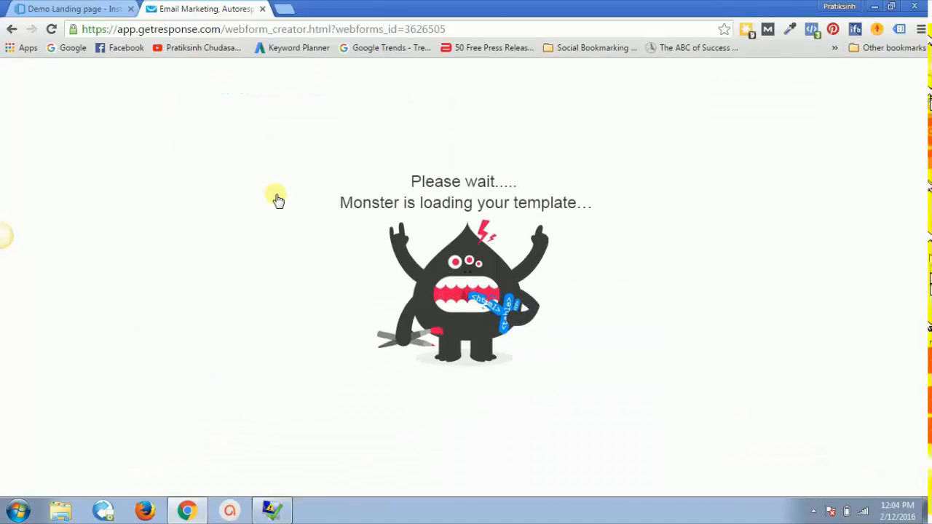
click(105, 9)
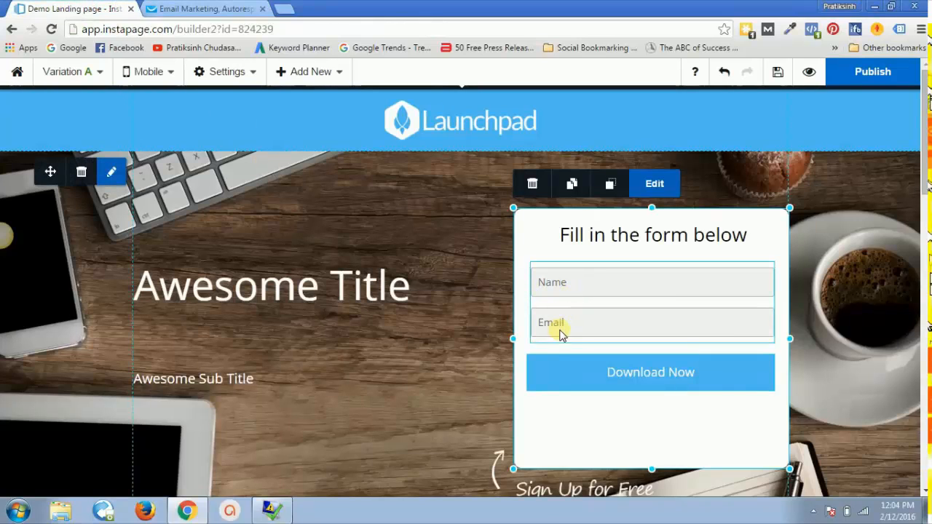
Step: Try dragging the First name and Email address fields to reorder them in GetResponse's form editor
click(215, 7)
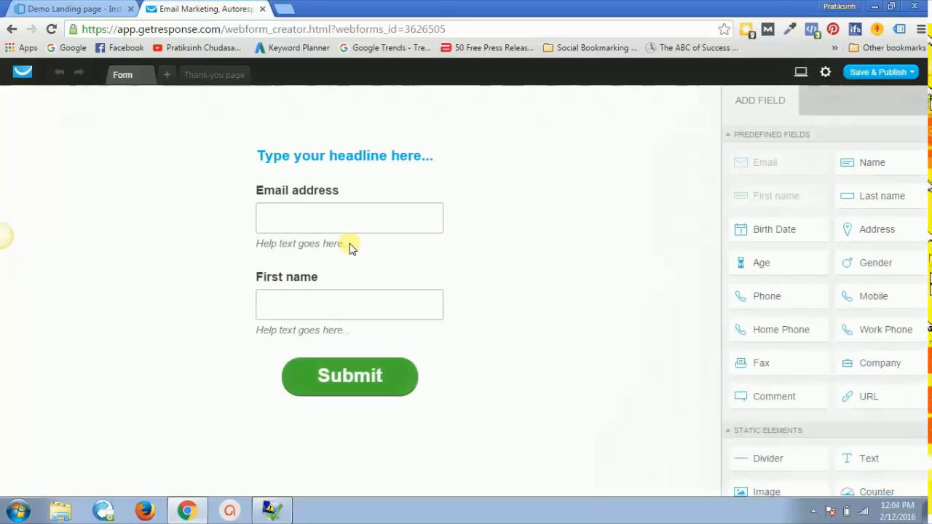
click(375, 297)
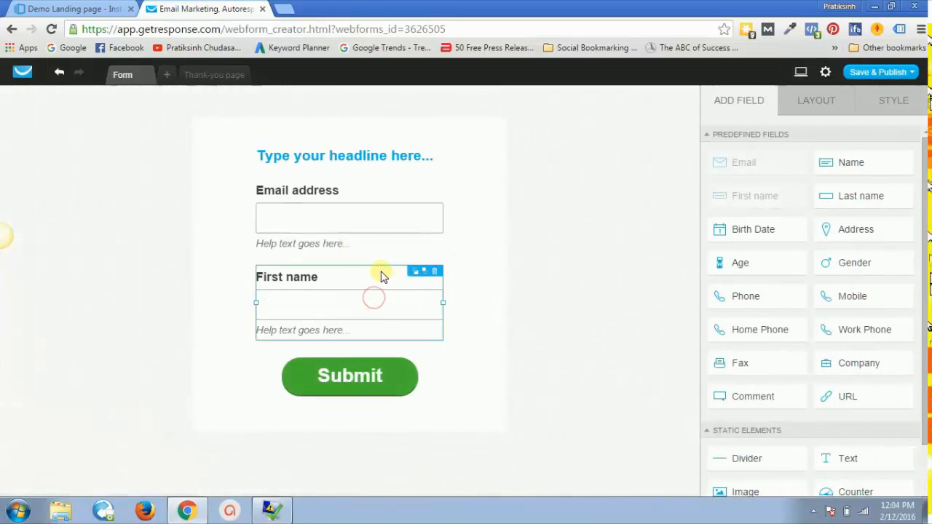
drag(382, 275, 370, 238)
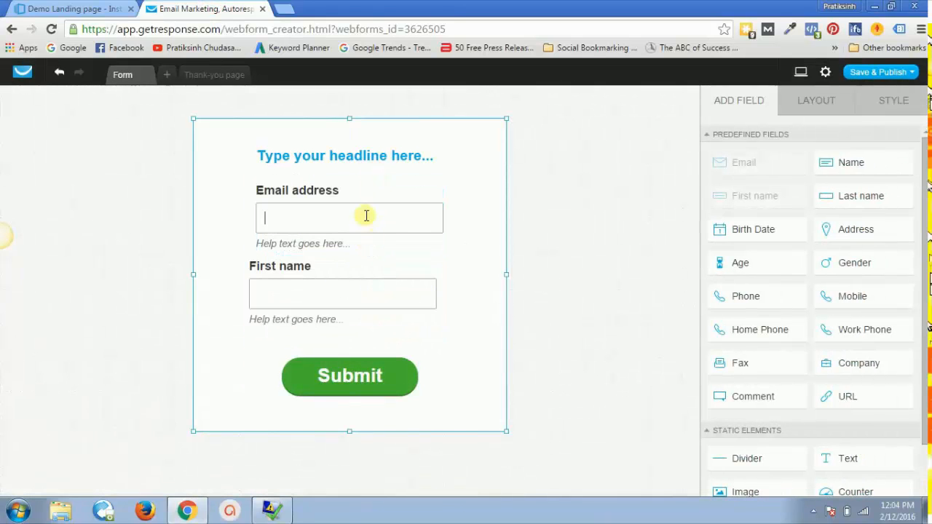
drag(374, 195, 385, 343)
click(392, 271)
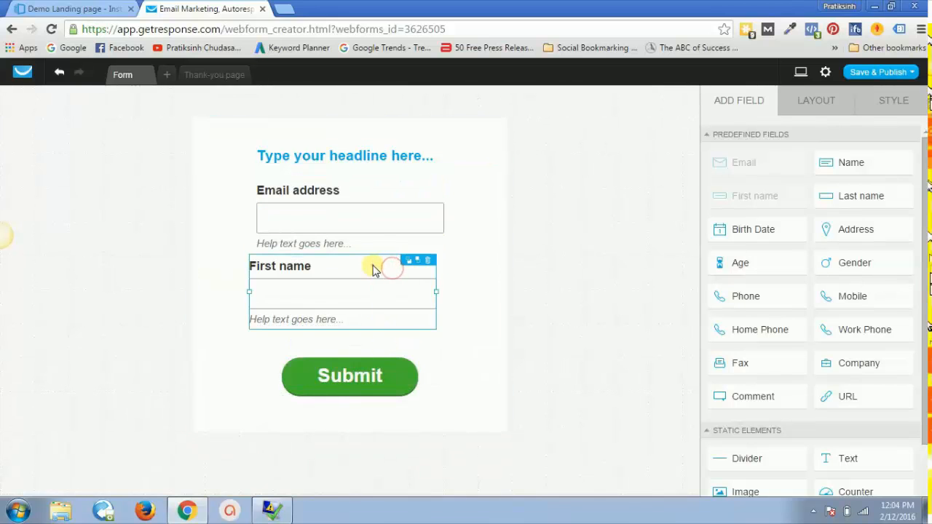
drag(373, 269, 334, 244)
click(375, 212)
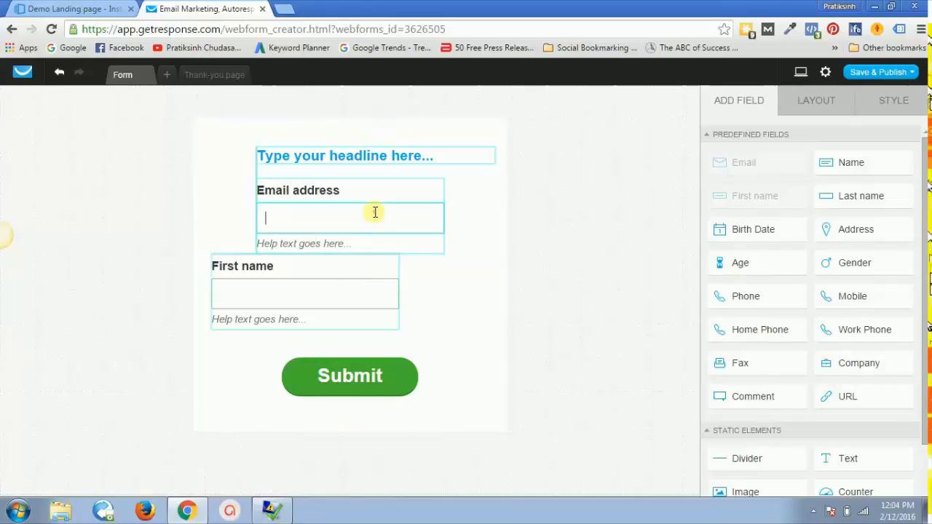
click(375, 212)
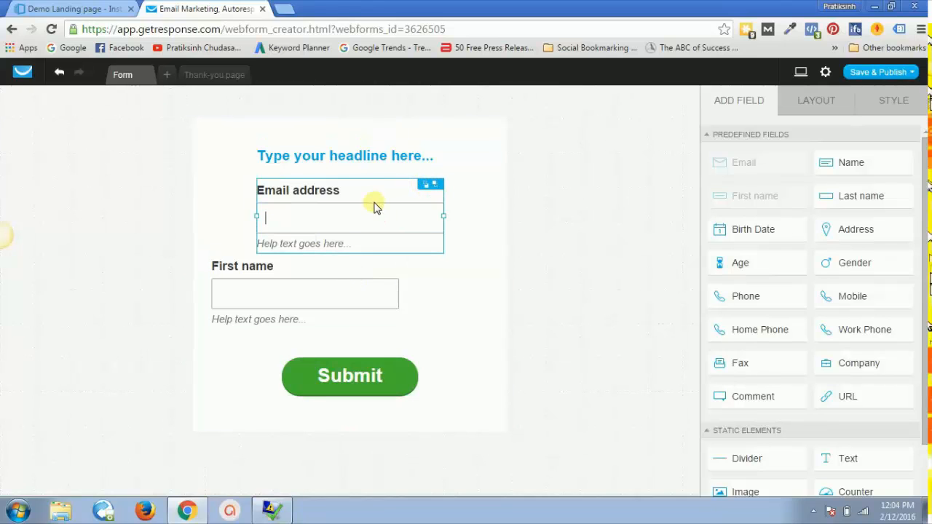
Step: Delete First name, move Email address down, and add a Predefined First name field above it
click(338, 279)
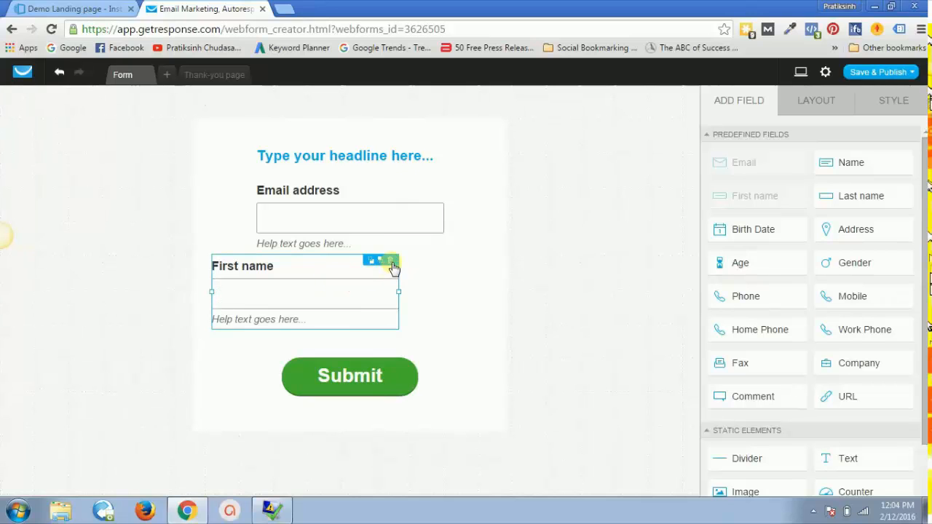
click(391, 262)
click(383, 193)
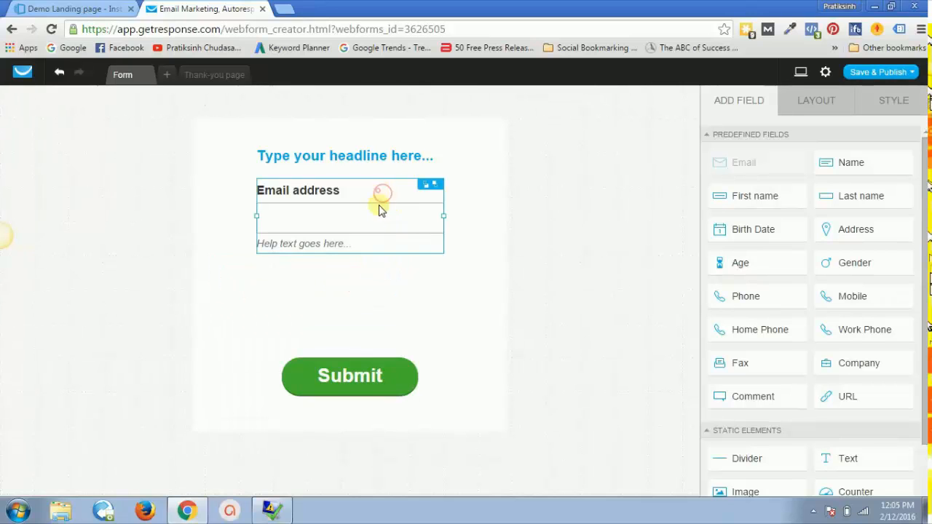
drag(379, 210, 381, 277)
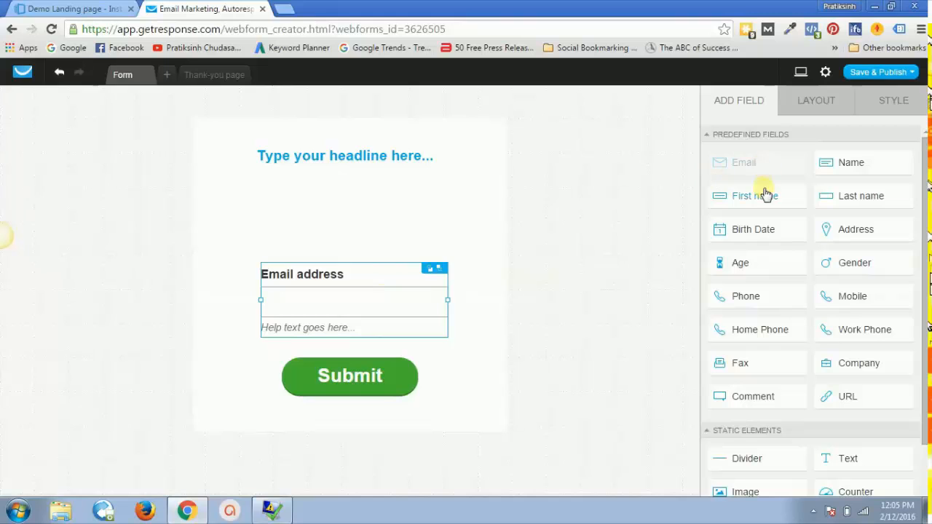
drag(755, 199, 366, 198)
click(474, 247)
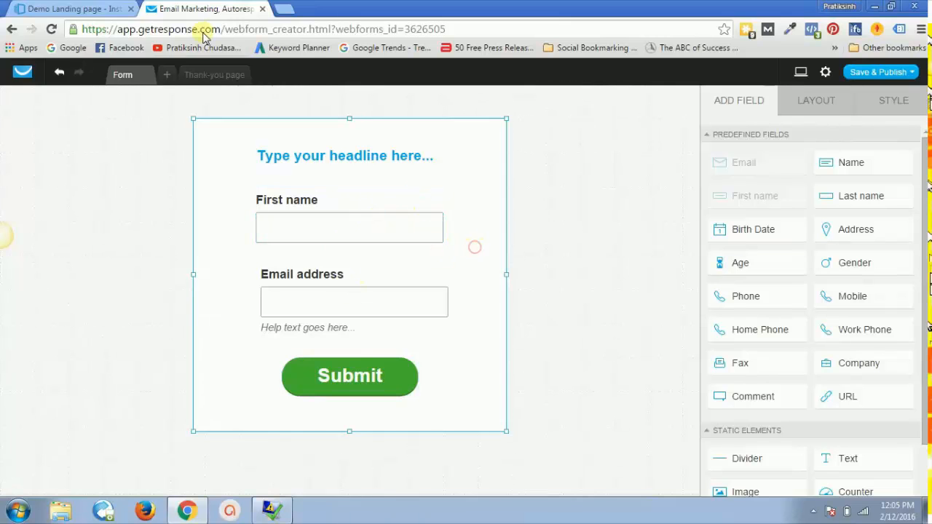
click(102, 8)
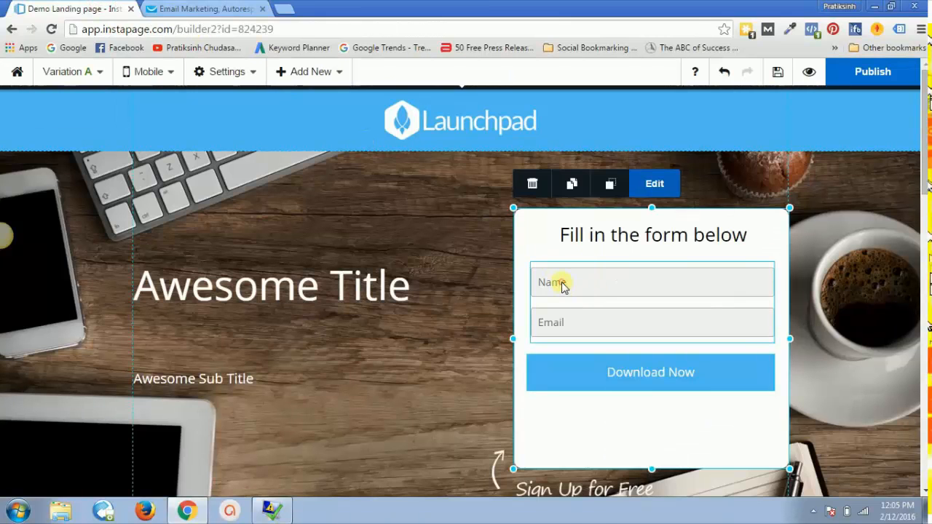
Step: Open Form Settings for the Launchpad form in Instapage, then go back to GetResponse's form editor
double_click(563, 288)
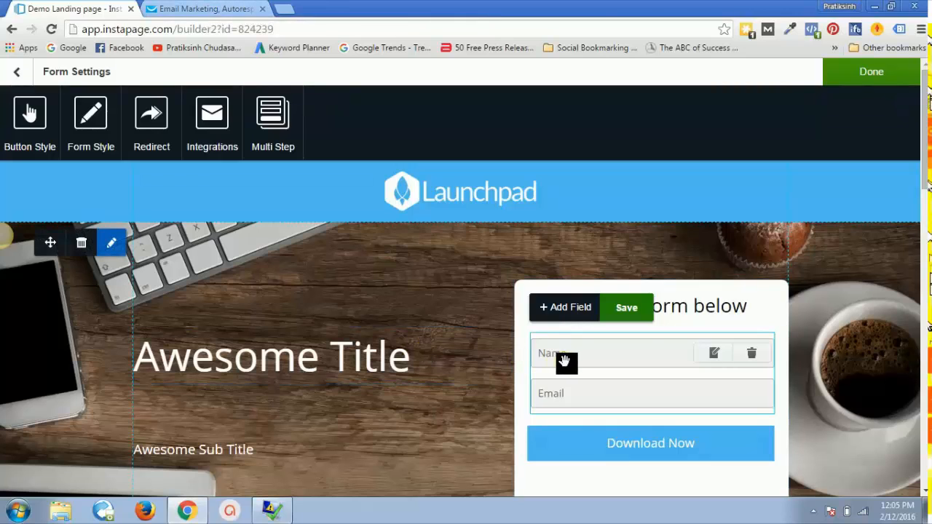
click(211, 8)
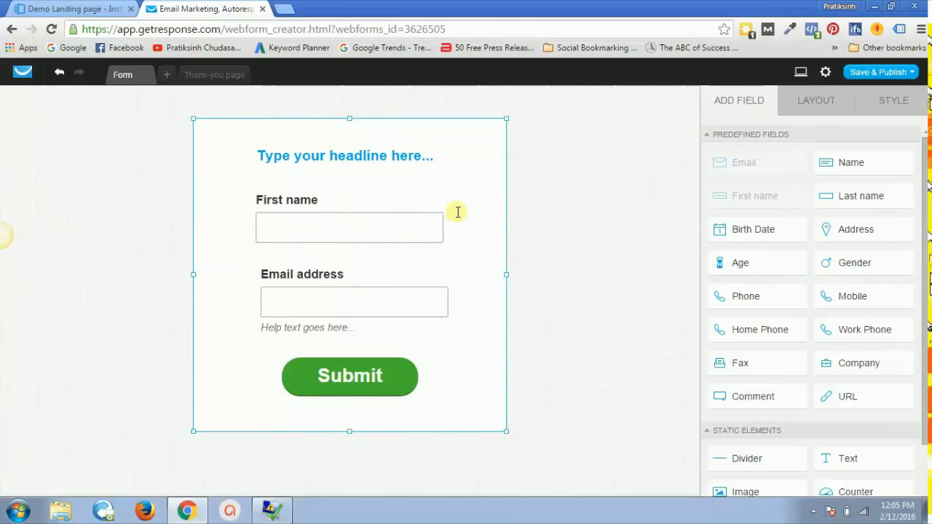
Step: Save & Publish the GetResponse web form to generate its JavaScript embed code
click(877, 71)
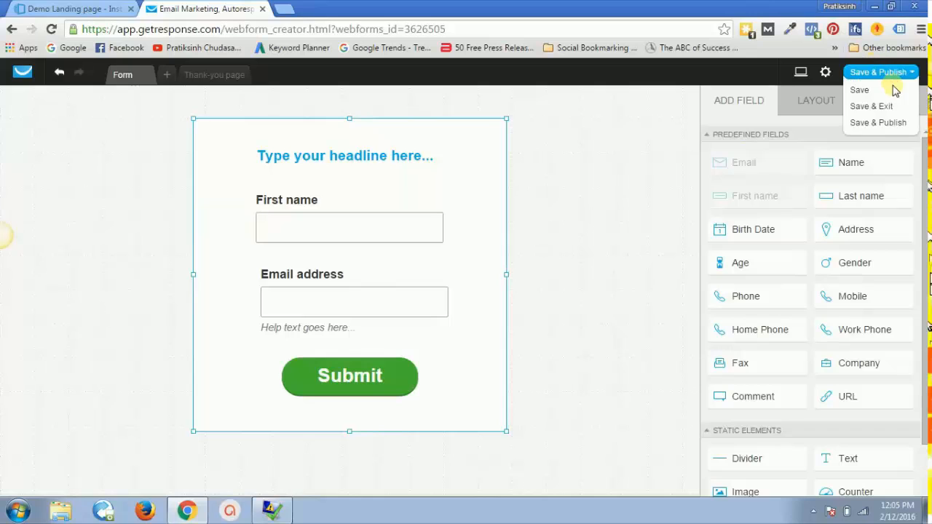
click(877, 124)
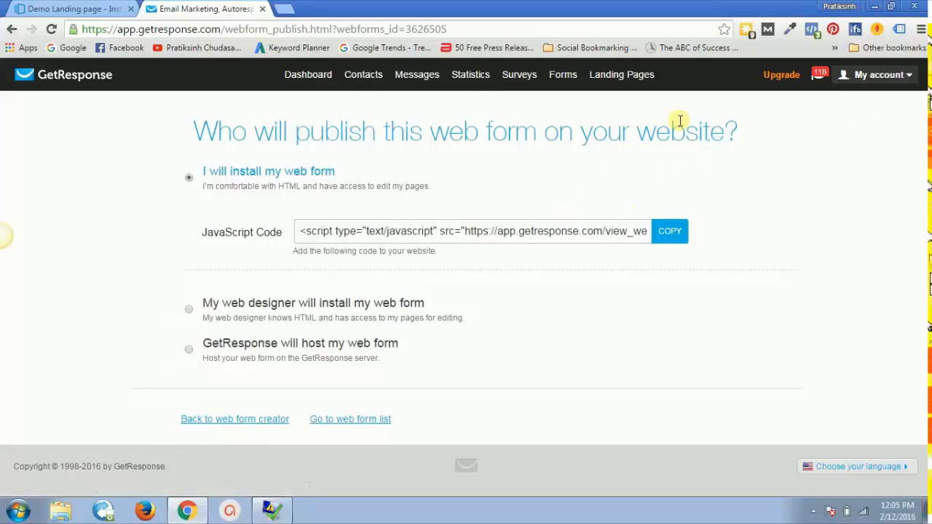
mouse_move(397, 66)
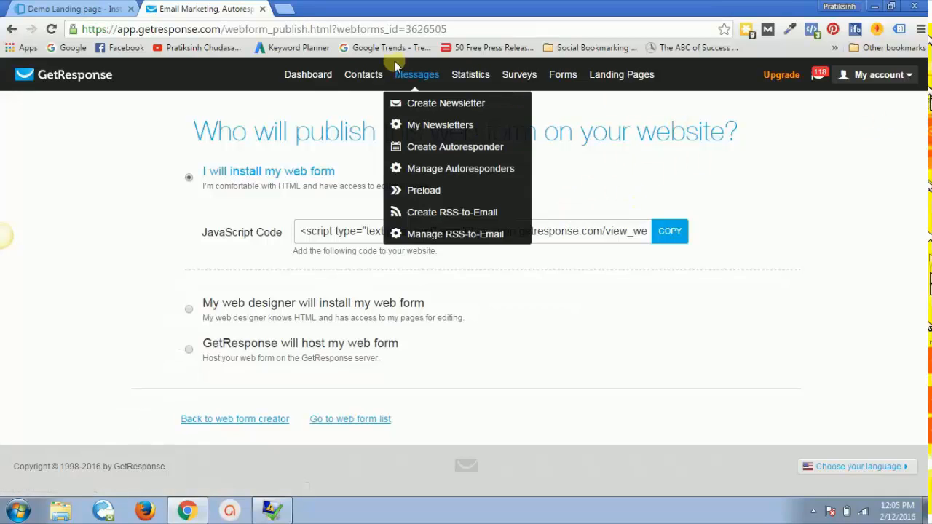
click(92, 8)
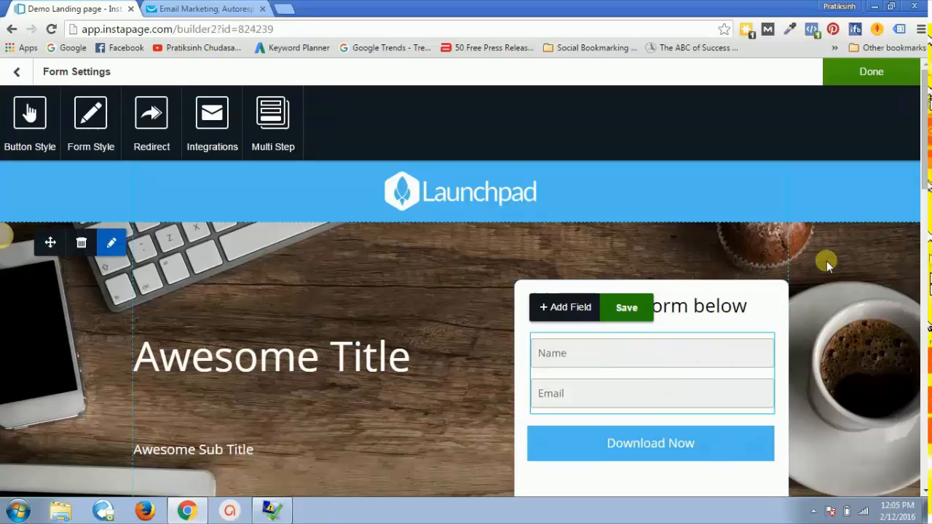
Step: Close Form Settings with Done, then select the Name and Email form and its field group
click(715, 251)
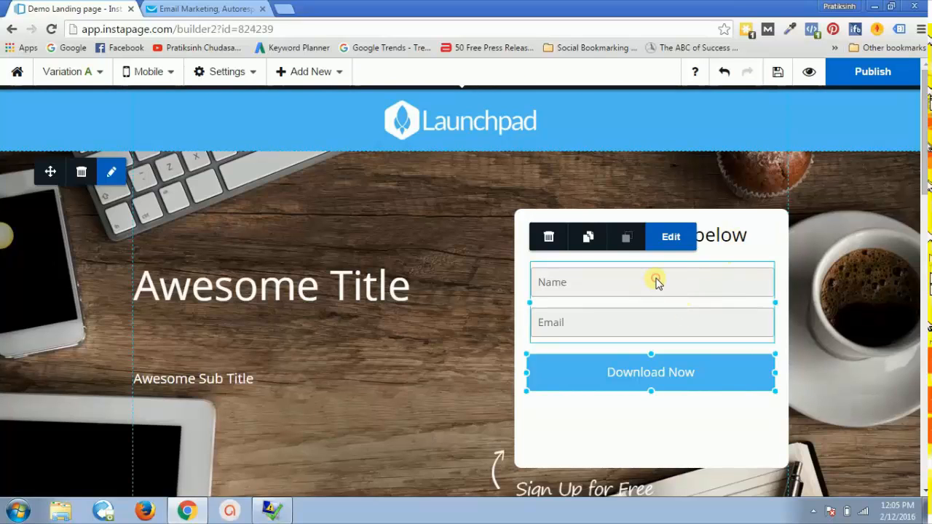
click(407, 415)
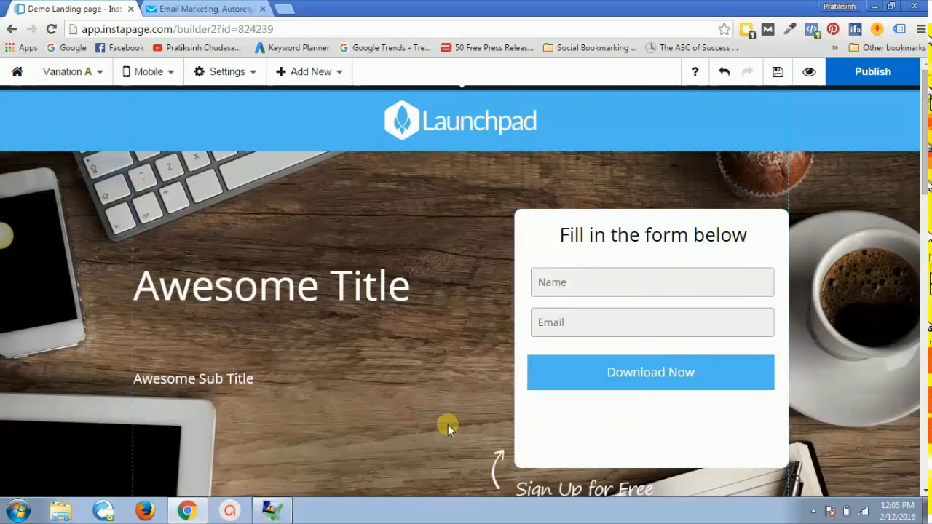
click(542, 455)
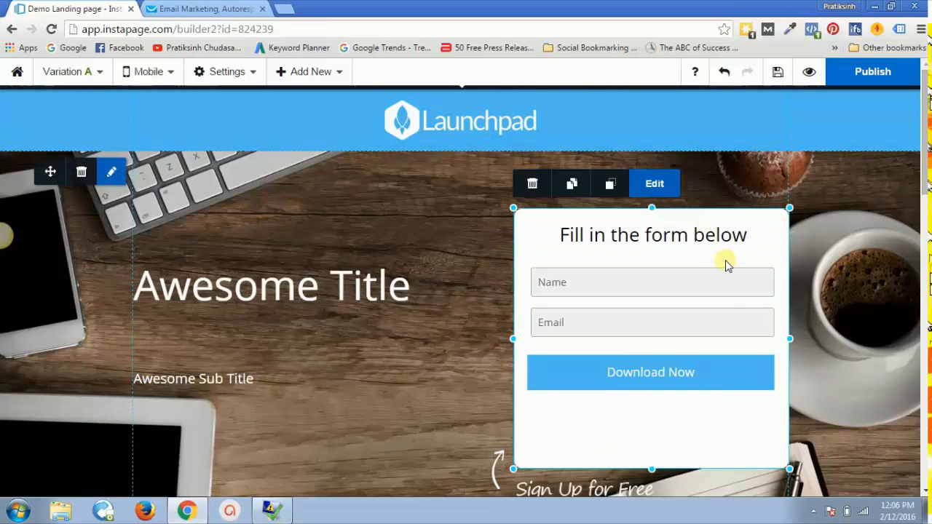
click(671, 287)
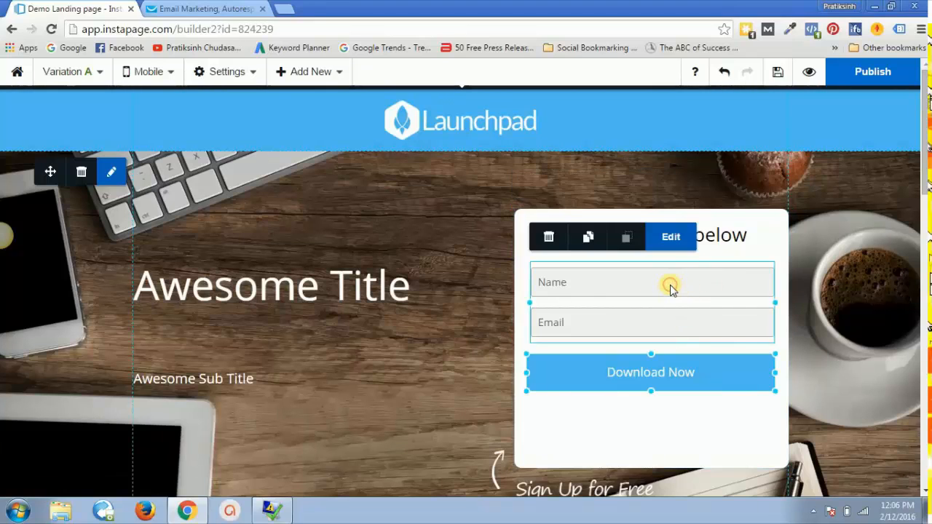
Step: Start a Get Response integration for the form via Edit > Integrations, then switch to GetResponse
click(659, 246)
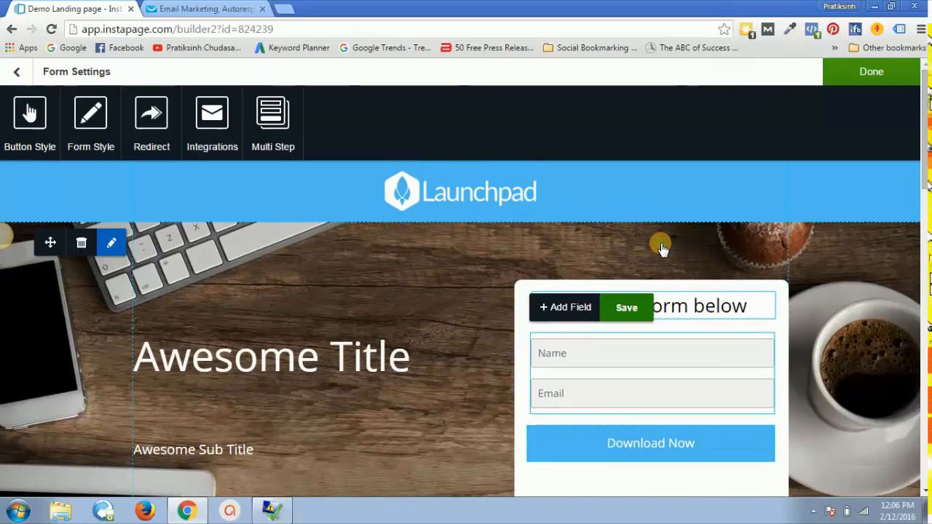
click(211, 136)
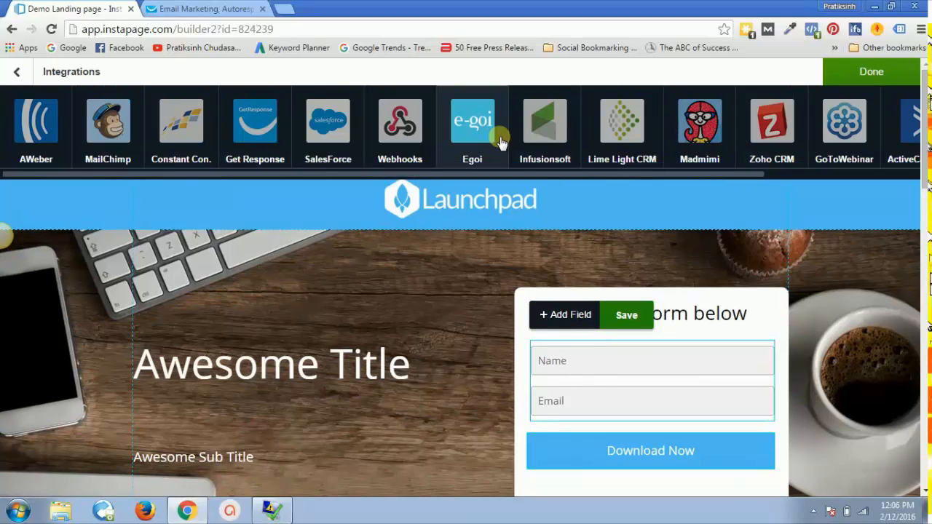
click(253, 144)
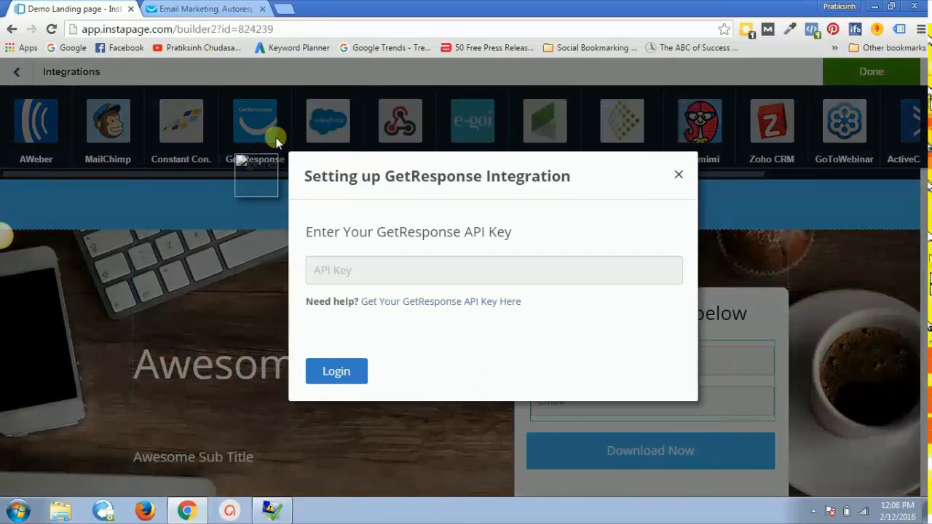
click(219, 8)
Step: Open GetResponse's API & OAuth page under My account > Integrations to get the API key
mouse_move(471, 74)
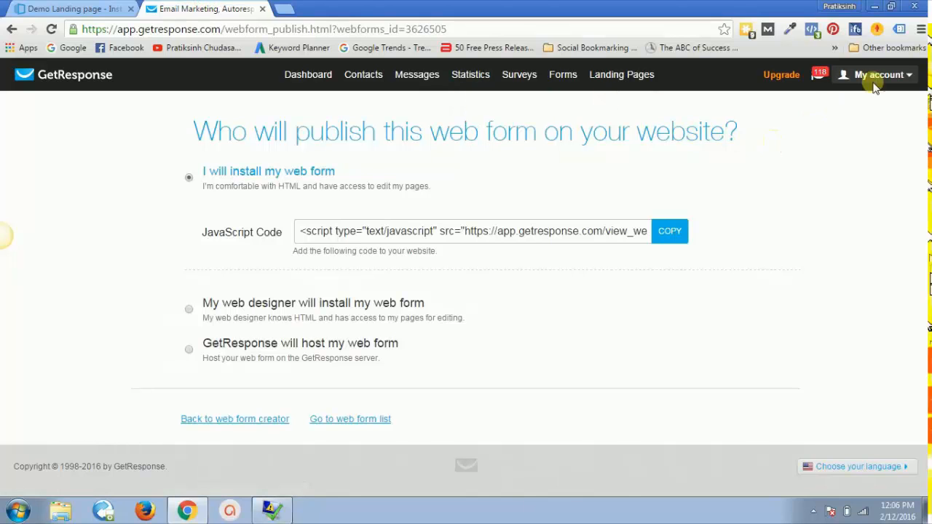
mouse_move(903, 77)
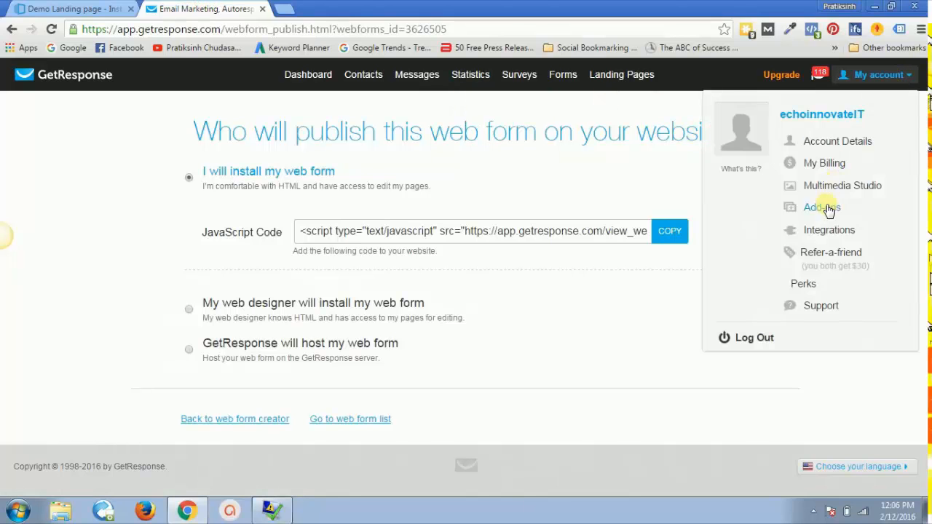
click(827, 235)
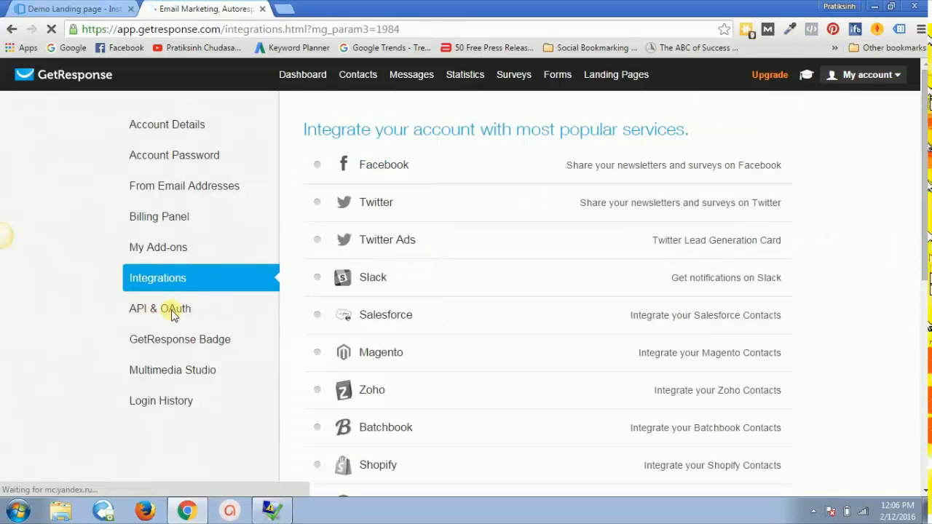
click(167, 311)
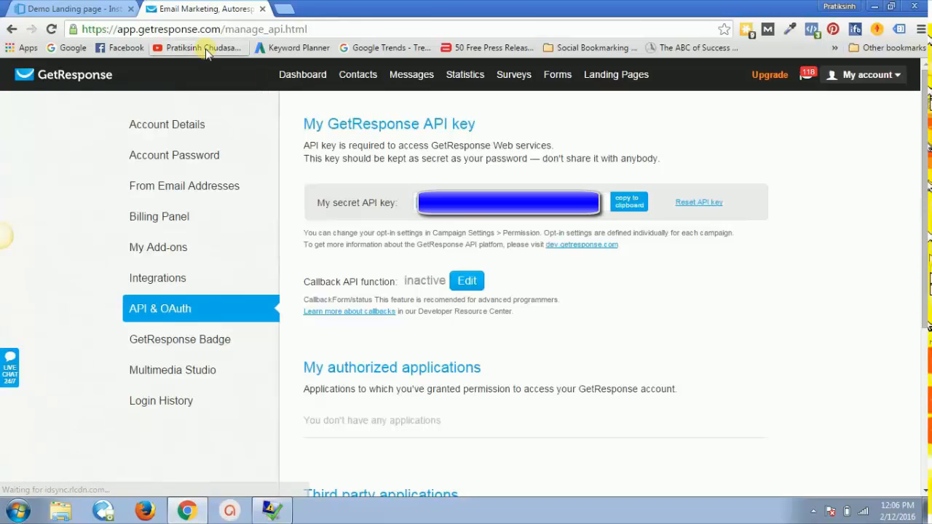
click(81, 7)
Step: Paste the GetResponse API key, log in, and confirm the account for leads
click(349, 268)
key(ctrl+v)
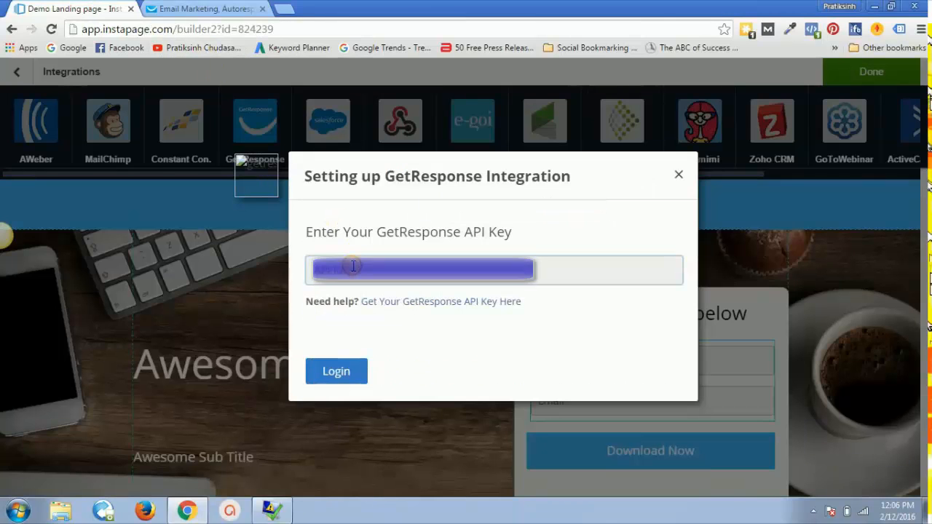
click(442, 351)
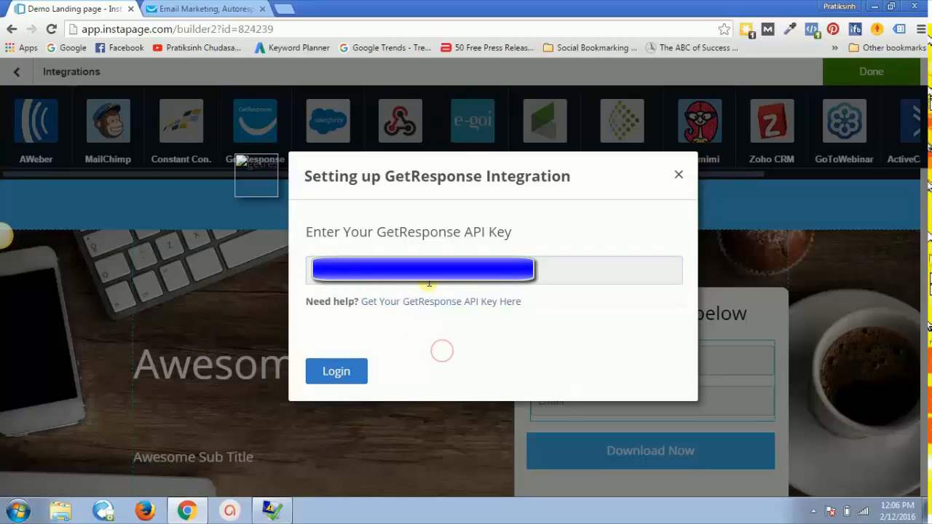
click(343, 376)
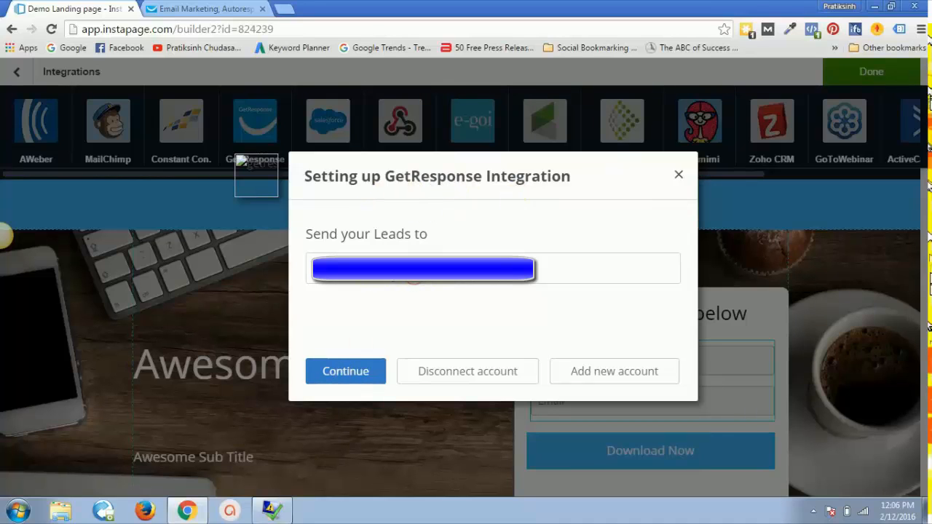
click(357, 372)
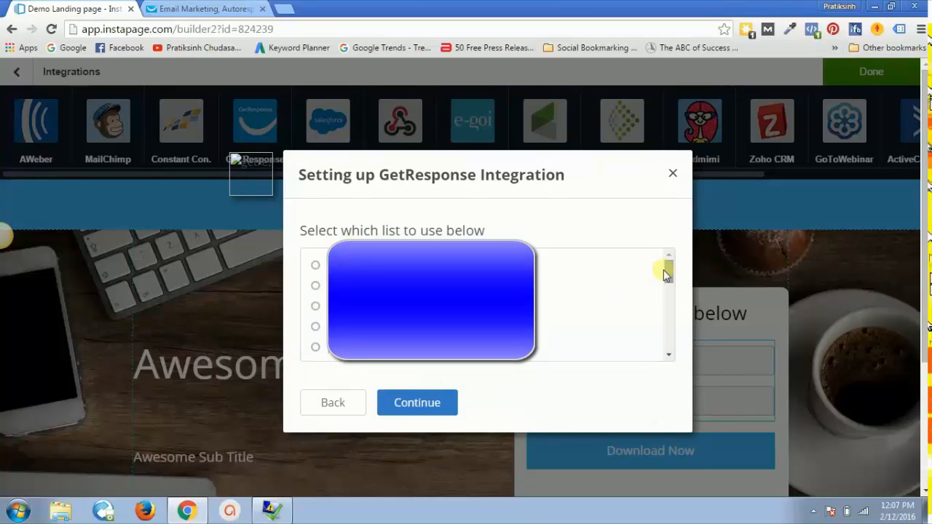
Step: Choose a GetResponse contact list, keep Name mapped to Name, and finish the integration
drag(667, 268, 672, 337)
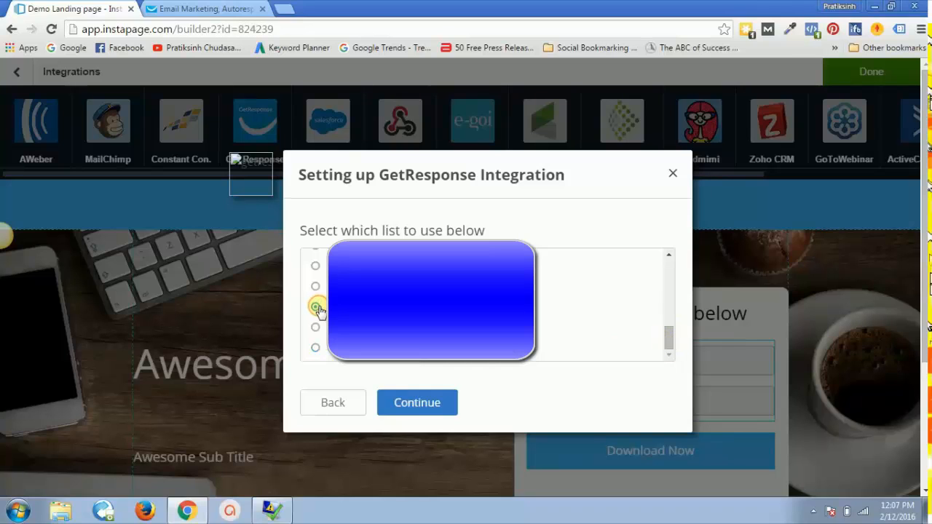
click(410, 397)
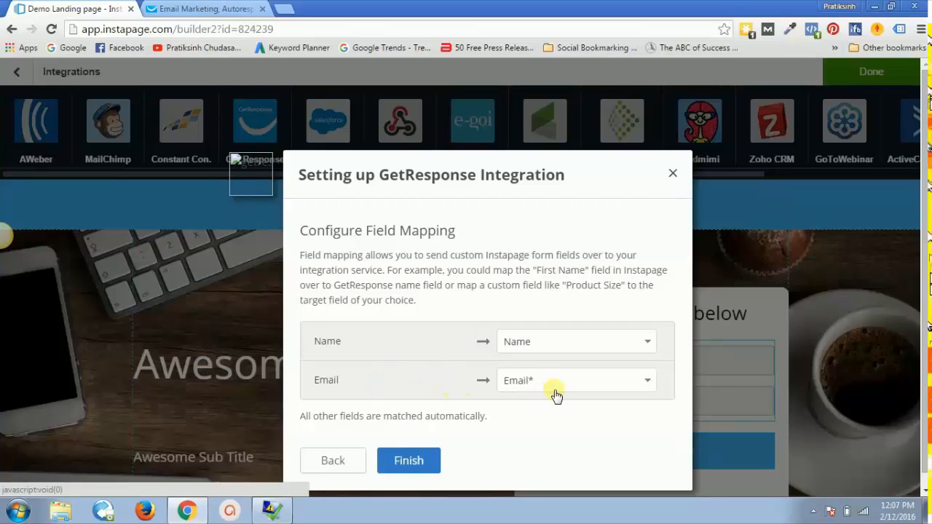
click(540, 351)
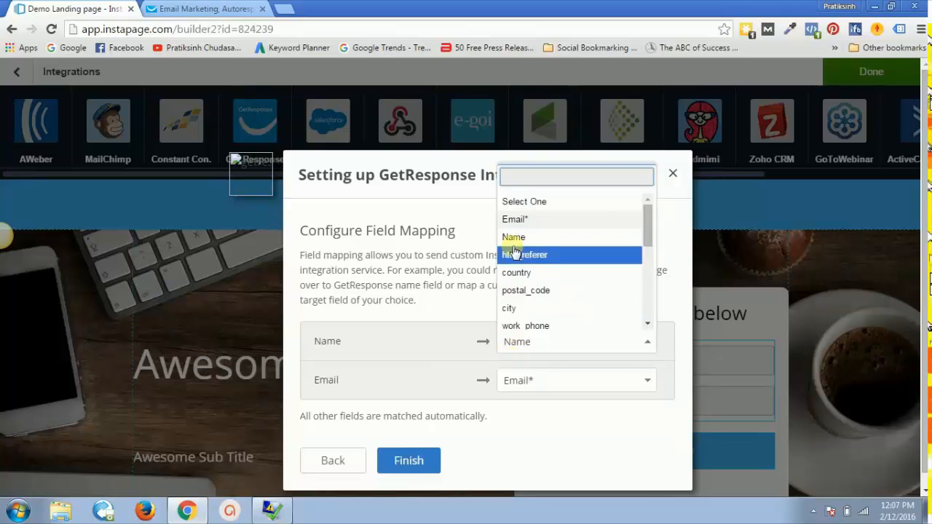
click(415, 352)
click(412, 460)
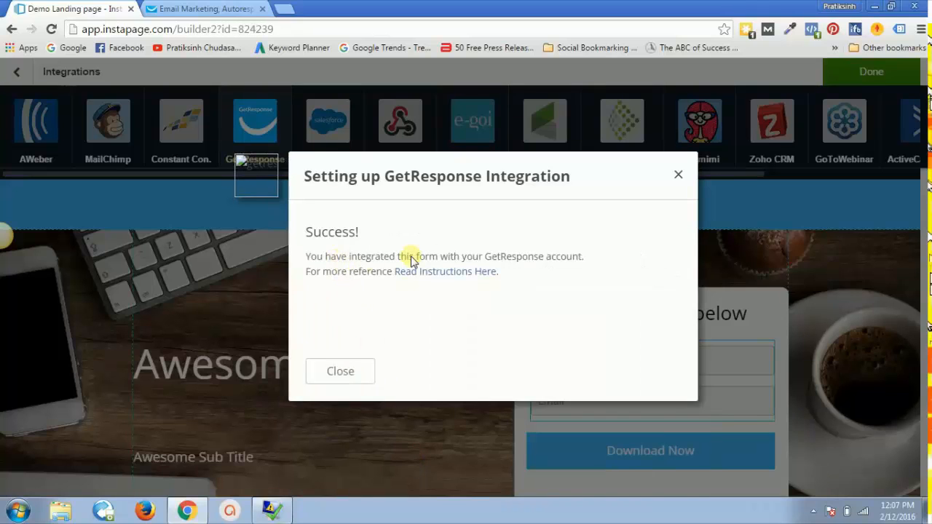
click(344, 376)
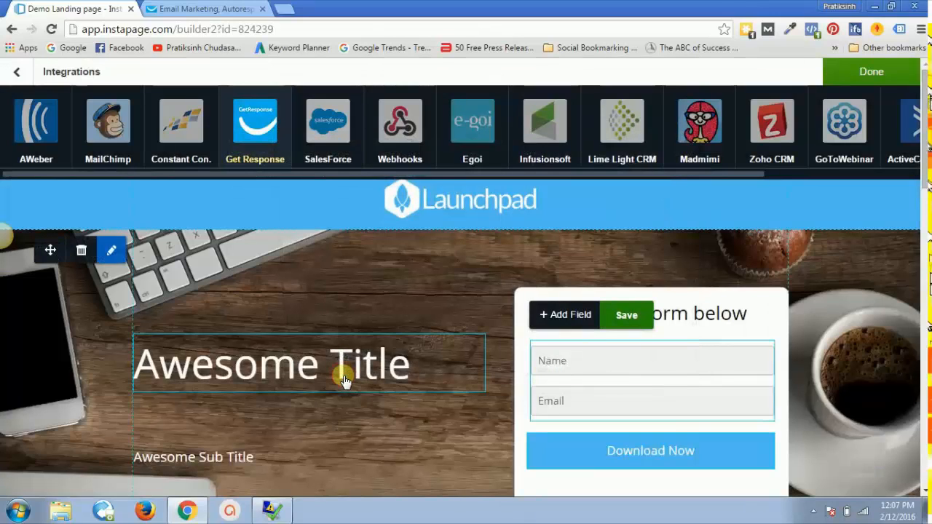
Step: Close the form's Integrations bar with Done and begin publishing the landing page
click(860, 72)
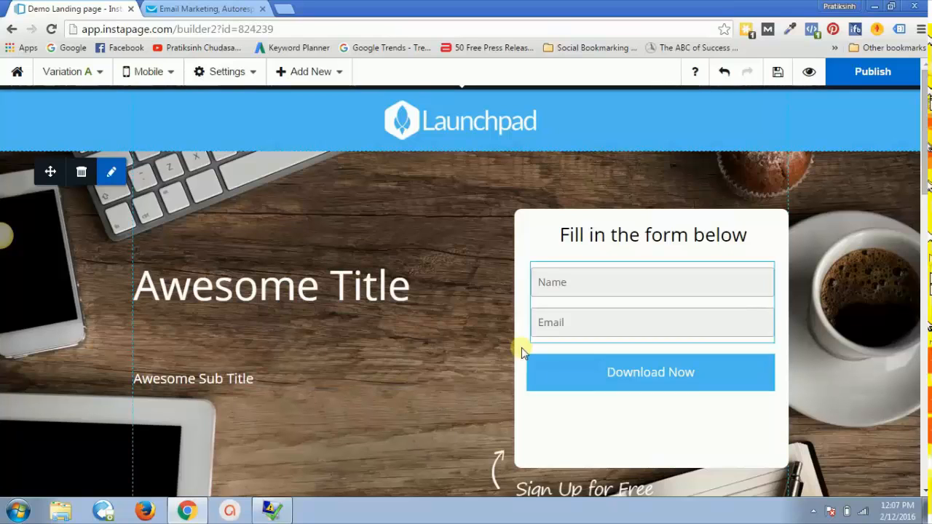
click(872, 74)
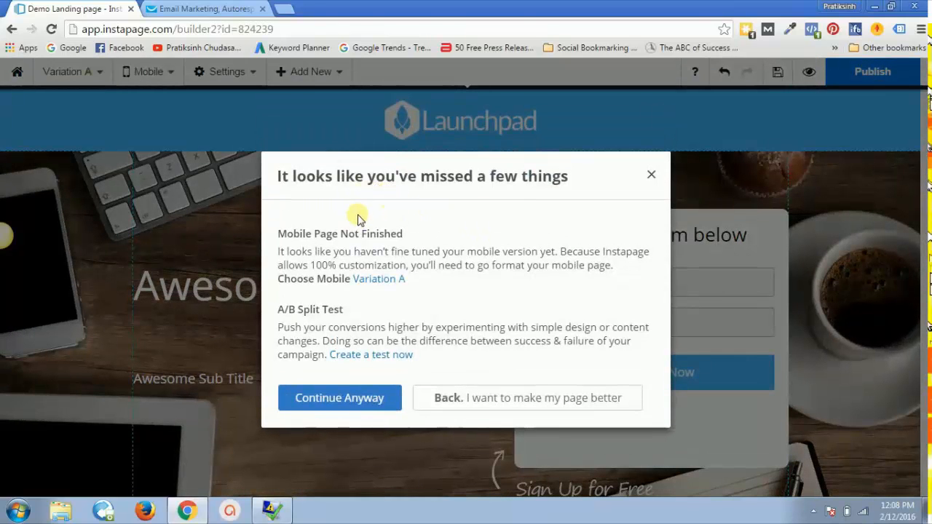
Step: Continue past the mobile and A/B test warning and choose WordPress as the publishing destination
click(332, 403)
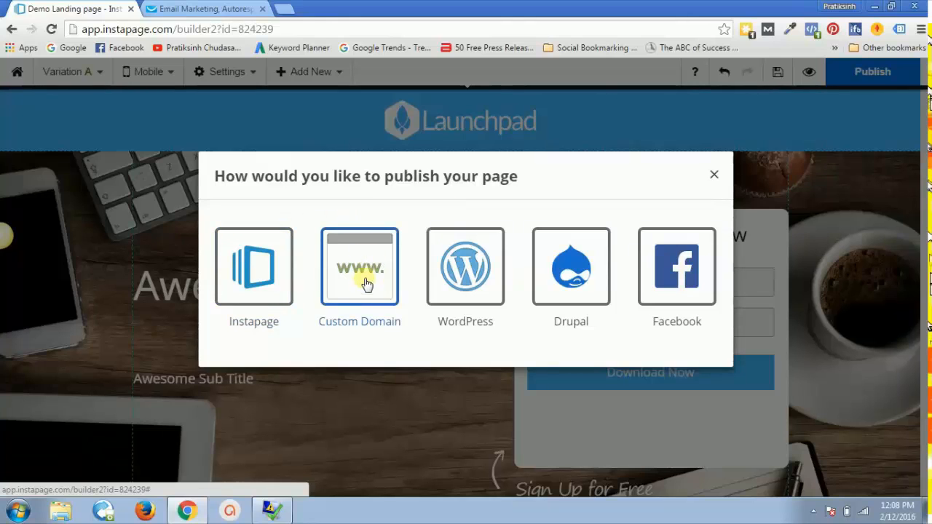
click(460, 290)
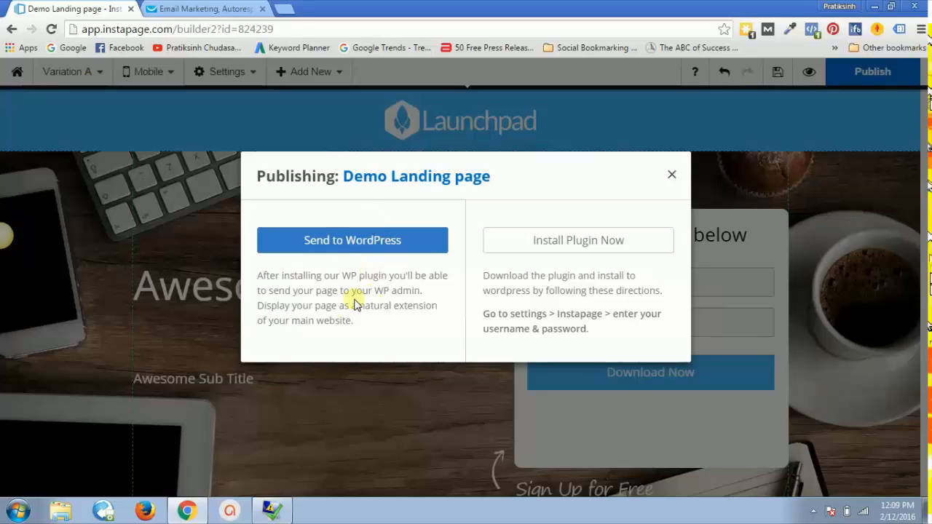
Step: Download the Instapage WordPress plugin version 2.32 zip from wordpress.org through the help article's link
click(577, 250)
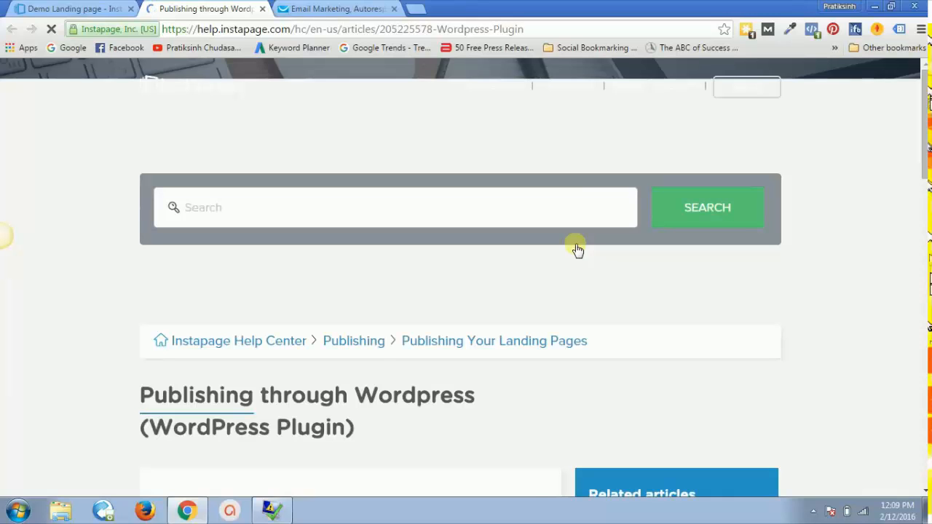
drag(925, 110, 926, 250)
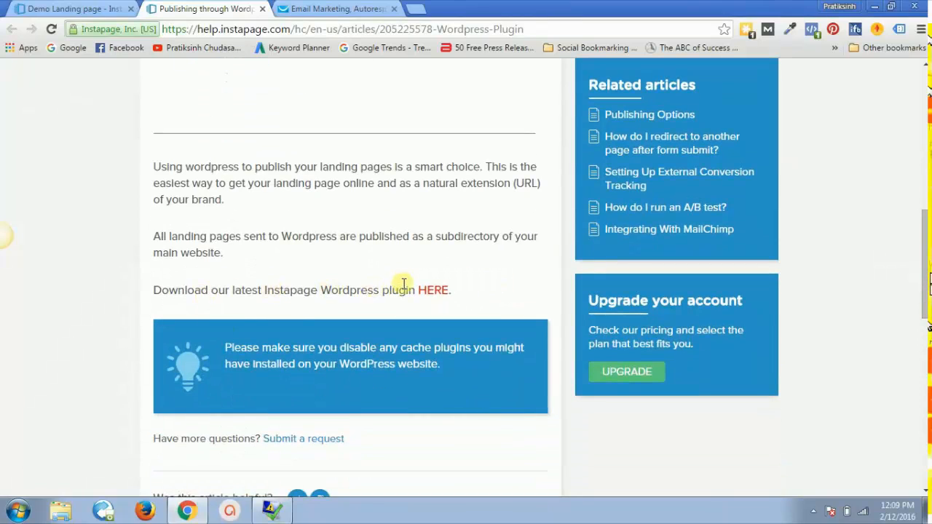
click(434, 292)
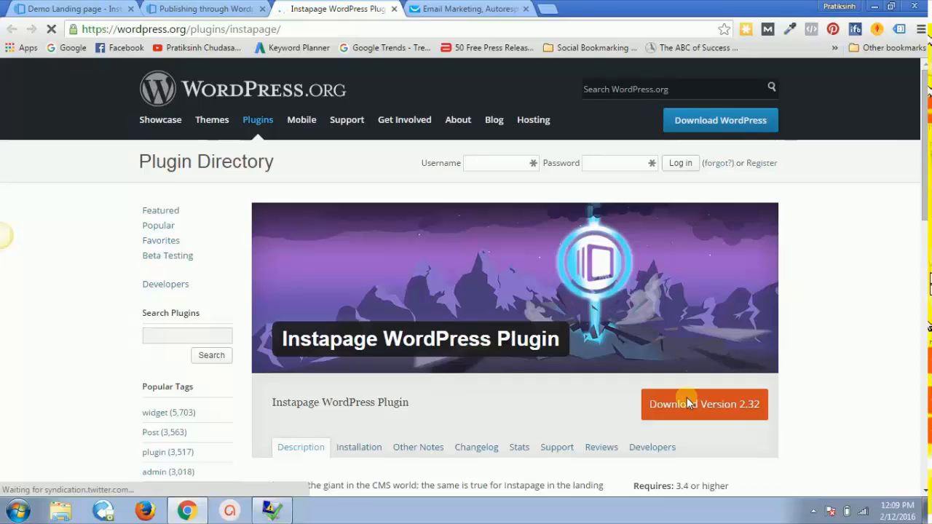
click(687, 406)
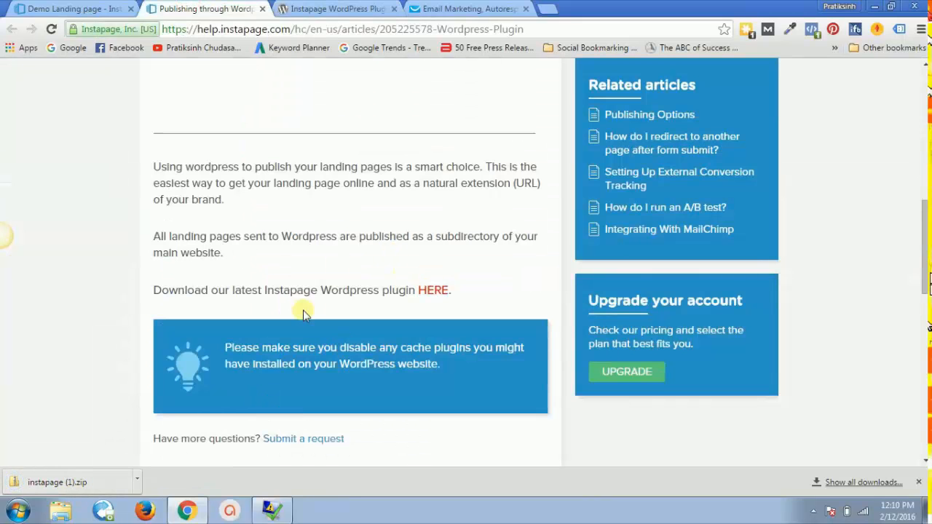
click(73, 8)
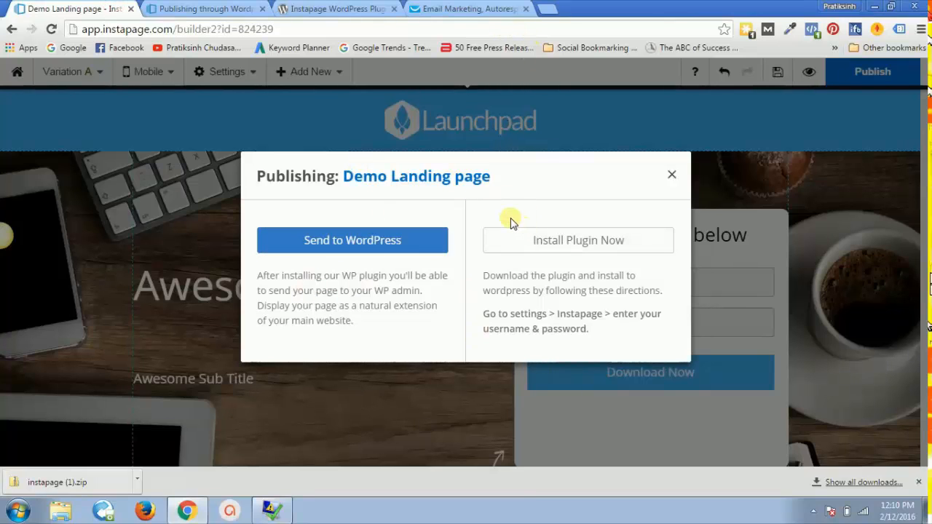
Step: Load the 365 Days Gratitude Challenge site's /wp-admin address in a new tab
click(548, 8)
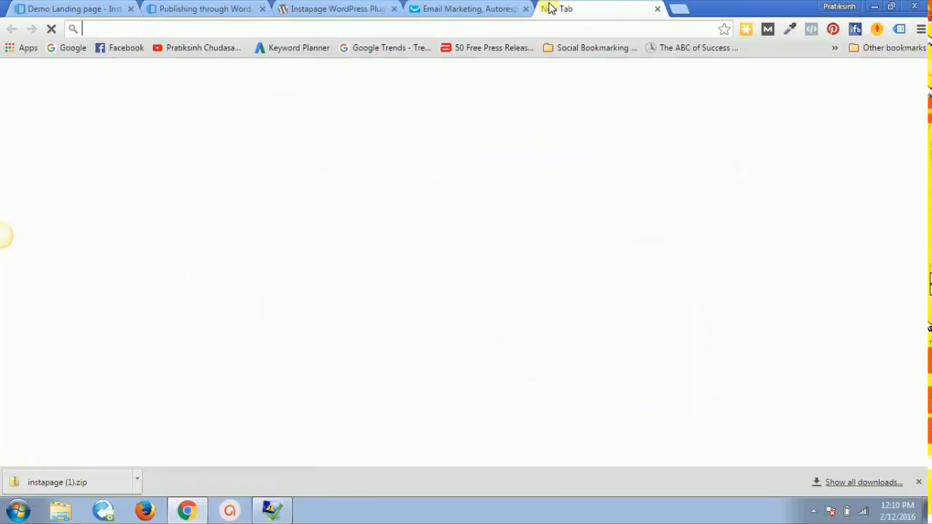
text(365daysgratitudechallenge.com)
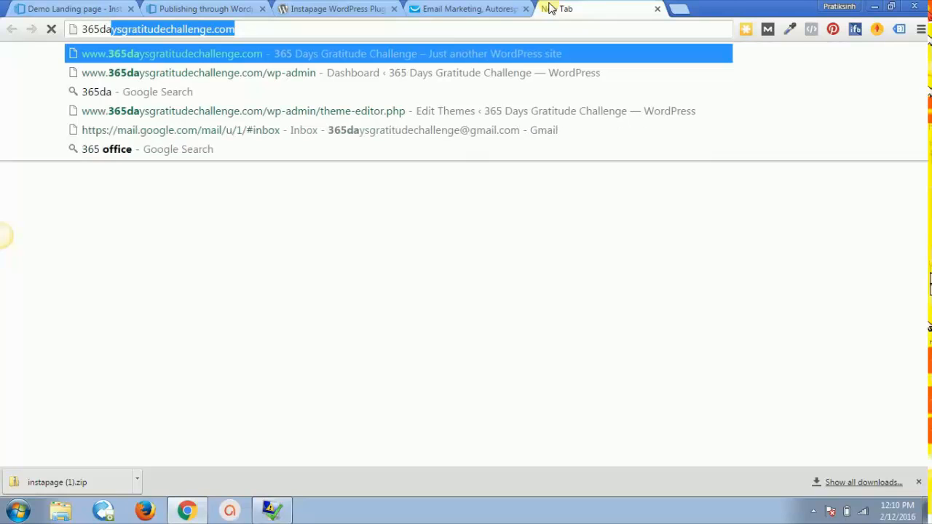
key(Right)
text(/wp-adm)
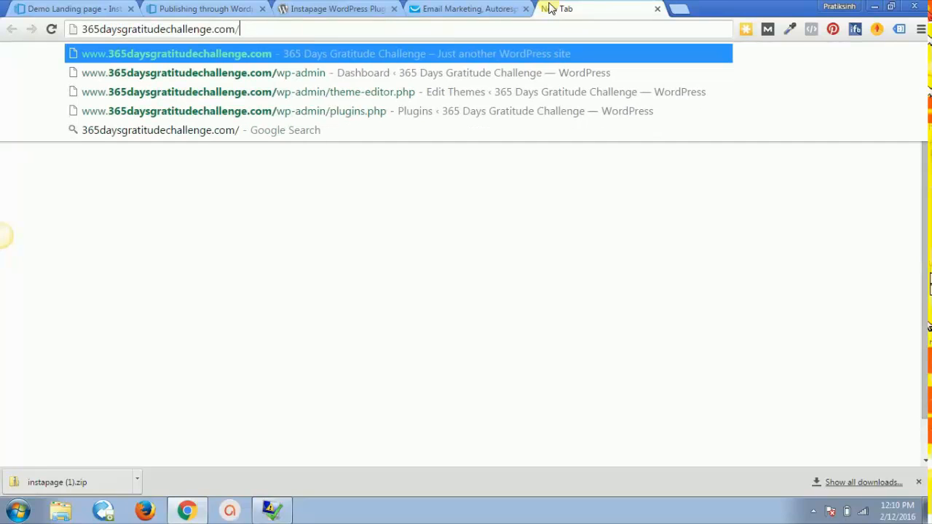
text(in)
key(Return)
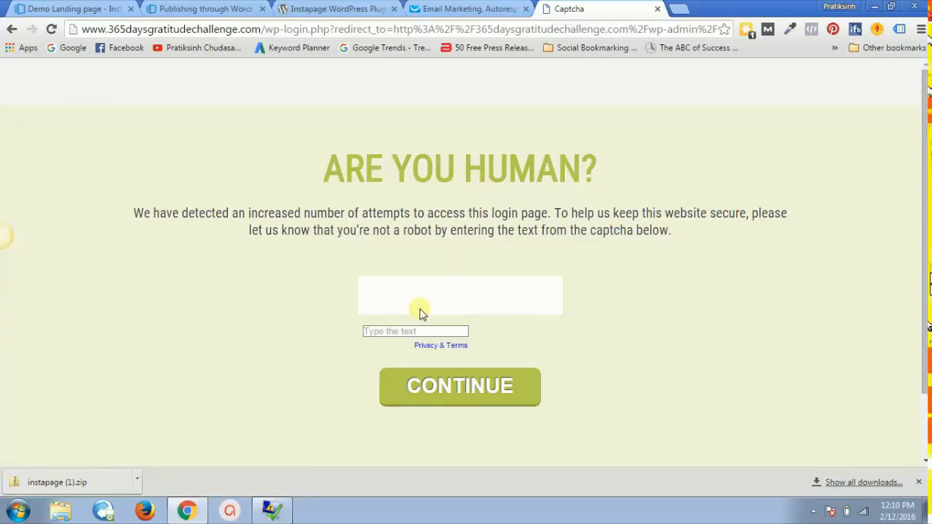
Step: Answer the captcha and log in to the WordPress admin Dashboard
click(411, 333)
text(148)
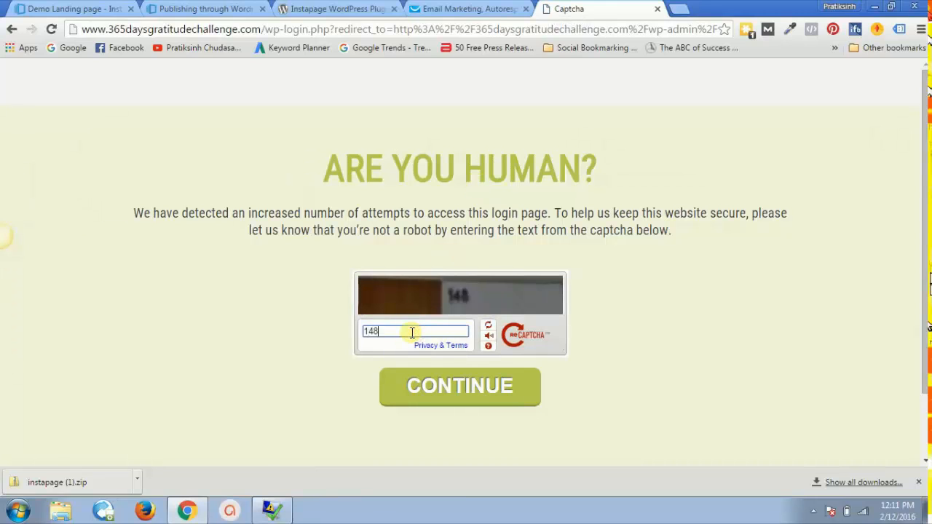
click(430, 385)
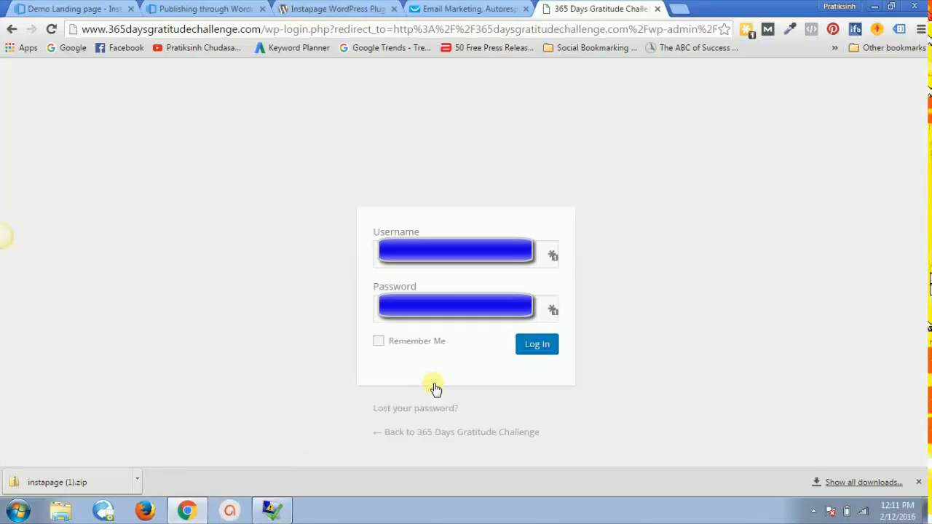
click(540, 348)
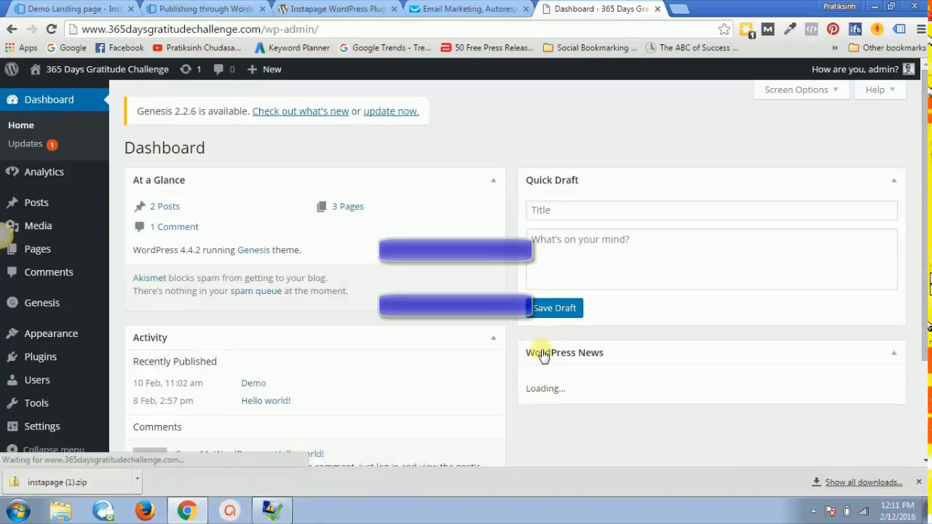
Step: Go to Plugins > Add New > Upload Plugin and browse the computer for the zip
click(918, 482)
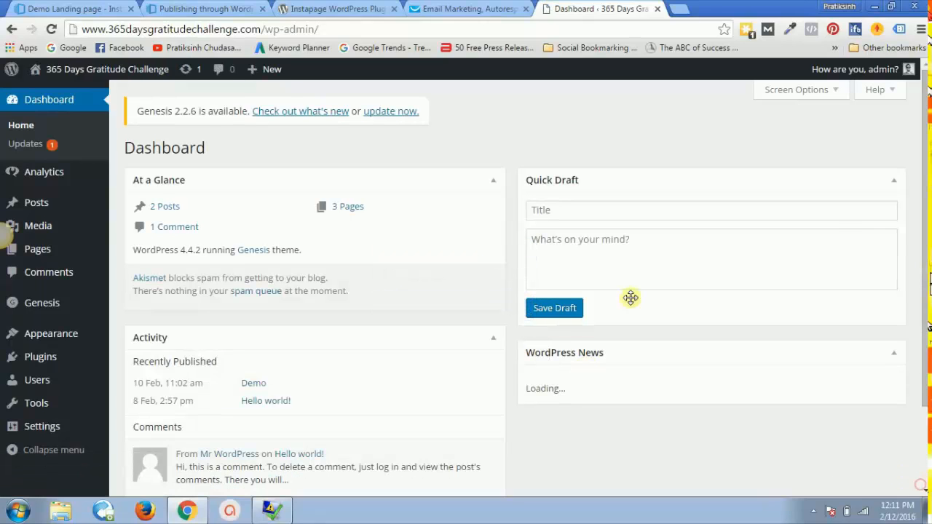
mouse_move(62, 367)
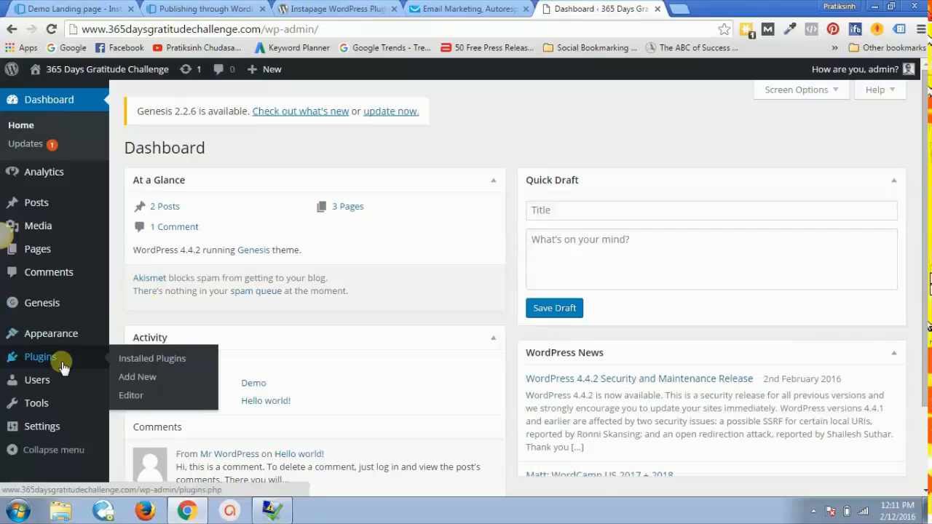
click(139, 377)
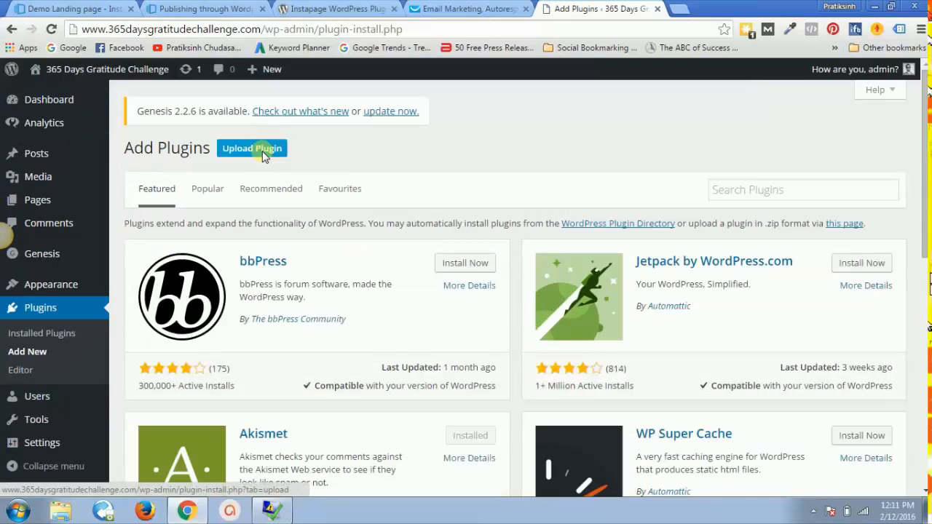
click(251, 151)
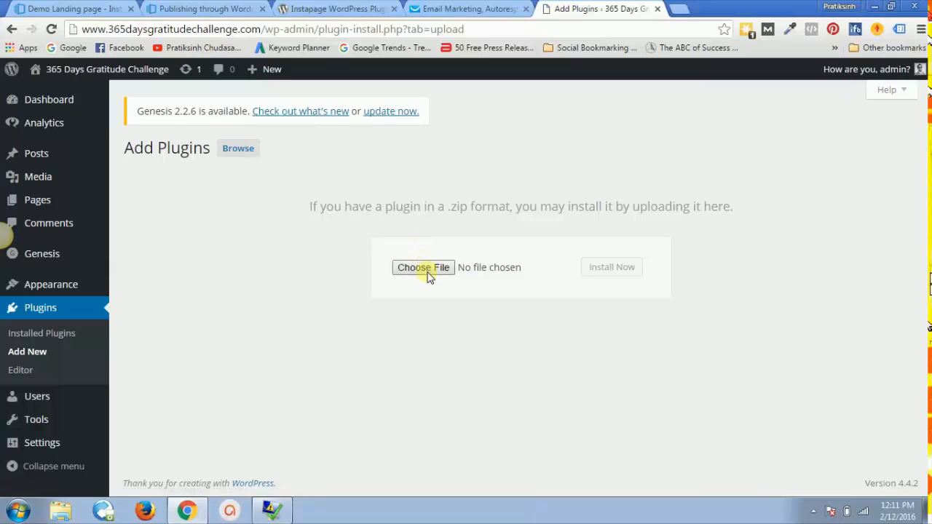
click(426, 269)
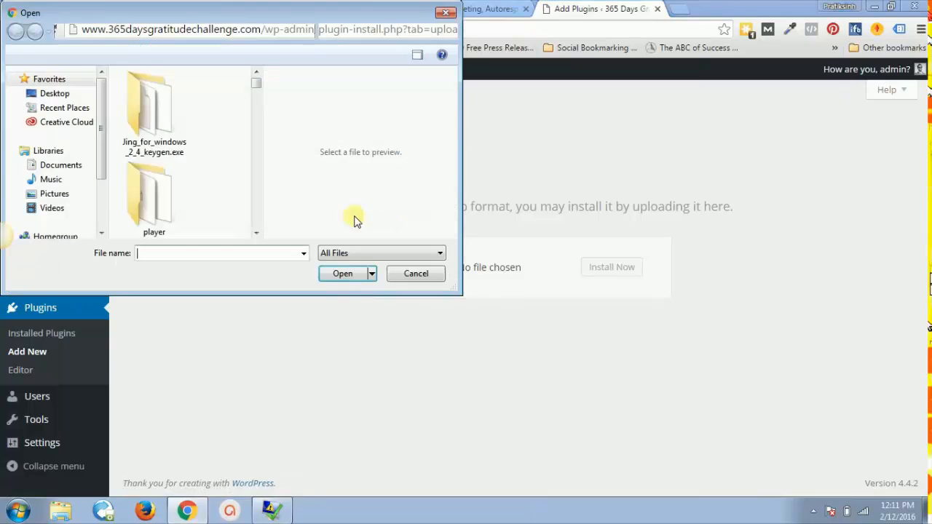
click(76, 96)
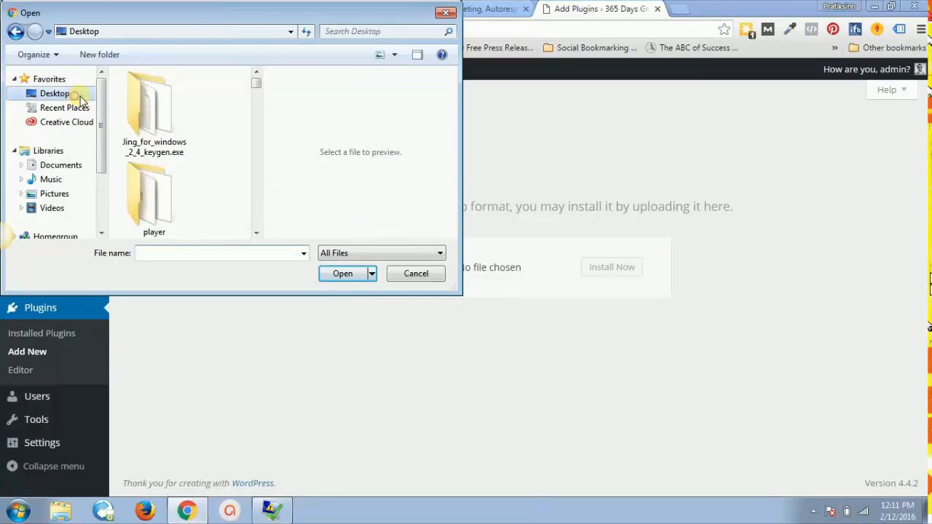
drag(101, 109, 101, 171)
click(77, 187)
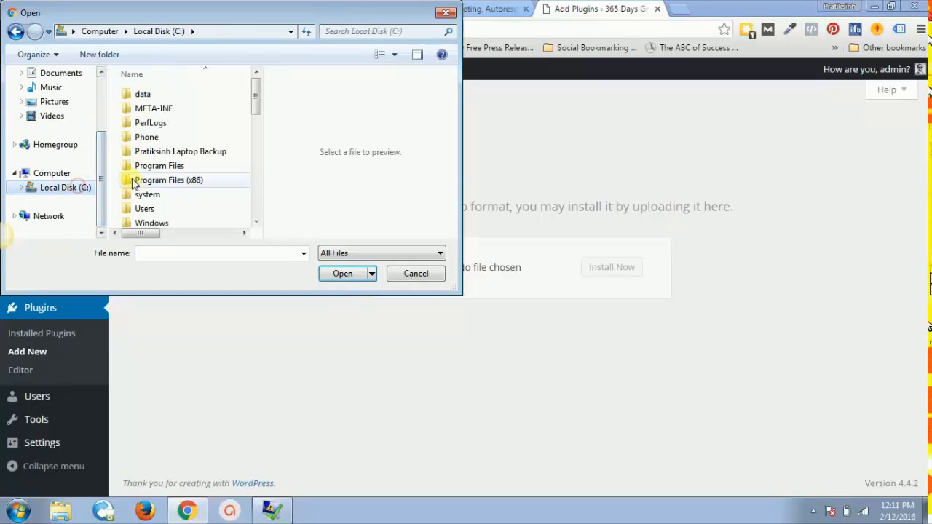
Step: Pick instapage (1).zip from the WordPress Plugins folder, install it and activate it
double_click(150, 152)
double_click(150, 94)
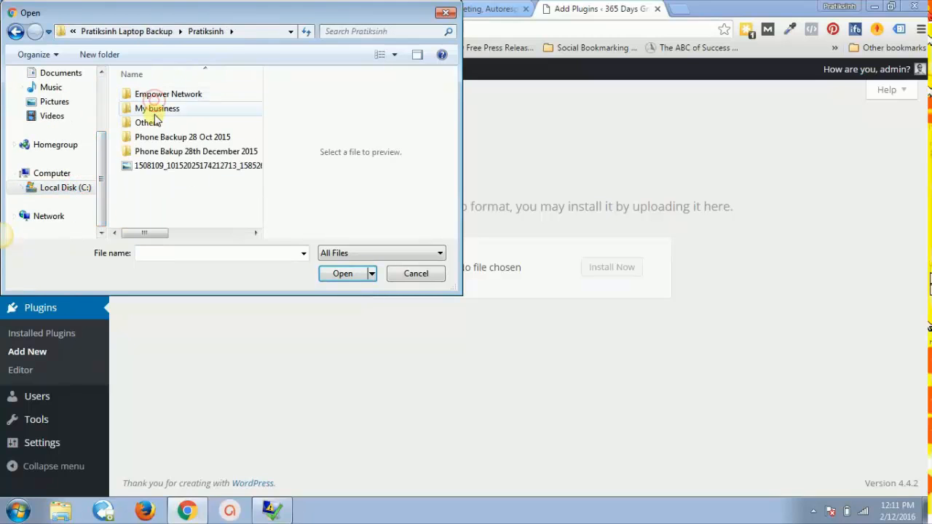
double_click(156, 109)
click(155, 152)
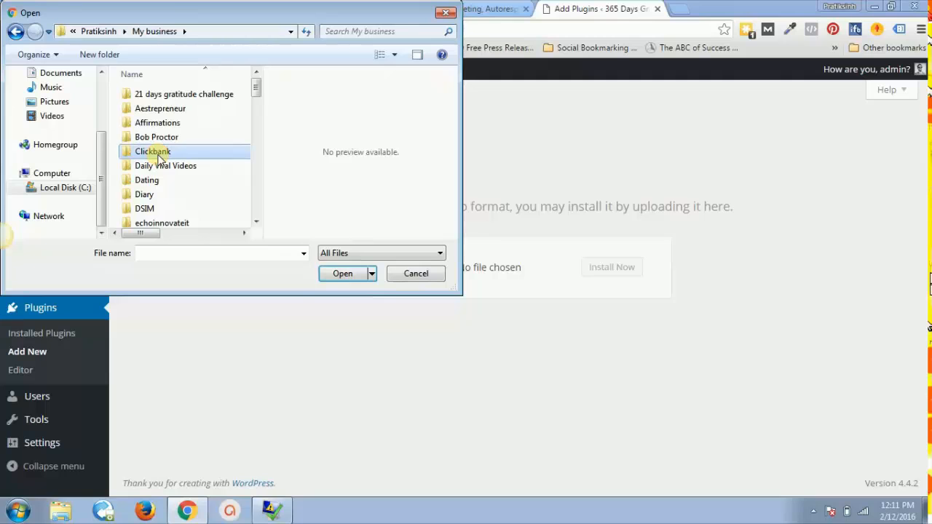
key(w)
key(Return)
key(t)
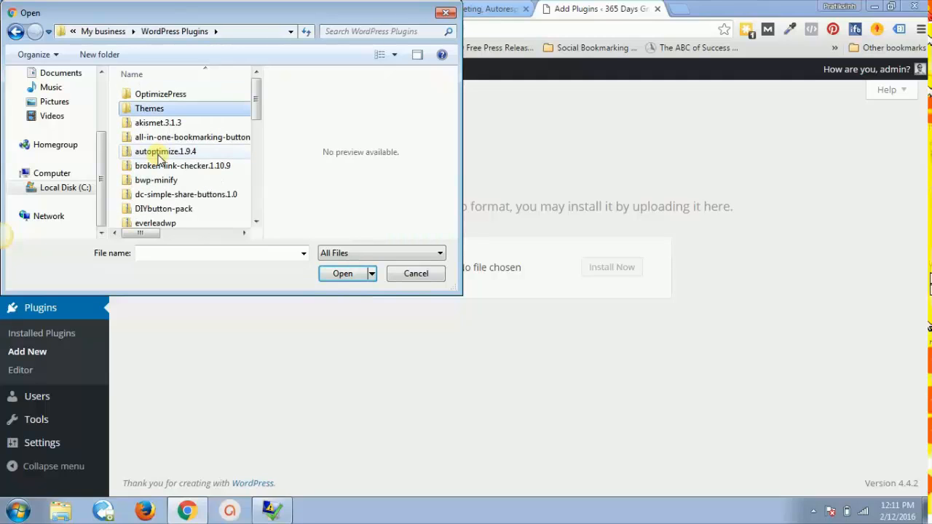
key(i)
key(i)
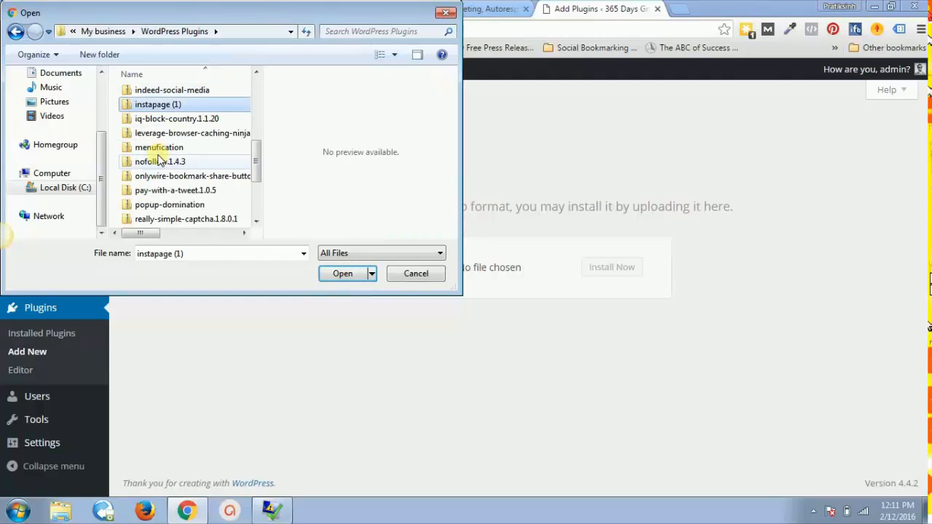
key(Return)
click(623, 267)
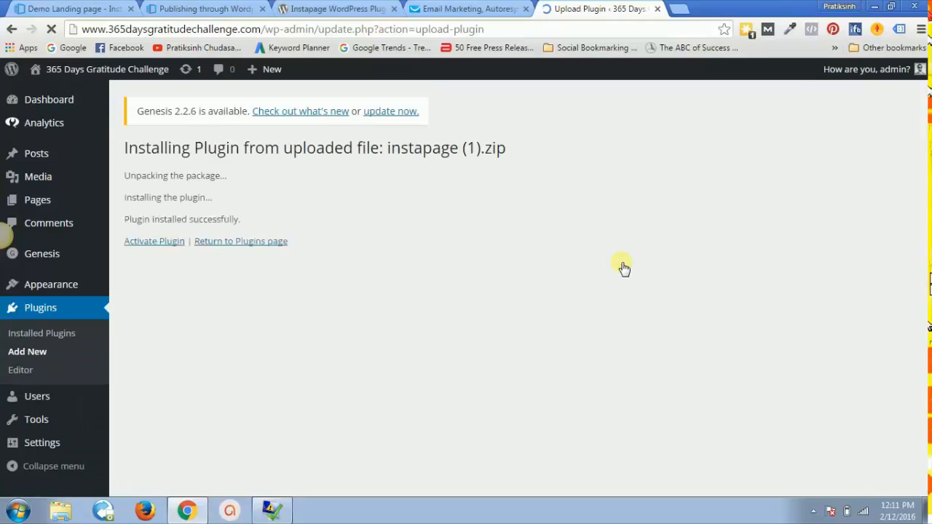
click(166, 246)
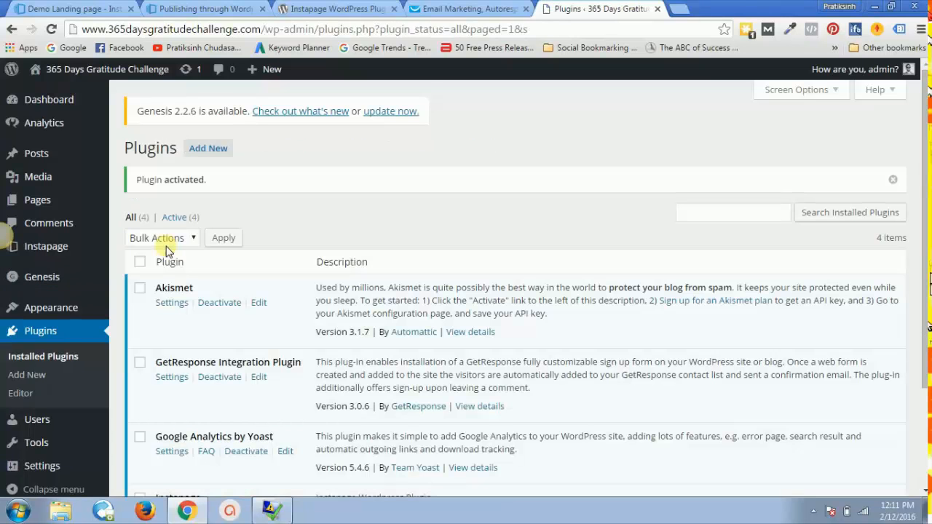
Step: Open the Instapage plugin's login page via Settings > Instapage in the WordPress sidebar
click(198, 8)
click(82, 9)
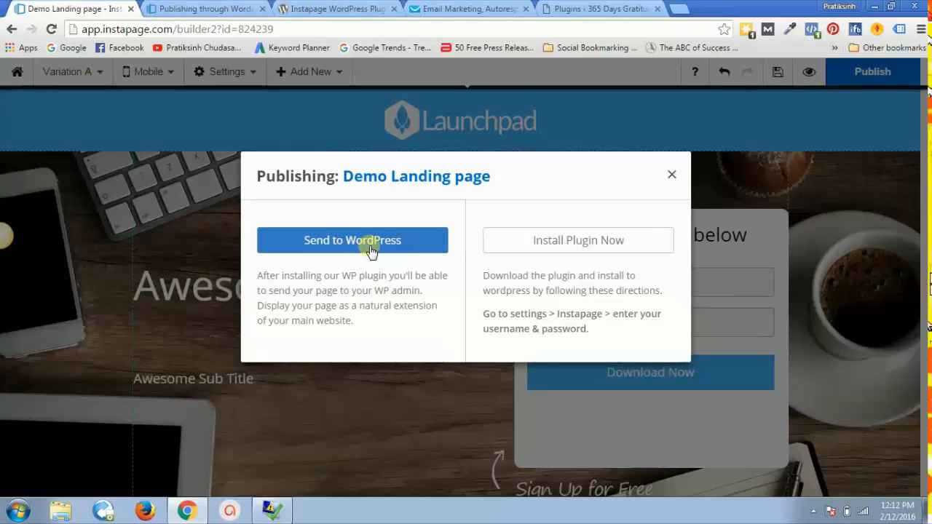
click(561, 9)
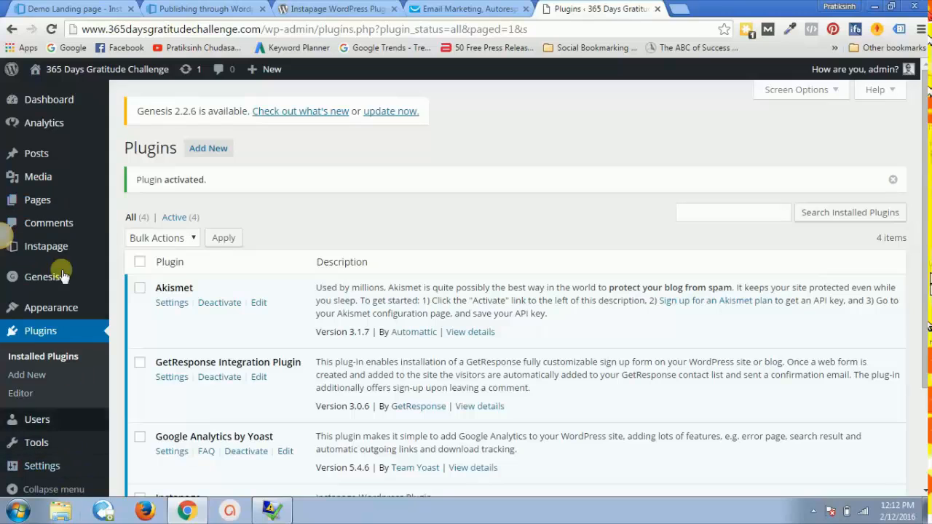
mouse_move(54, 241)
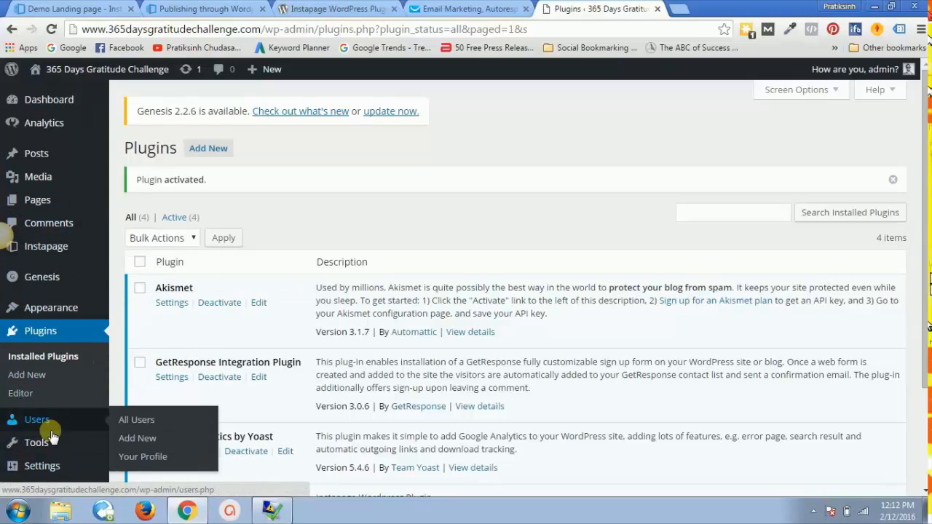
mouse_move(51, 472)
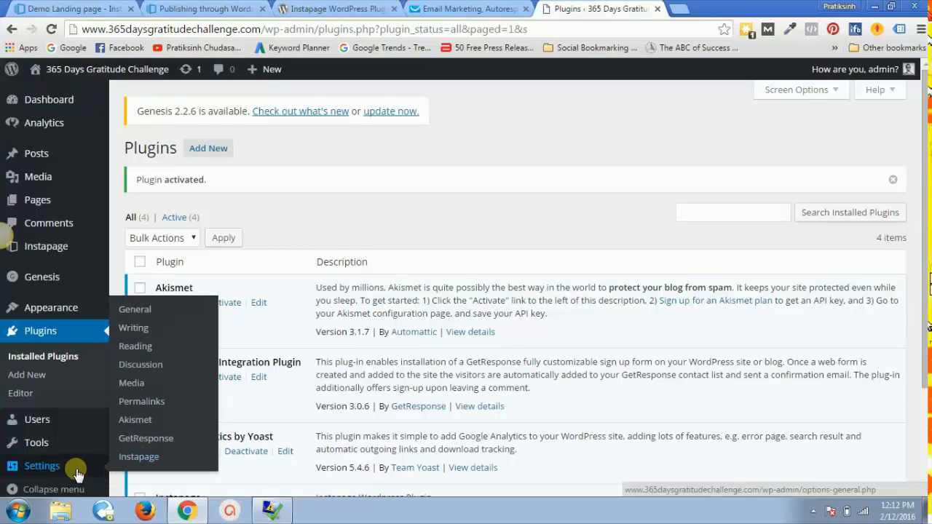
click(127, 457)
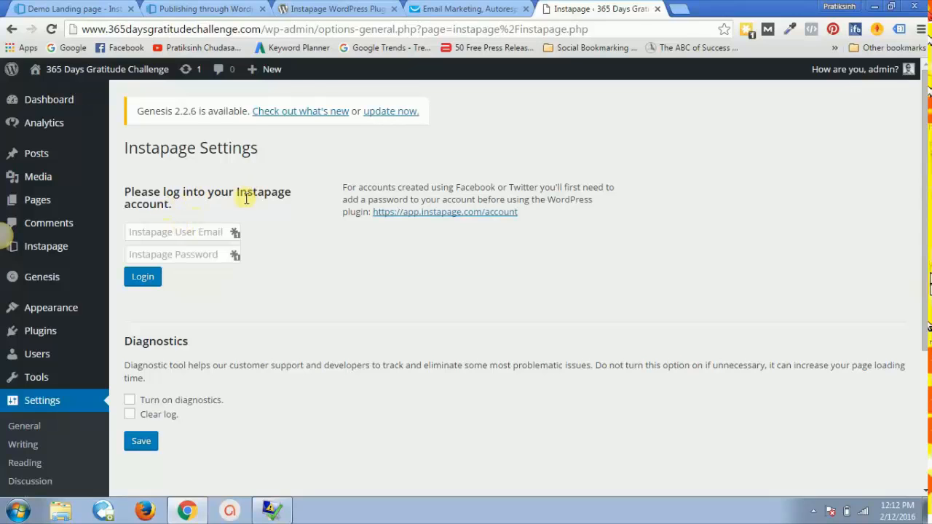
Step: Log the plugin into the Instapage account with its e-mail and password, dismissing the LastPass prompt
click(190, 230)
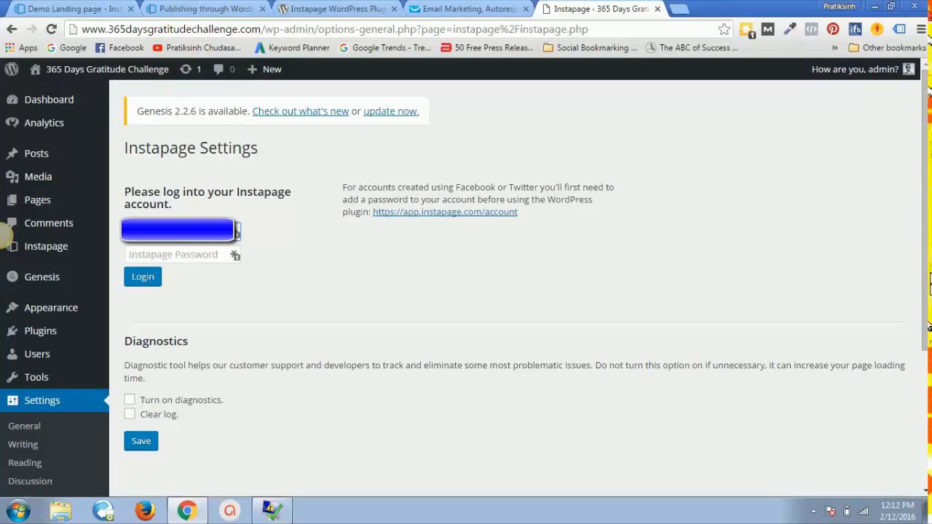
key(Tab)
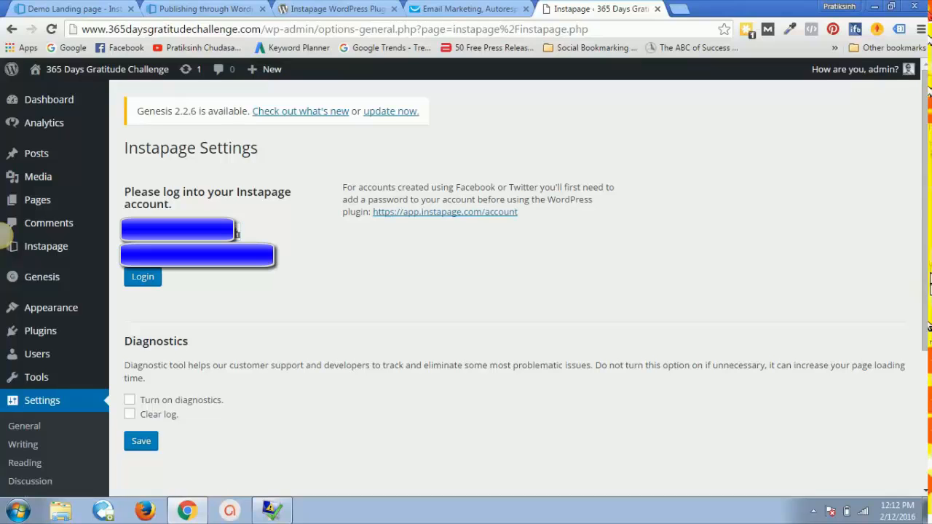
click(151, 277)
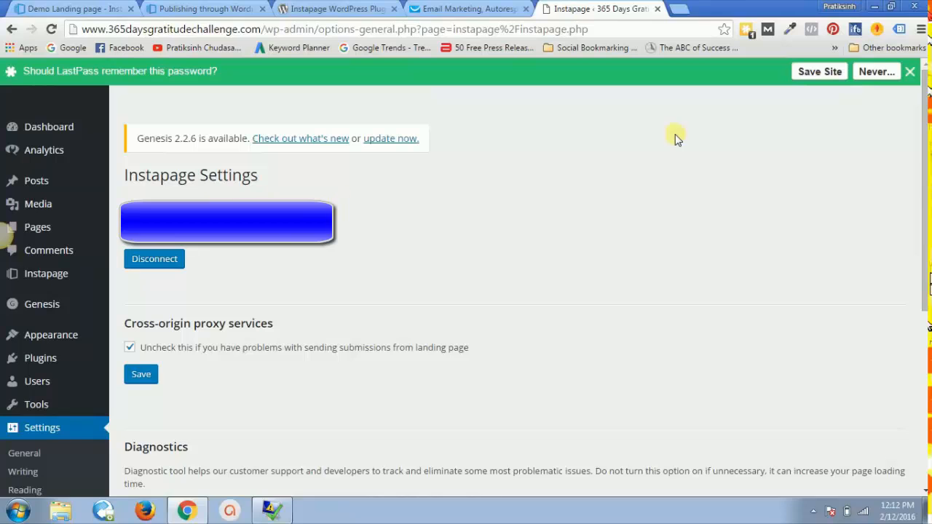
click(910, 70)
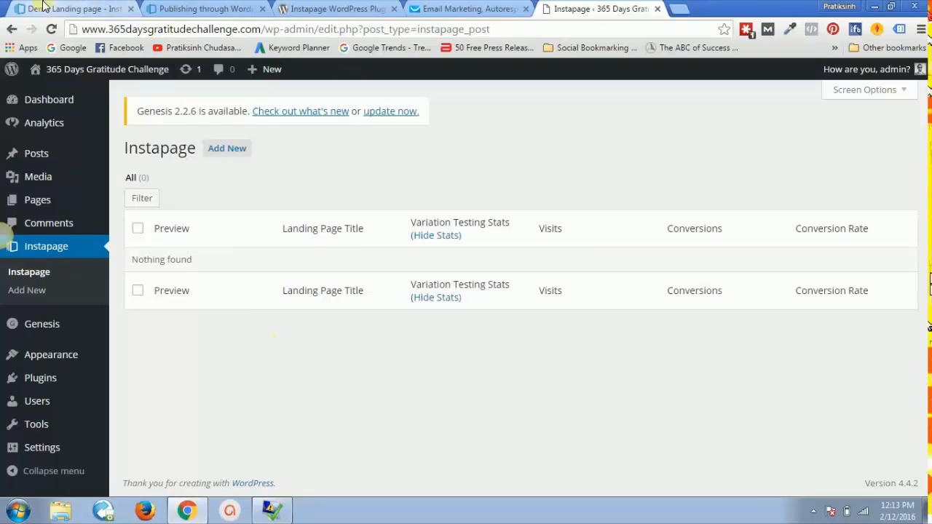
Step: Send Demo Landing page to WordPress from the Instapage builder and close the confirmation
click(72, 9)
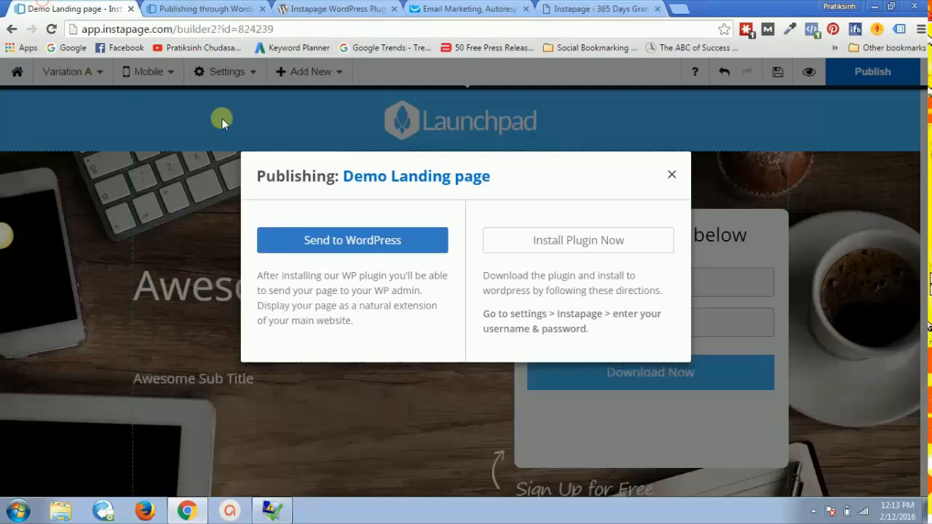
click(338, 242)
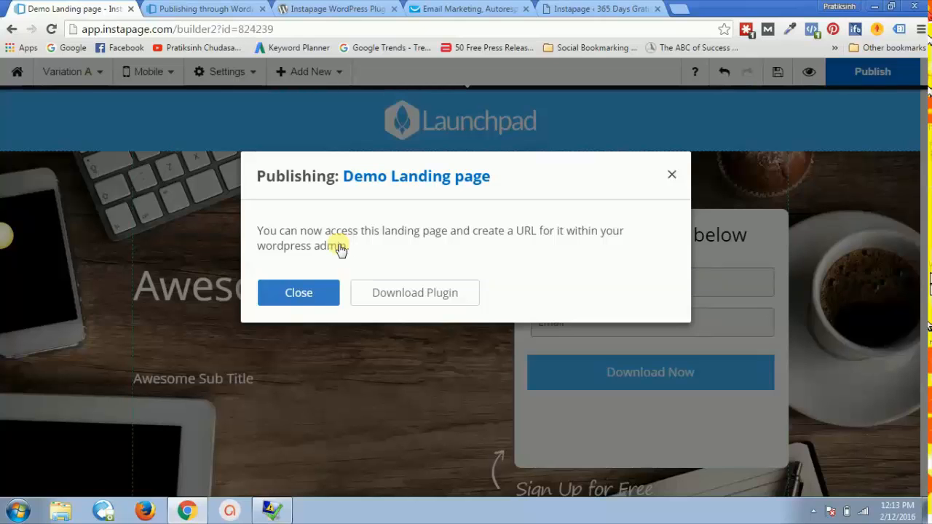
click(299, 291)
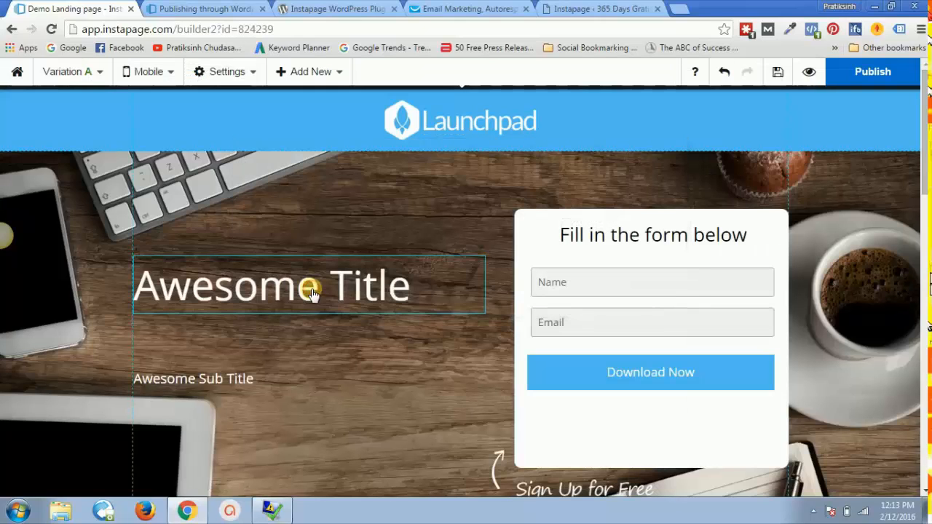
click(555, 6)
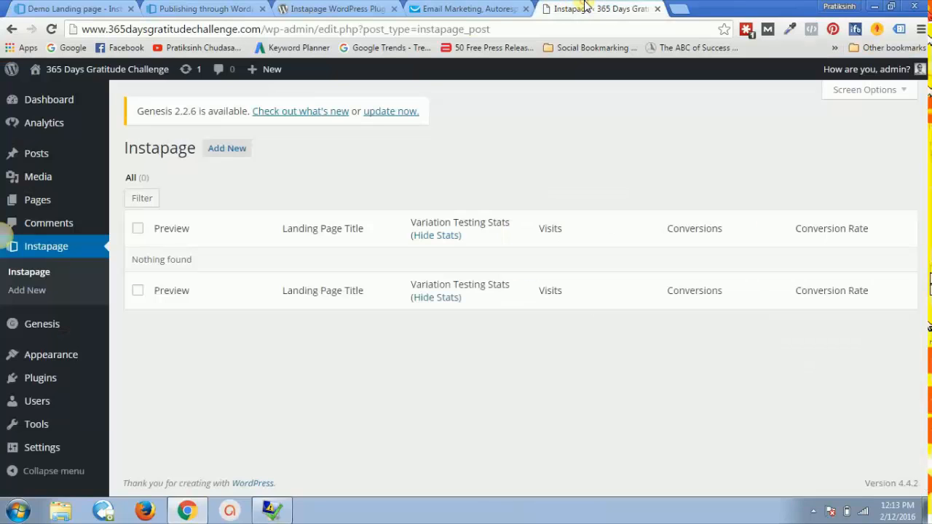
Step: Add an Instapage page showing Demo Landing page as a Normal Page at demo-landing-page and publish it
click(55, 30)
click(230, 156)
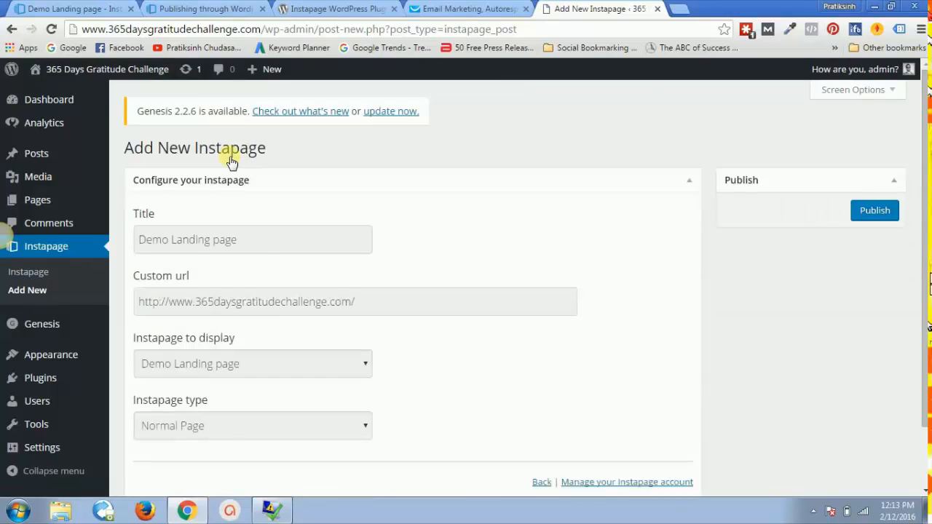
click(247, 246)
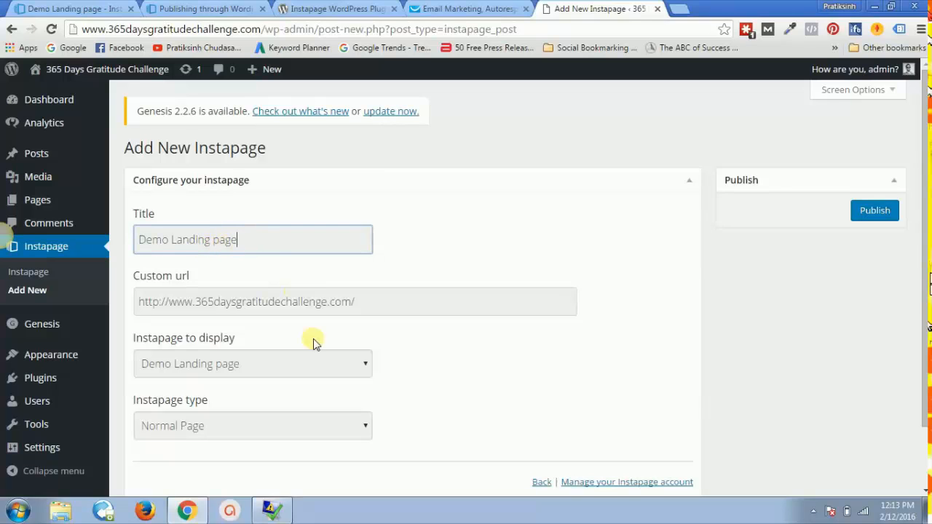
click(280, 369)
click(280, 369)
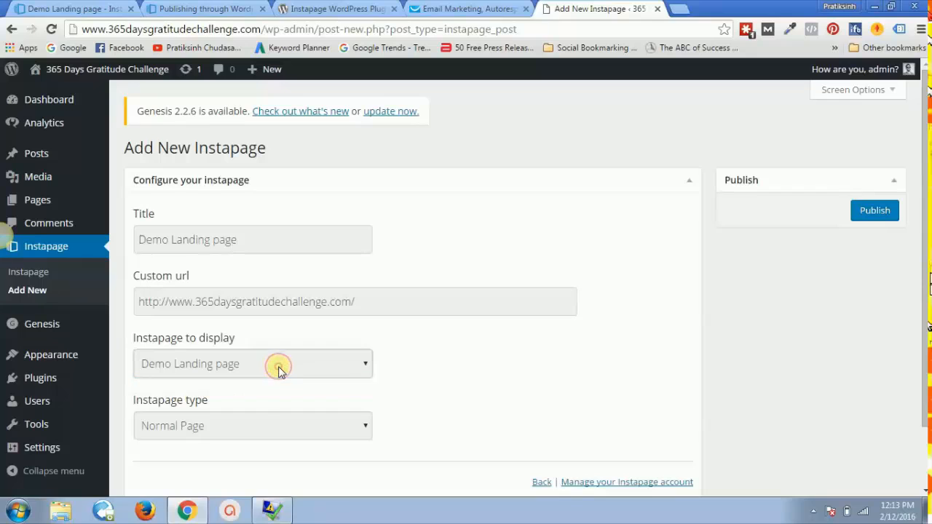
click(260, 427)
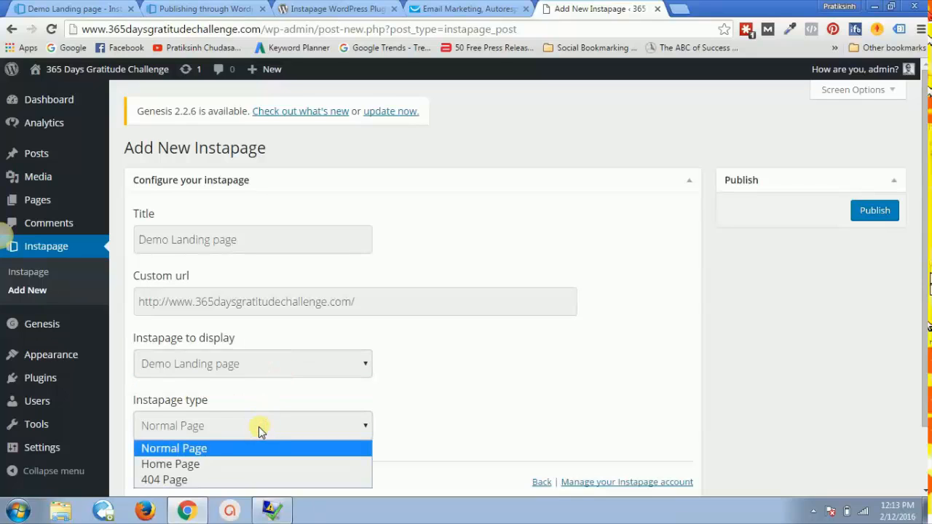
click(258, 426)
click(368, 303)
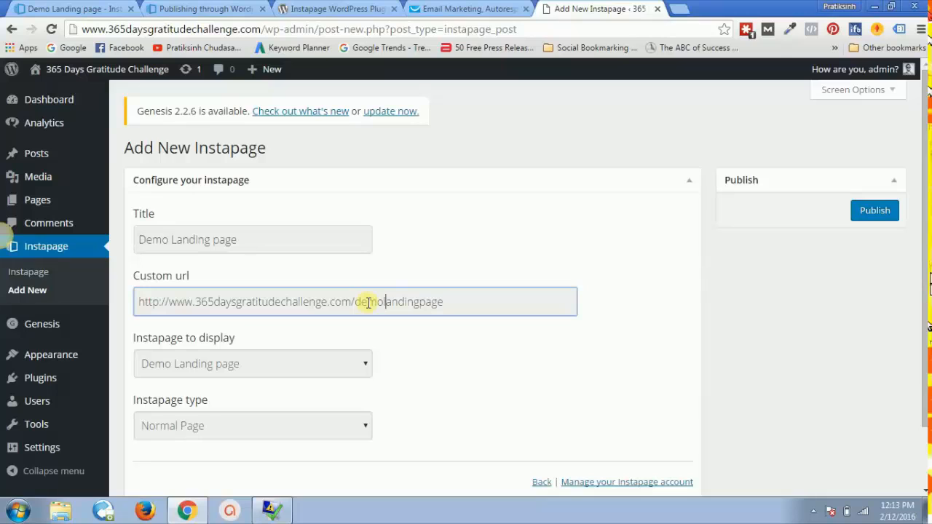
text(-)
text(-)
click(561, 255)
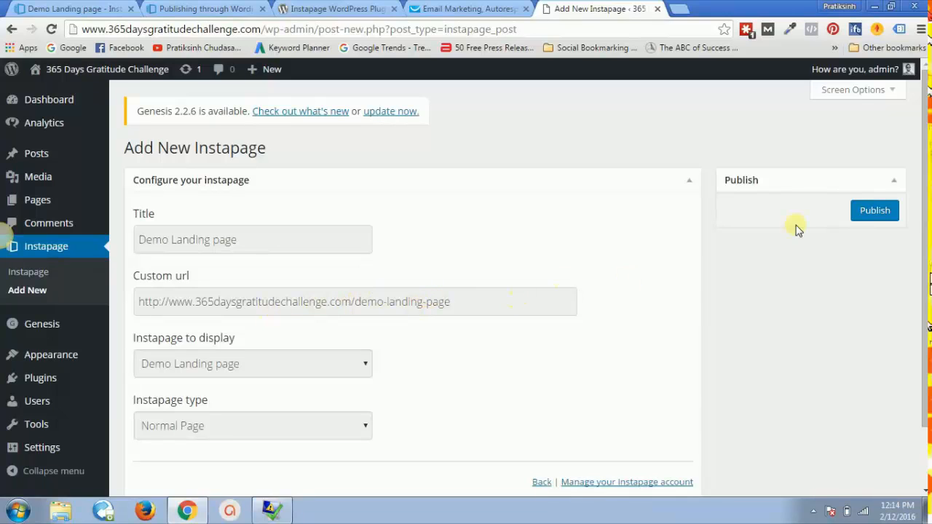
click(880, 212)
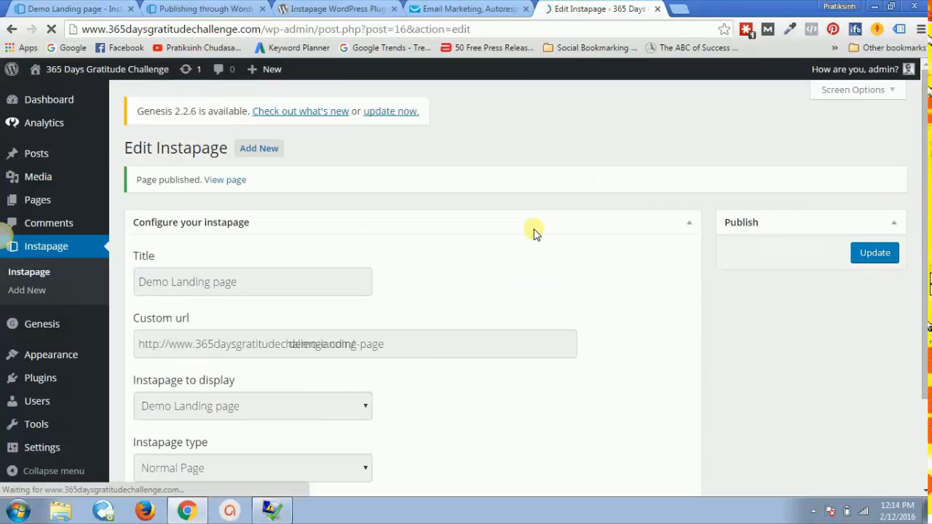
Step: Load 365daysgratitudechallenge.com/demo-landing-page in a new tab and scroll through the live page
click(675, 9)
text(365daysgratitudechallenge.com)
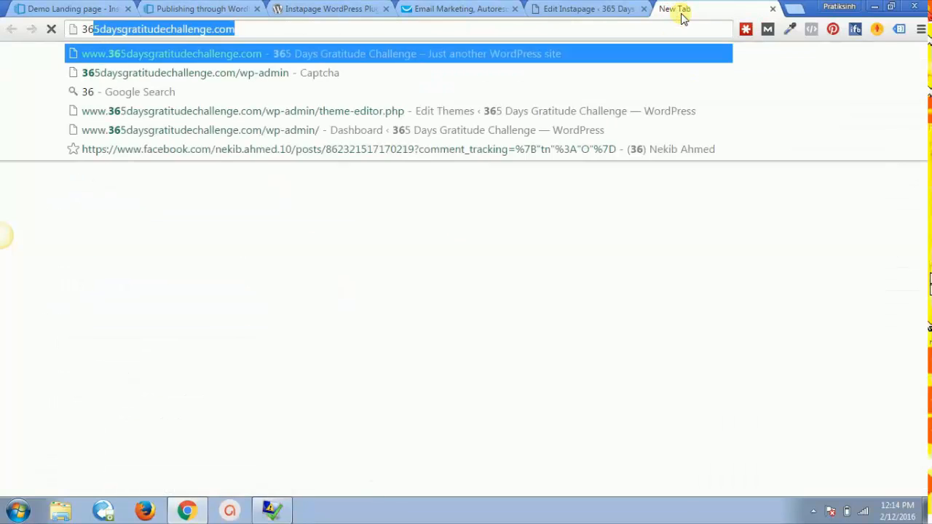
key(End)
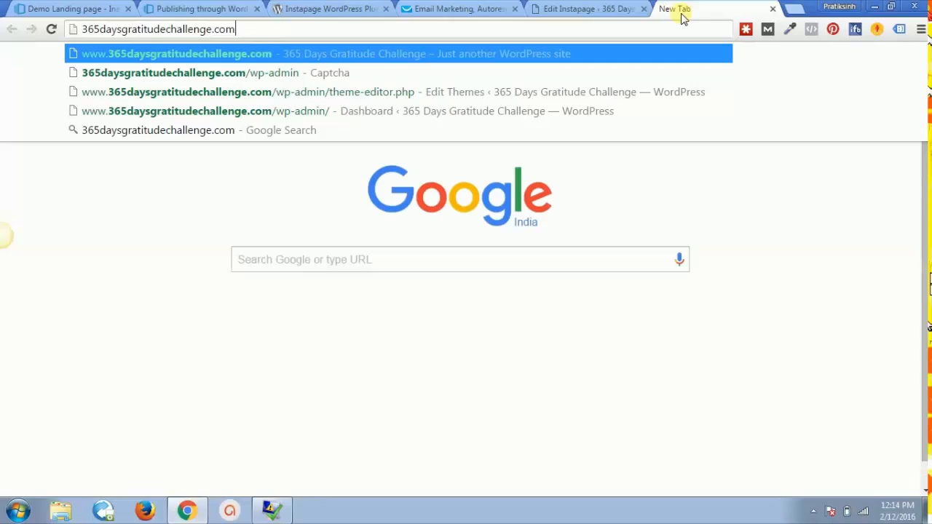
text(/demo-landing-pa)
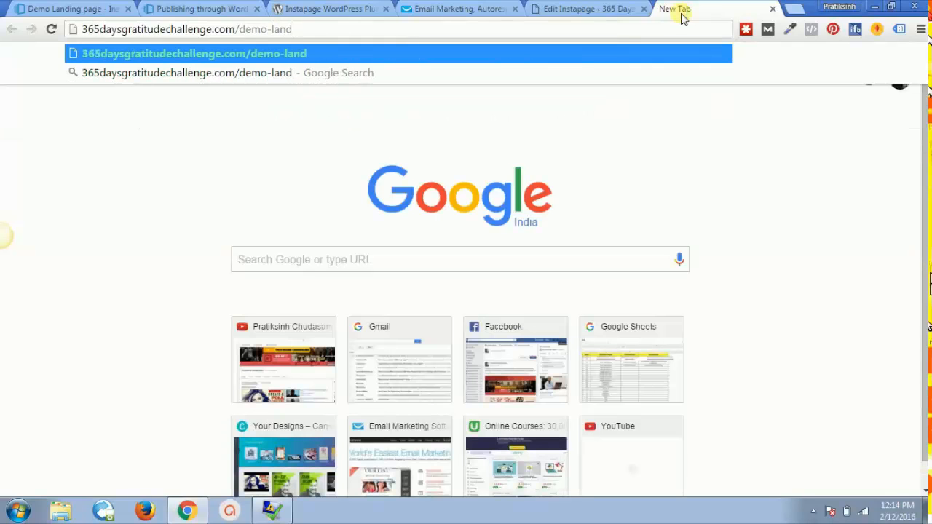
text(ge)
key(Return)
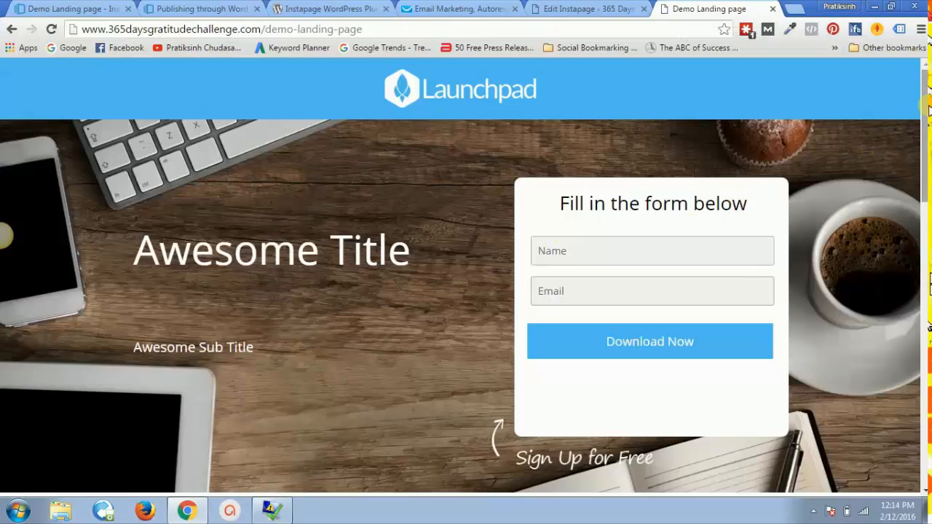
drag(926, 109, 927, 437)
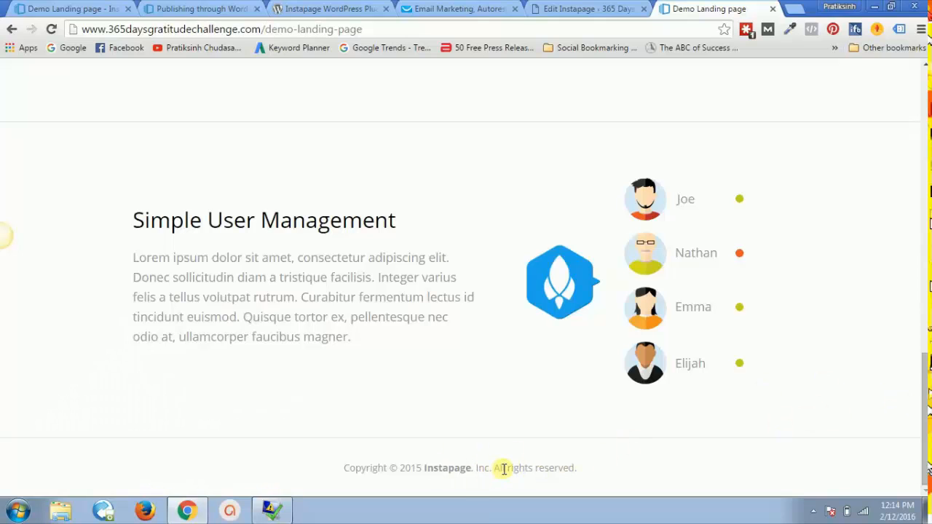
drag(926, 434, 926, 94)
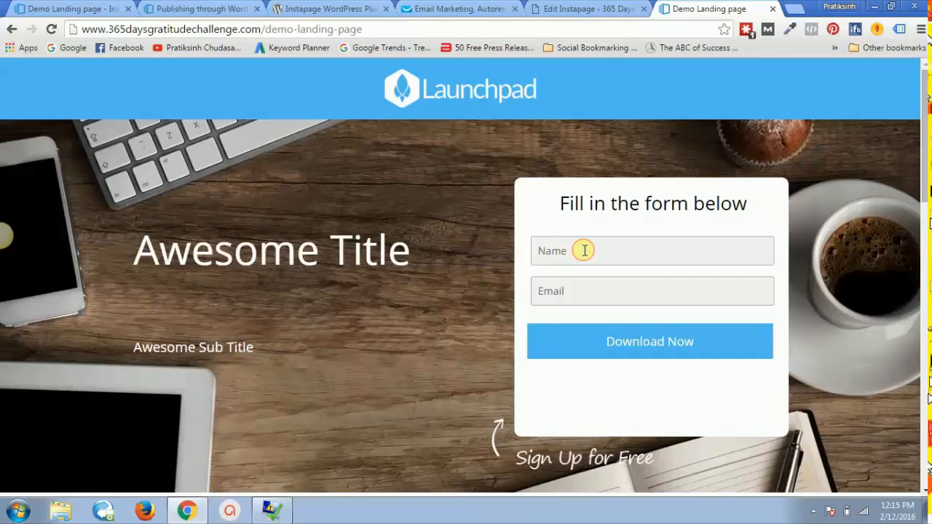
Step: Fill the live form with a test name and e-mail address and submit Download Now
text(Pratiksinh)
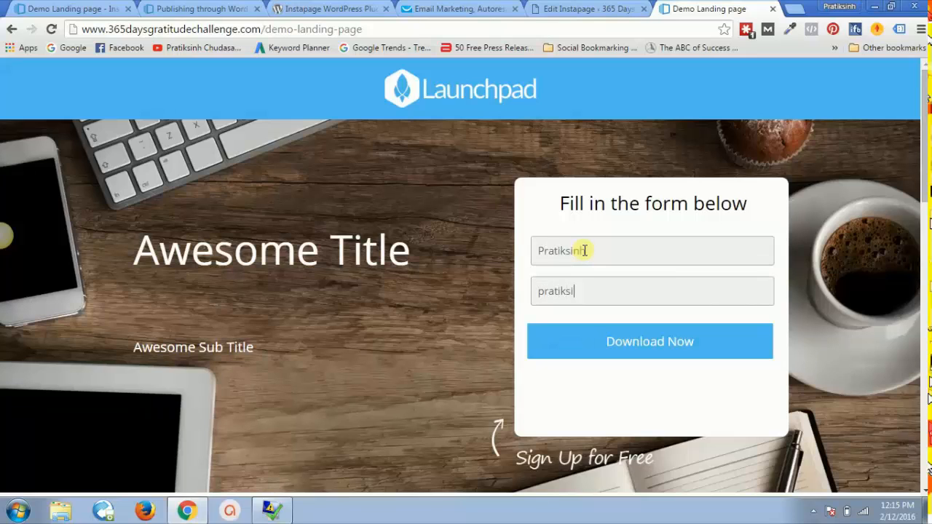
key(BackSpace)
text(test@gmail.com)
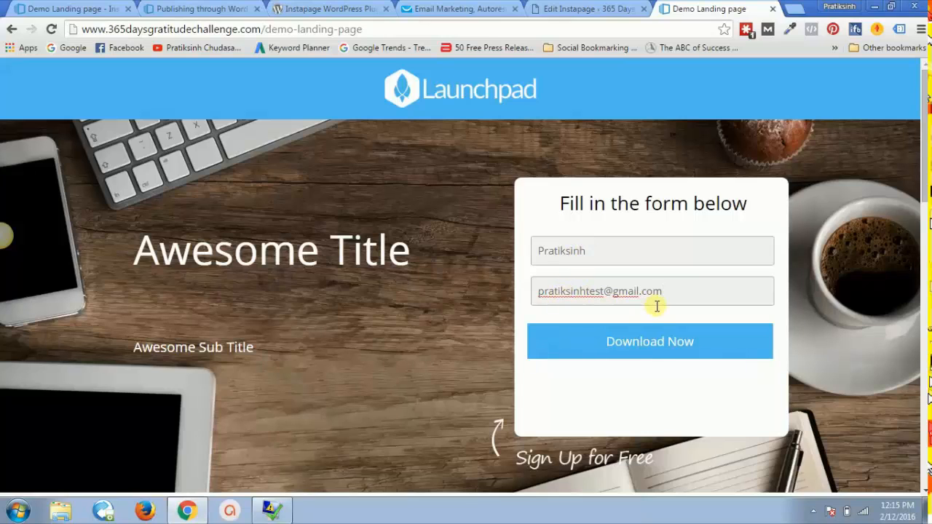
click(642, 344)
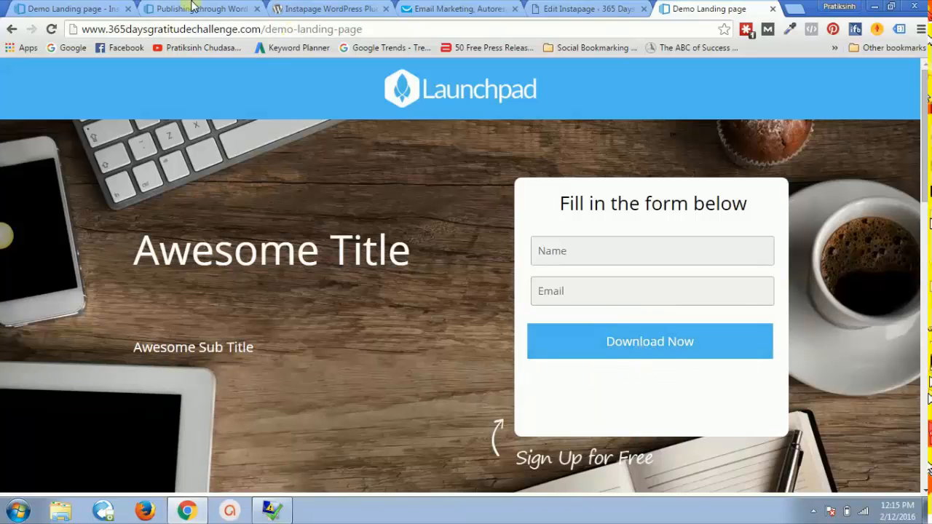
Step: Select the sign-up form in the Instapage builder, then check GetResponse's demoinstapage contact list
click(69, 9)
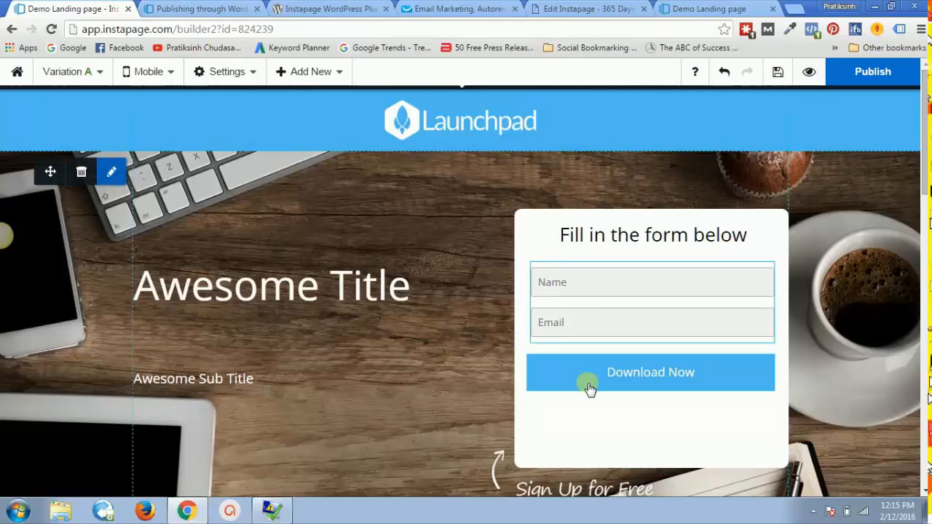
click(563, 373)
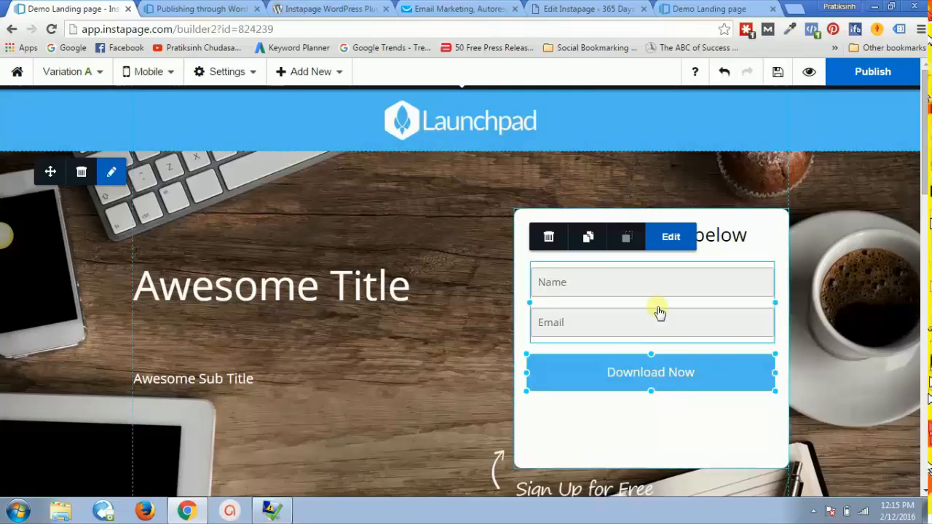
click(459, 9)
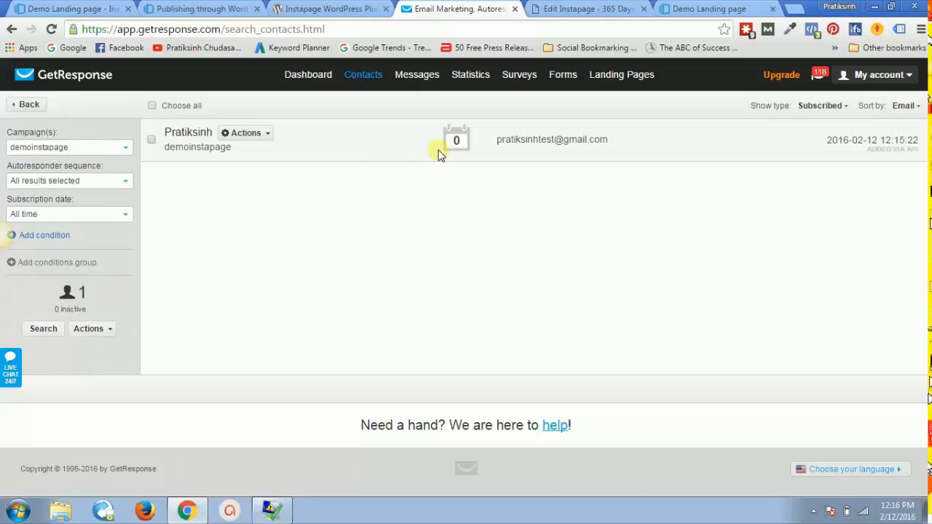
Step: Switch back to the Launchpad page in the Instapage builder after checking the new GetResponse contact
click(113, 8)
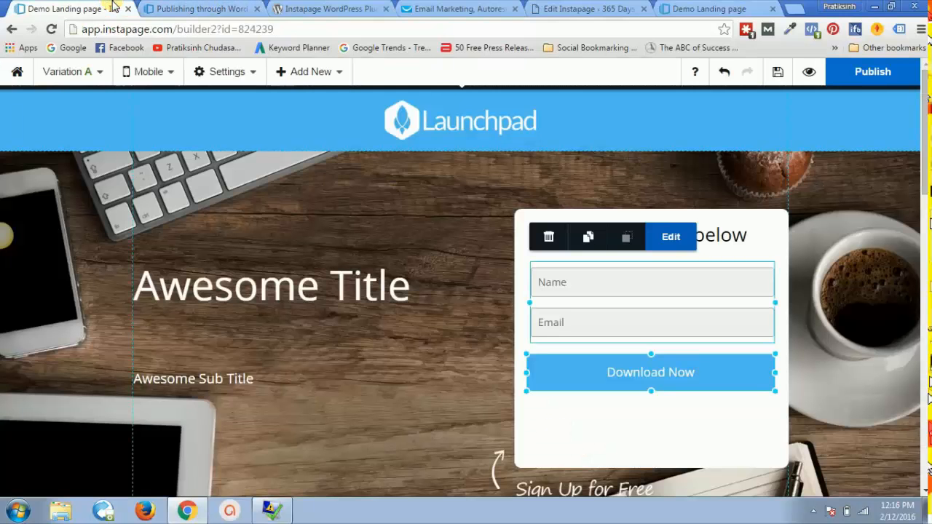